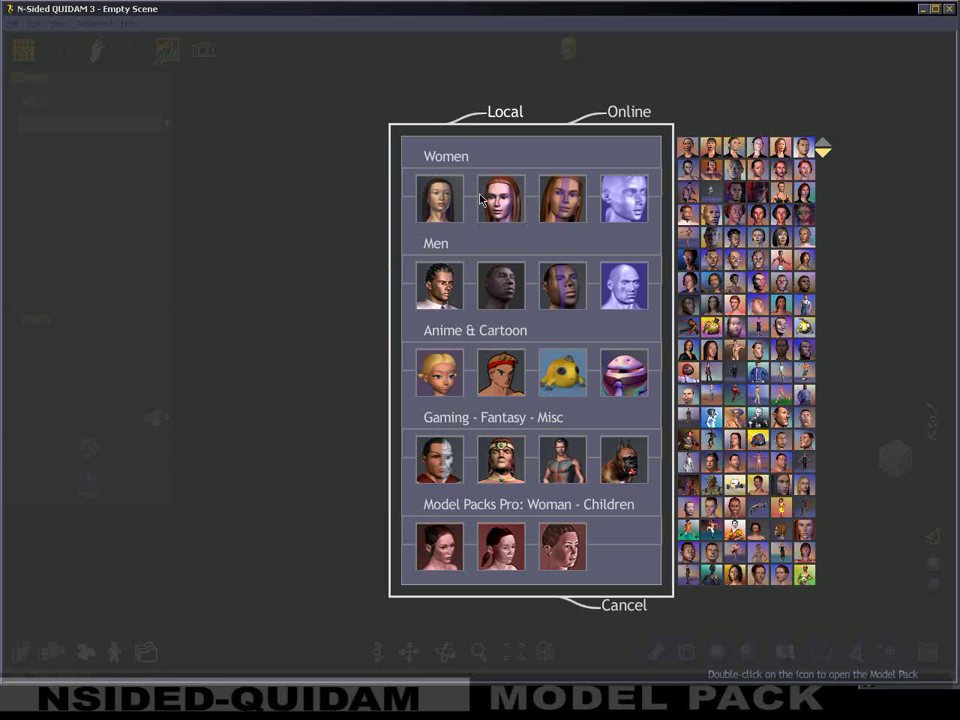
# Select Man Model Pack 1 (LEON) and load it as the base character.
pyautogui.click(449, 298)
pyautogui.click(449, 298)
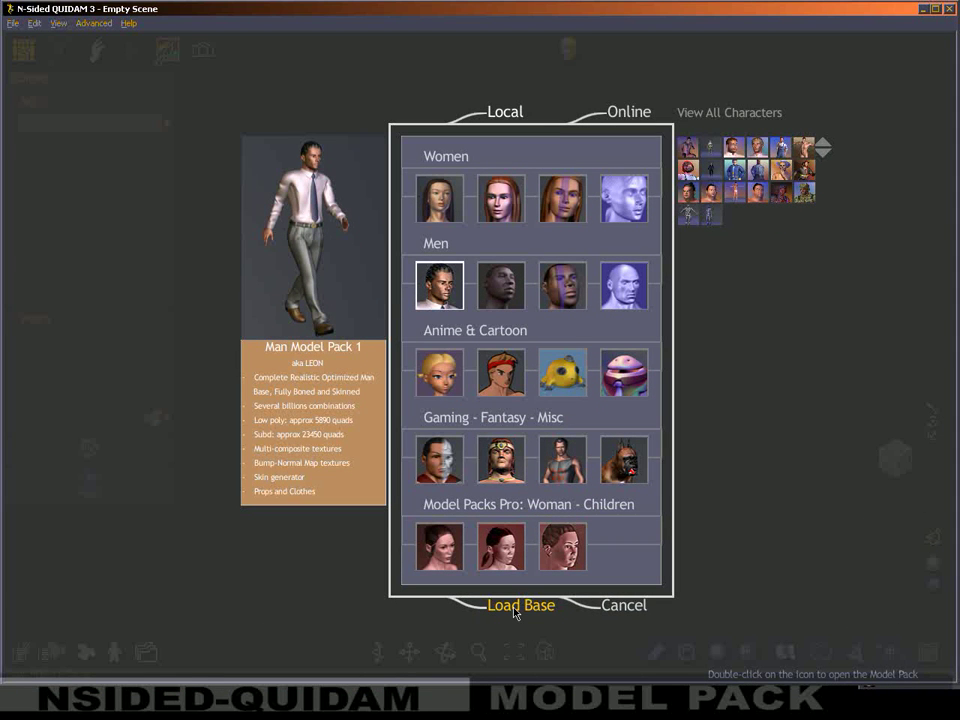
pyautogui.click(514, 609)
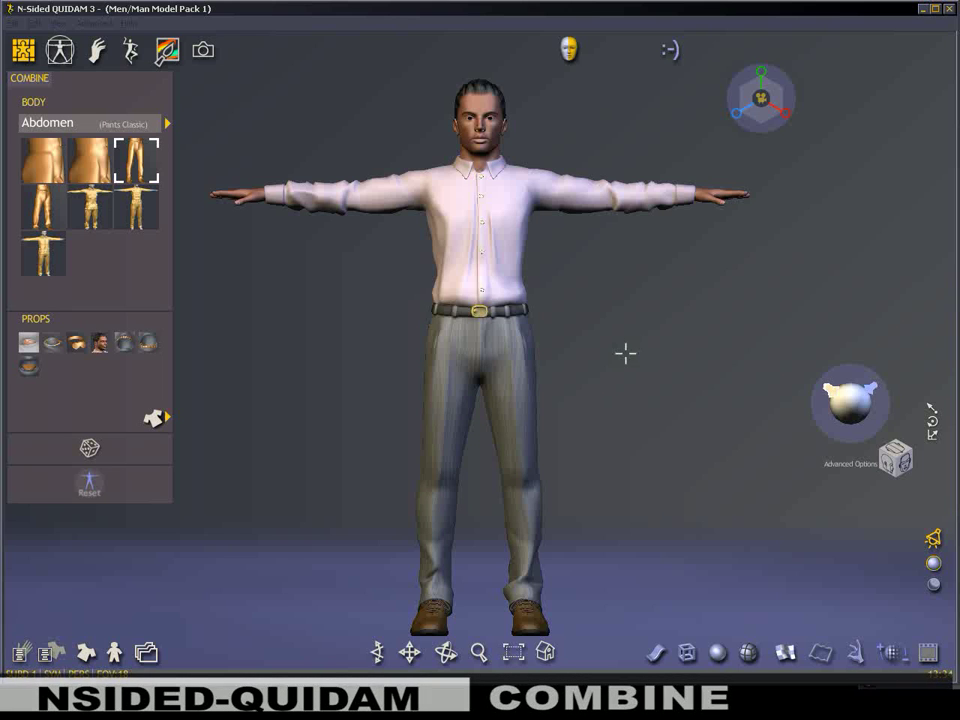
# Orbit, pan and zoom around the T-posed man, then select his shirt to show body clothing options.
pyautogui.moveTo(652, 379)
pyautogui.mouseDown()
pyautogui.moveTo(646, 422)
pyautogui.moveTo(716, 414)
pyautogui.moveTo(654, 446)
pyautogui.moveTo(601, 437)
pyautogui.mouseUp()
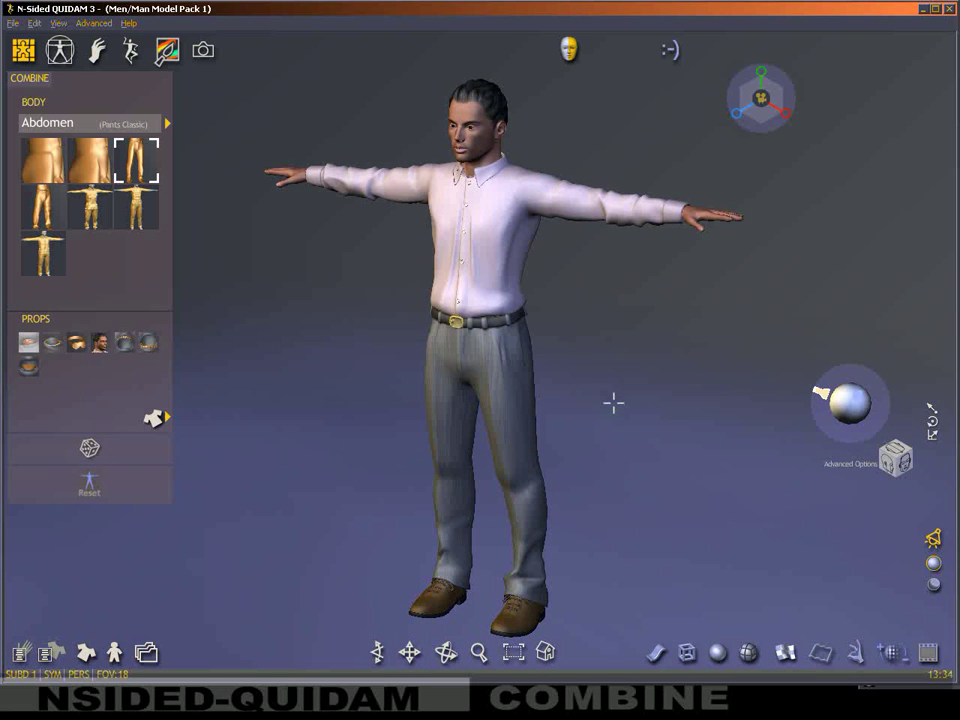
pyautogui.moveTo(585, 423)
pyautogui.mouseDown()
pyautogui.moveTo(641, 399)
pyautogui.moveTo(649, 371)
pyautogui.moveTo(576, 433)
pyautogui.moveTo(533, 428)
pyautogui.moveTo(671, 379)
pyautogui.moveTo(671, 461)
pyautogui.moveTo(617, 452)
pyautogui.mouseUp()
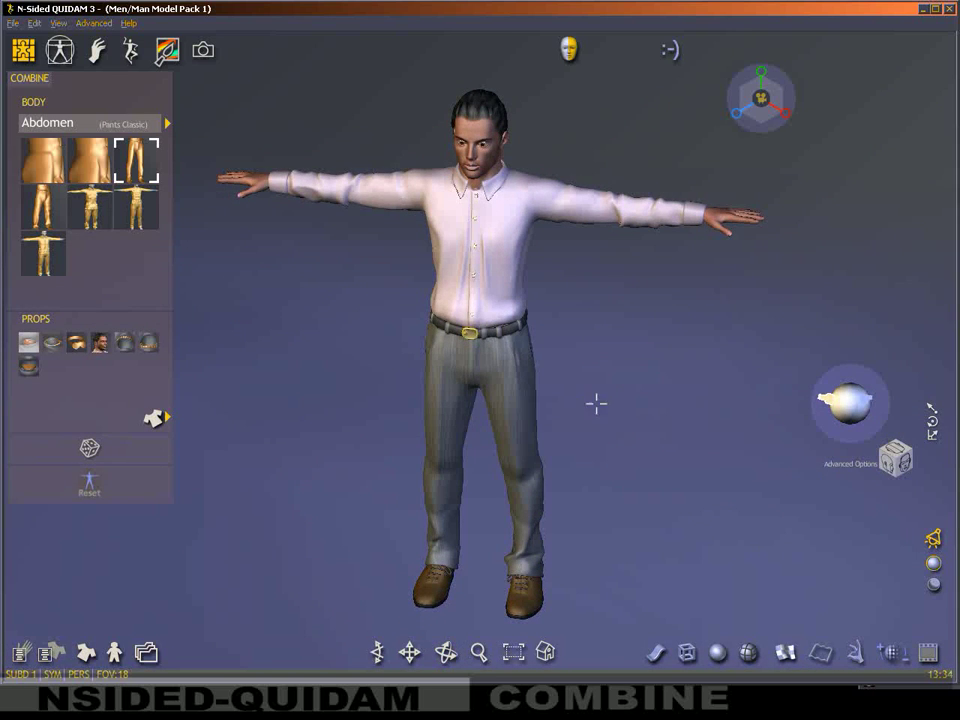
pyautogui.moveTo(589, 385)
pyautogui.mouseDown(button='middle')
pyautogui.moveTo(587, 394)
pyautogui.moveTo(639, 339)
pyautogui.moveTo(643, 381)
pyautogui.moveTo(577, 380)
pyautogui.moveTo(636, 373)
pyautogui.moveTo(604, 388)
pyautogui.mouseUp(button='middle')
pyautogui.scroll(-3, 599, 403)
pyautogui.scroll(3, 599, 403)
pyautogui.scroll(2, 598, 405)
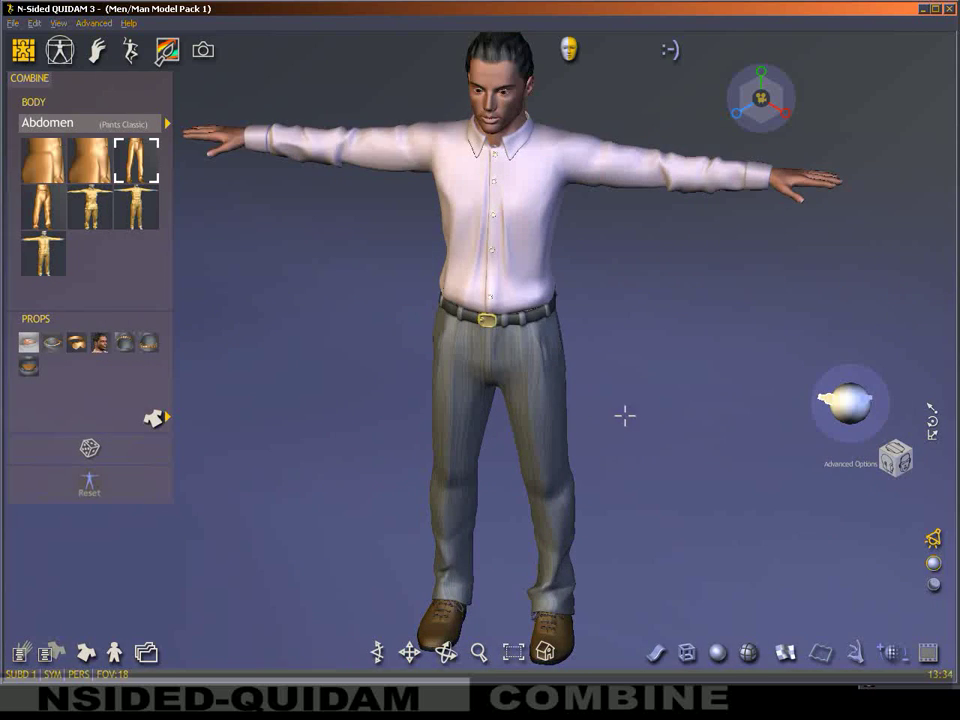
pyautogui.scroll(-1, 624, 415)
pyautogui.moveTo(622, 419); pyautogui.dragTo(641, 390, button='middle')
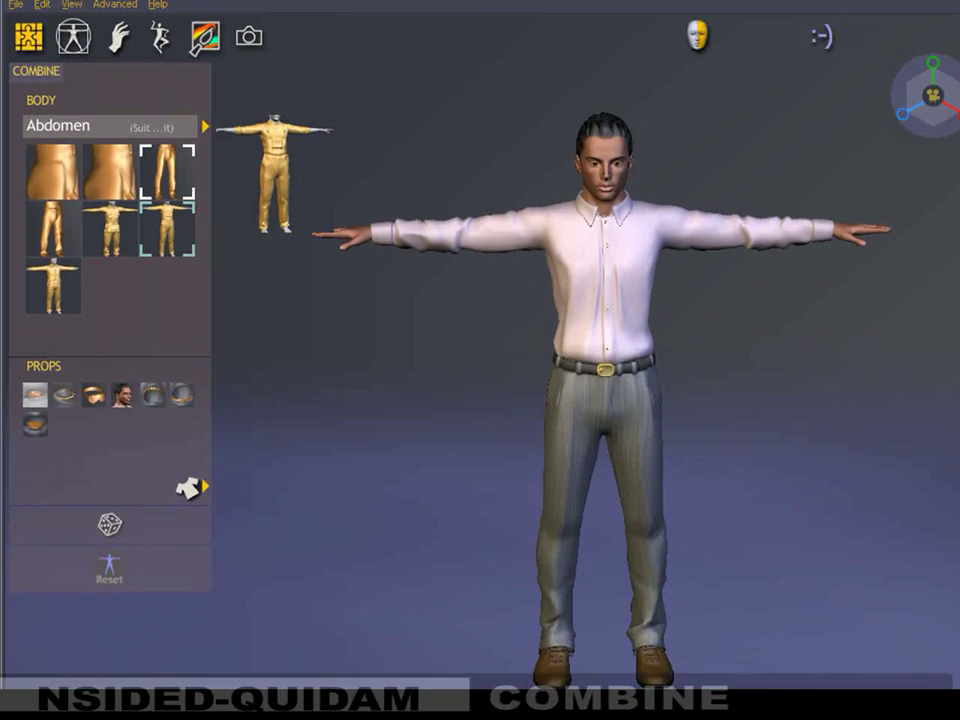
pyautogui.click(464, 220)
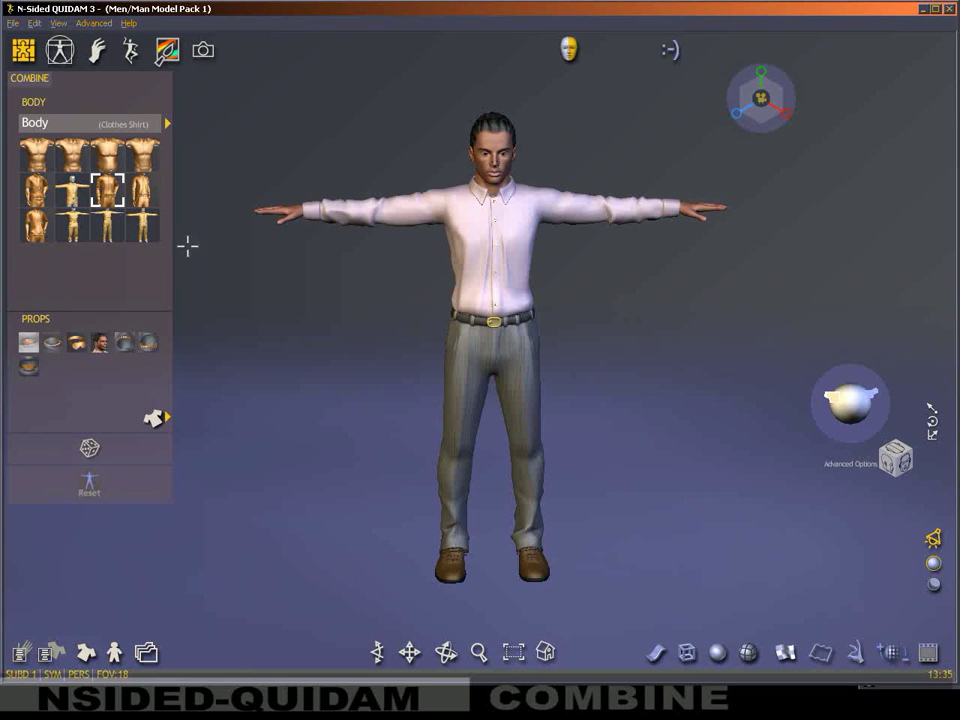
# Dress the man in the camouflage Suit Army outfit.
pyautogui.rightClick(475, 249)
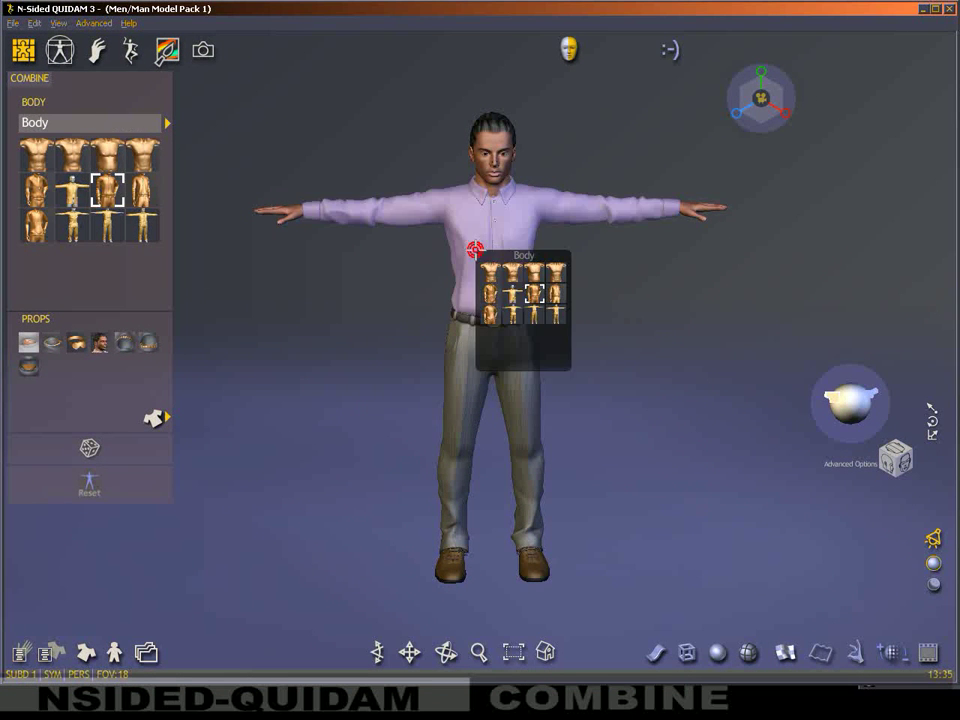
pyautogui.moveTo(512, 313)
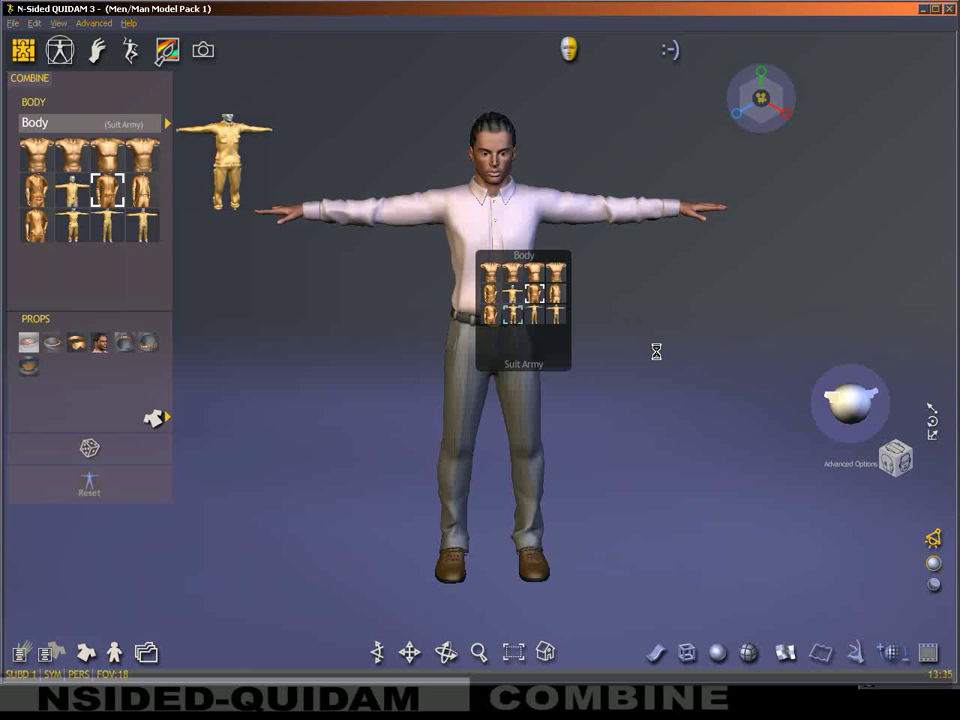
pyautogui.moveTo(628, 360)
pyautogui.mouseDown(button='middle')
pyautogui.moveTo(530, 405)
pyautogui.moveTo(630, 370)
pyautogui.mouseUp(button='middle')
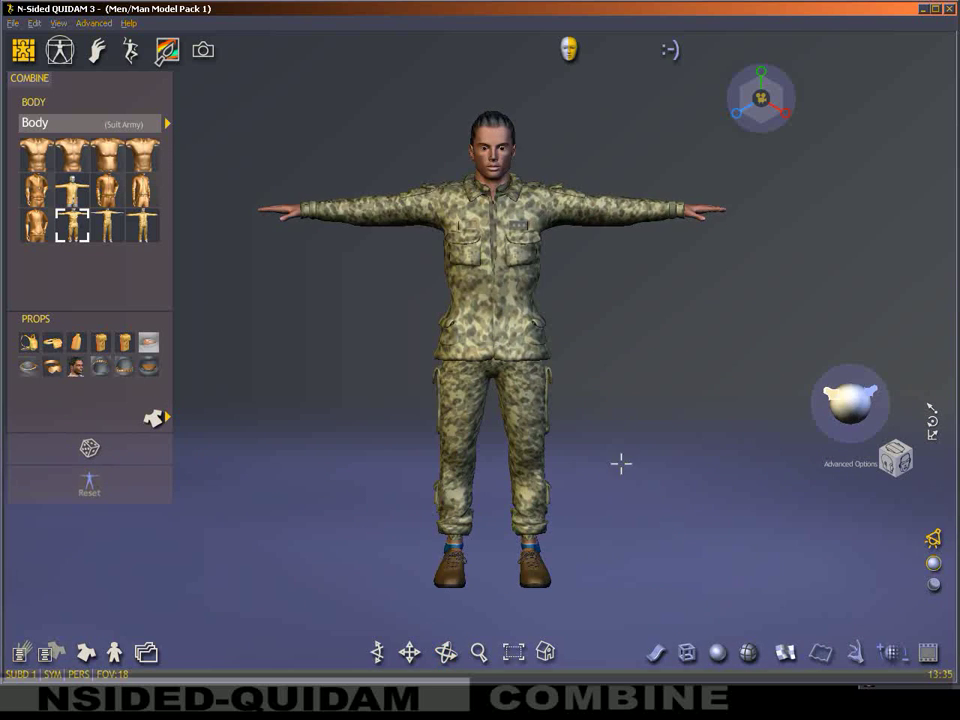
pyautogui.moveTo(602, 484)
pyautogui.mouseDown(button='middle')
pyautogui.moveTo(597, 354)
pyautogui.moveTo(585, 388)
pyautogui.moveTo(686, 448)
pyautogui.mouseUp(button='middle')
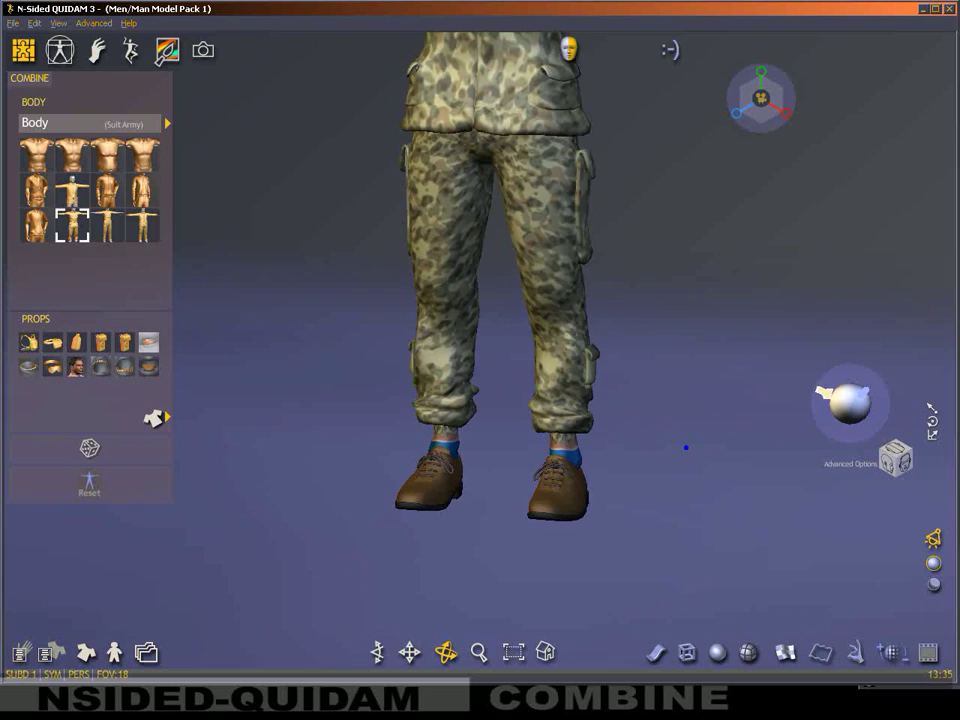
# Swap the man's shoes for Boots.
pyautogui.click(469, 483)
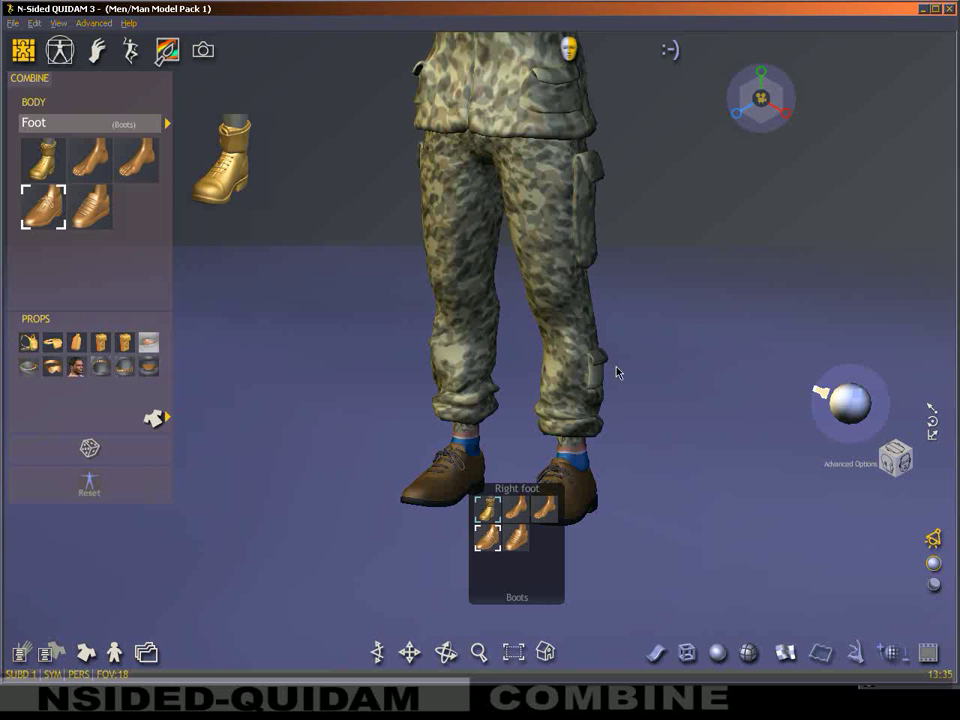
pyautogui.moveTo(643, 375)
pyautogui.mouseDown()
pyautogui.moveTo(700, 366)
pyautogui.moveTo(618, 252)
pyautogui.moveTo(602, 514)
pyautogui.mouseUp()
pyautogui.moveTo(589, 279); pyautogui.dragTo(609, 403)
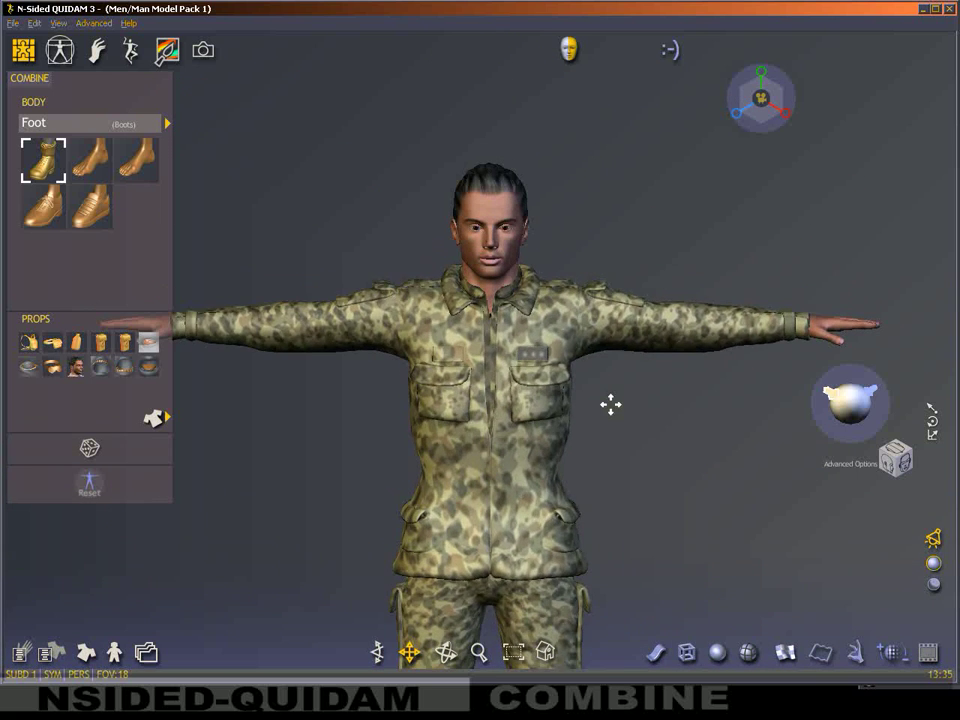
pyautogui.moveTo(617, 262)
pyautogui.mouseDown()
pyautogui.moveTo(660, 238)
pyautogui.moveTo(561, 255)
pyautogui.moveTo(543, 360)
pyautogui.mouseUp()
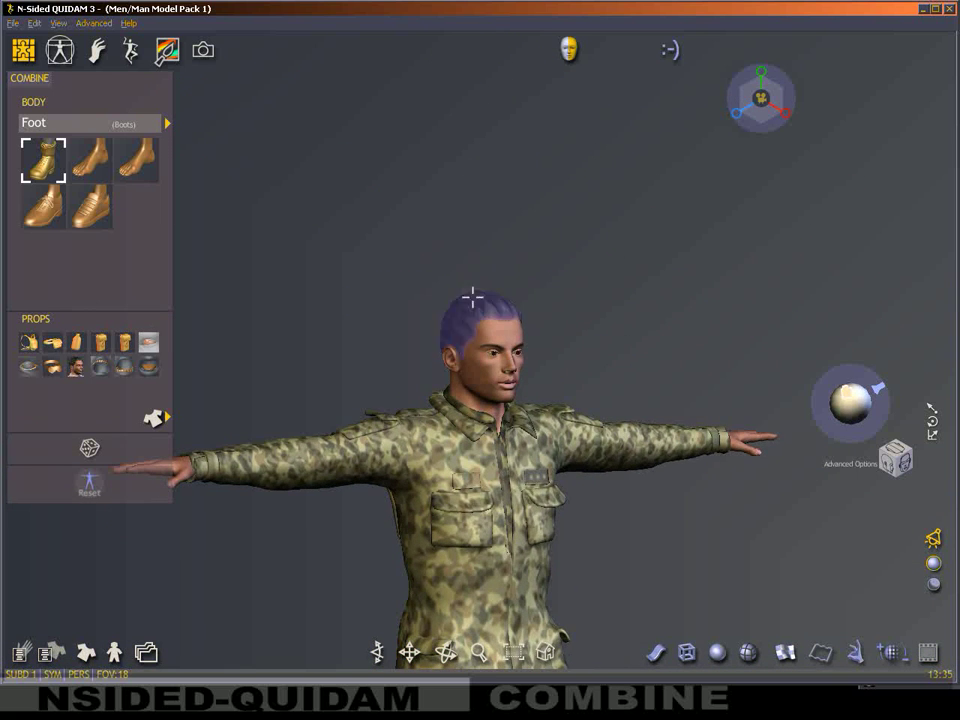
# Replace the hair with the camouflage ArmyCap and orbit to see it from the side.
pyautogui.click(473, 297)
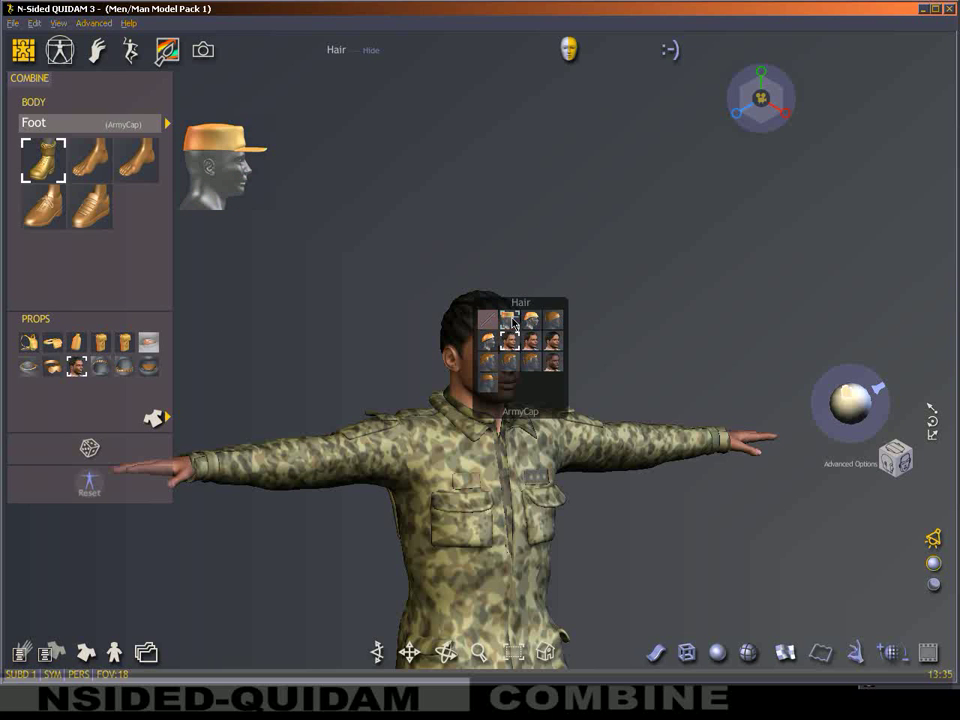
pyautogui.click(512, 322)
pyautogui.moveTo(686, 384)
pyautogui.mouseDown(button='middle')
pyautogui.moveTo(506, 396)
pyautogui.moveTo(630, 396)
pyautogui.moveTo(608, 388)
pyautogui.mouseUp(button='middle')
pyautogui.scroll(2, 594, 394)
pyautogui.scroll(2, 634, 384)
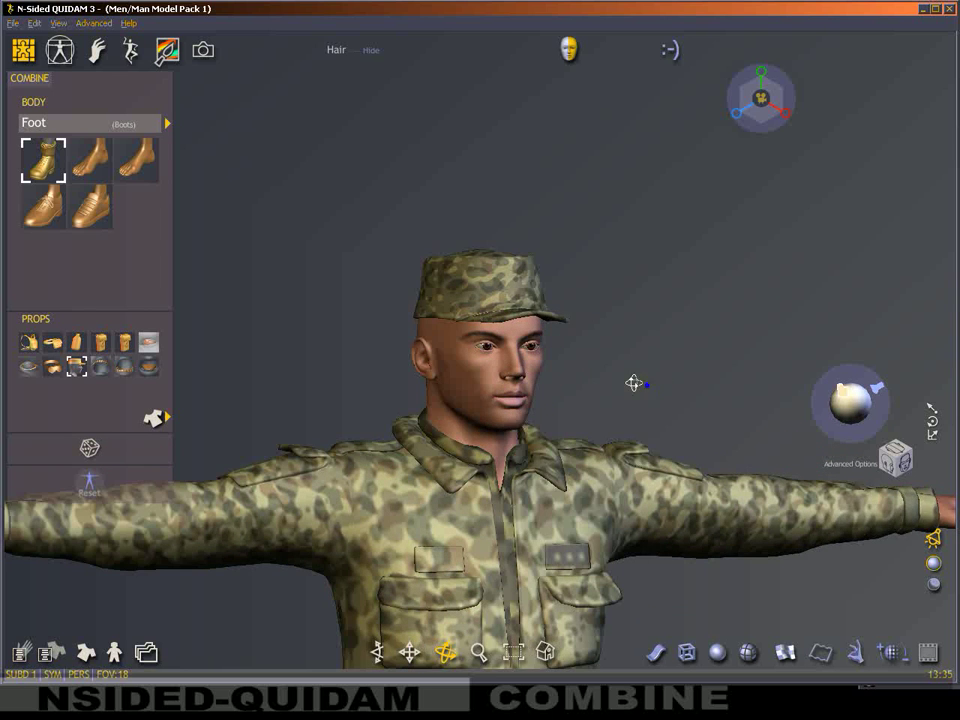
# Change the soldier's head to a different head-shape preset and choose a closed mouth shape.
pyautogui.click(470, 386)
pyautogui.moveTo(518, 443)
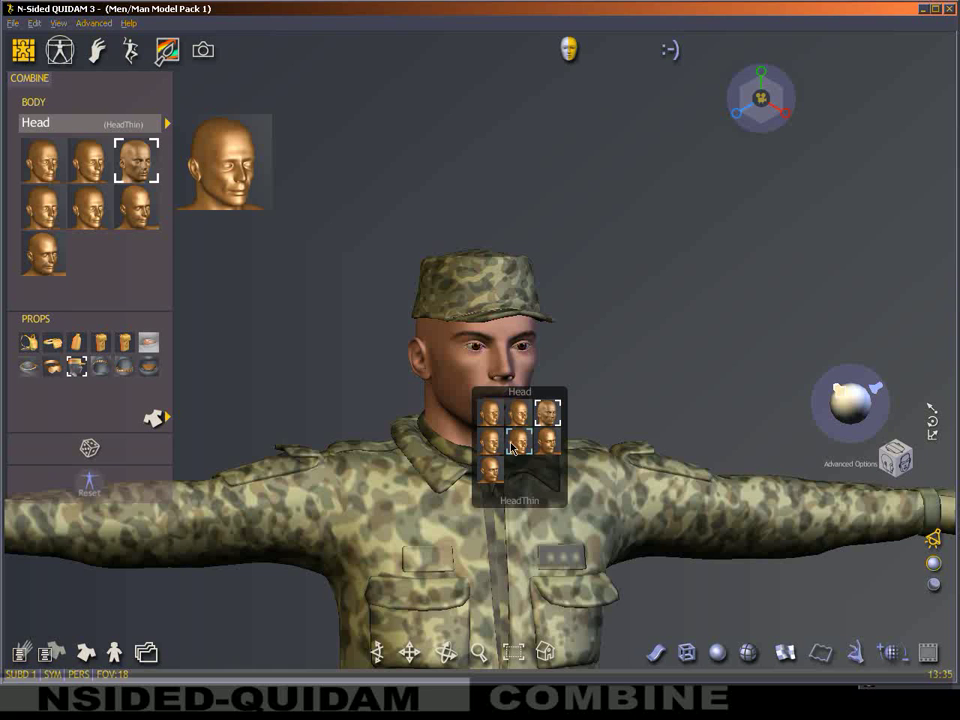
pyautogui.click(515, 445)
pyautogui.moveTo(617, 410); pyautogui.dragTo(636, 403)
pyautogui.scroll(3, 588, 392)
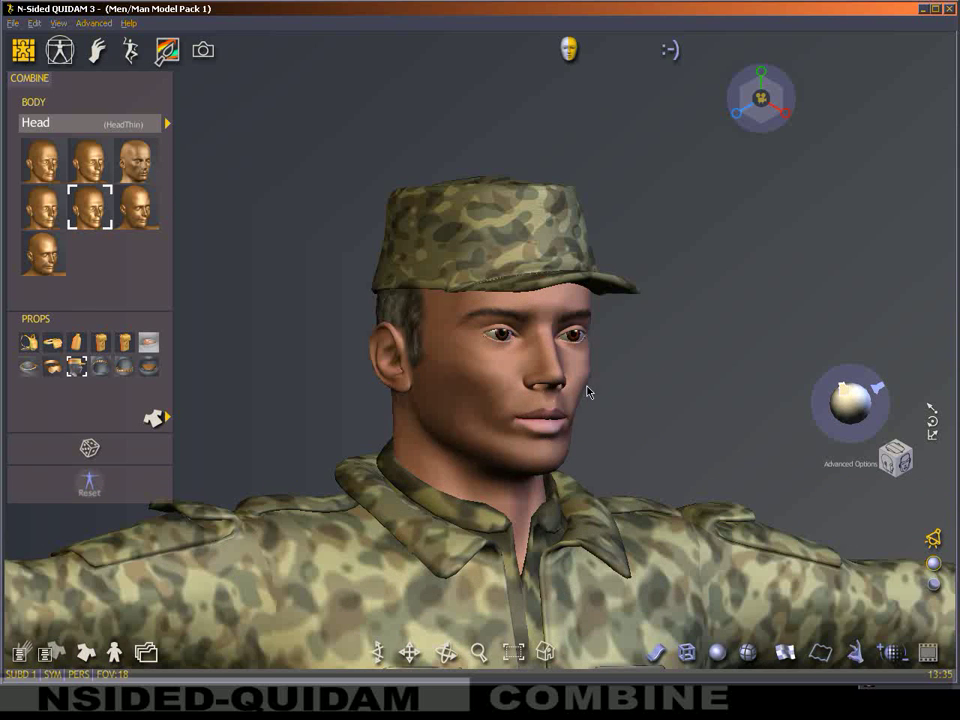
pyautogui.click(533, 418)
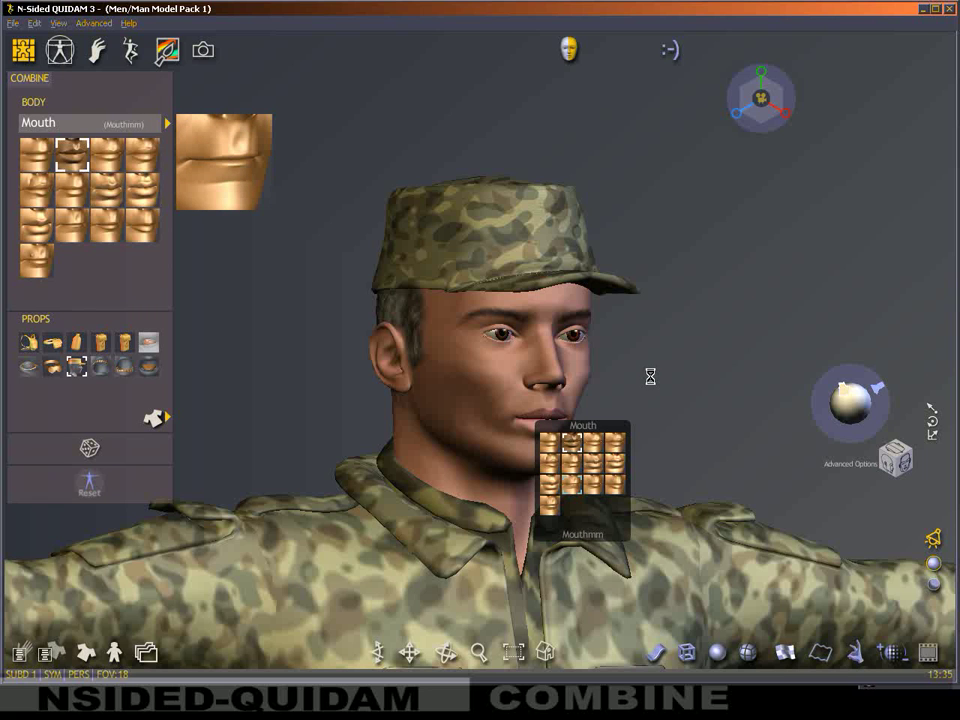
pyautogui.moveTo(659, 381); pyautogui.dragTo(686, 375)
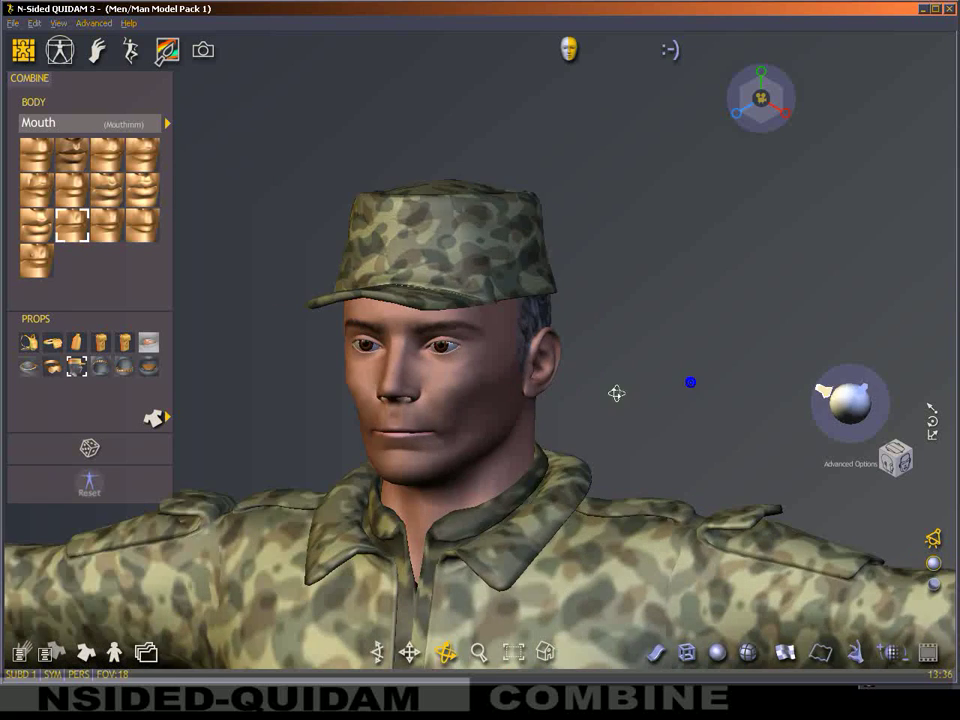
# Pick a different eye shape preset and zoom out to see the soldier full-length.
pyautogui.click(503, 357)
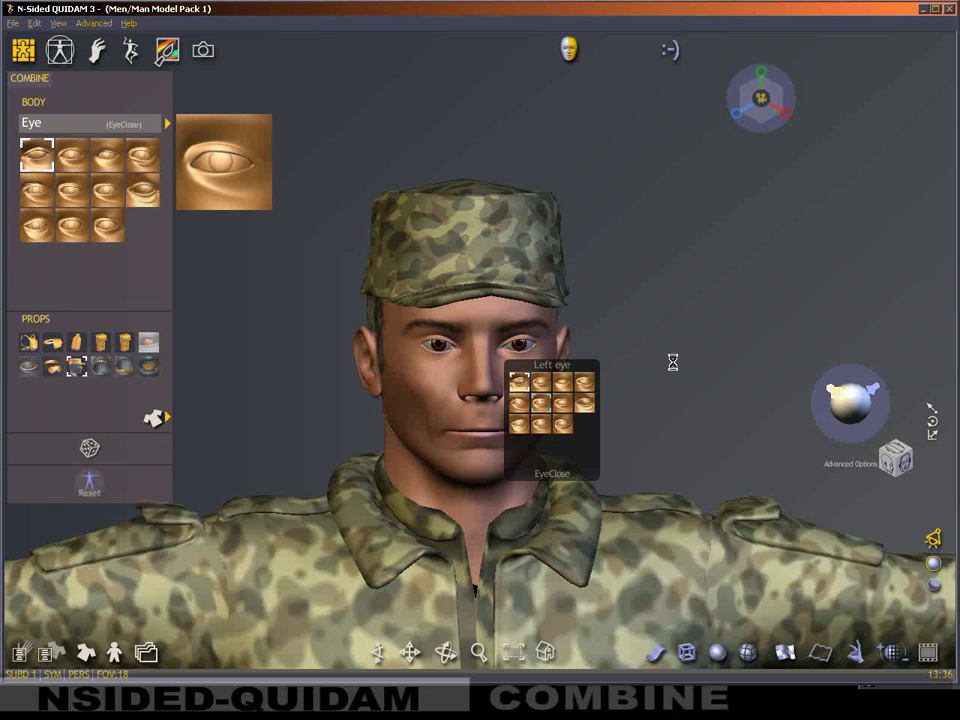
pyautogui.moveTo(636, 336)
pyautogui.mouseDown(button='middle')
pyautogui.moveTo(700, 343)
pyautogui.moveTo(628, 358)
pyautogui.moveTo(671, 347)
pyautogui.moveTo(604, 330)
pyautogui.moveTo(617, 369)
pyautogui.moveTo(617, 270)
pyautogui.mouseUp(button='middle')
pyautogui.moveTo(686, 339)
pyautogui.mouseDown(button='middle')
pyautogui.moveTo(661, 272)
pyautogui.moveTo(595, 440)
pyautogui.mouseUp(button='middle')
pyautogui.scroll(-3, 656, 274)
pyautogui.scroll(-3, 654, 274)
pyautogui.scroll(-2, 600, 446)
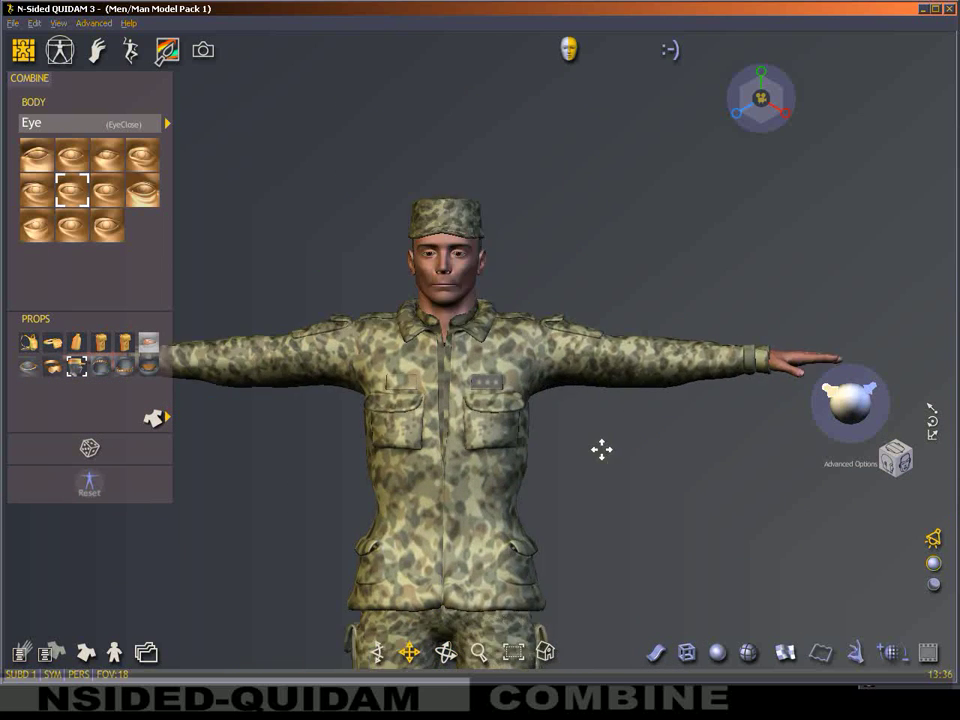
pyautogui.scroll(-2, 621, 332)
pyautogui.scroll(-2, 606, 339)
pyautogui.scroll(2, 612, 356)
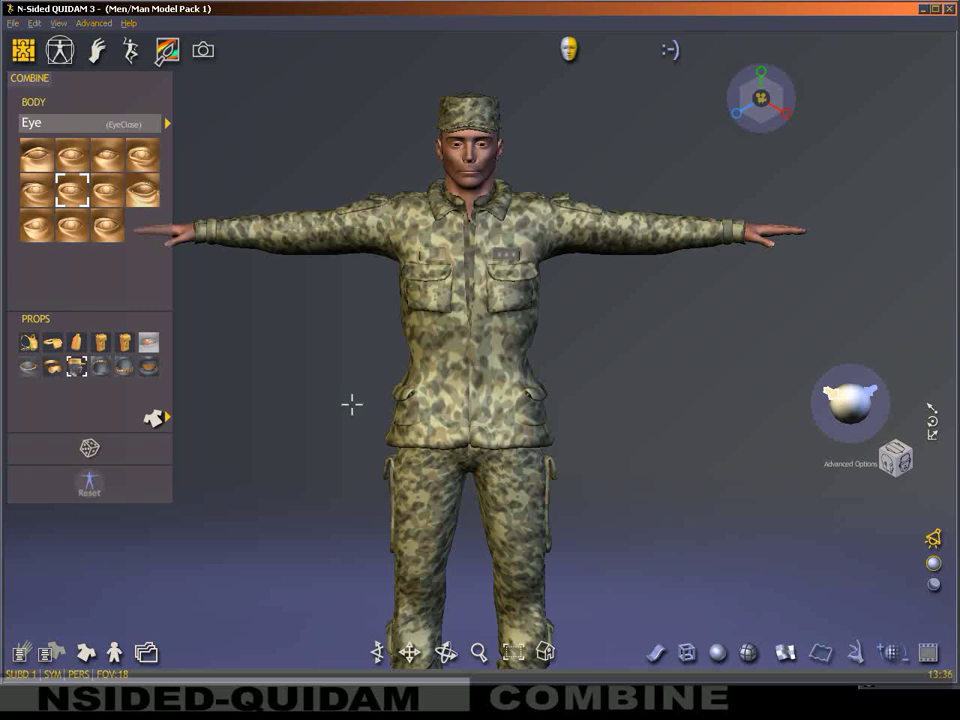
# Add the belt prop to the soldier's waist and close in on his head.
pyautogui.click(52, 344)
pyautogui.moveTo(133, 367)
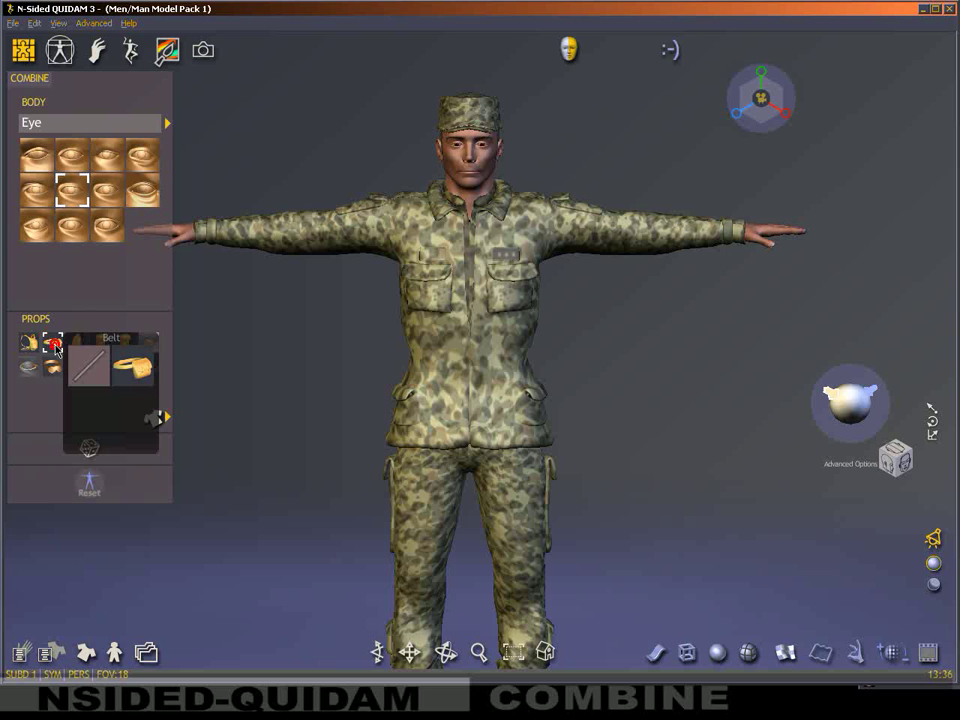
pyautogui.click(130, 374)
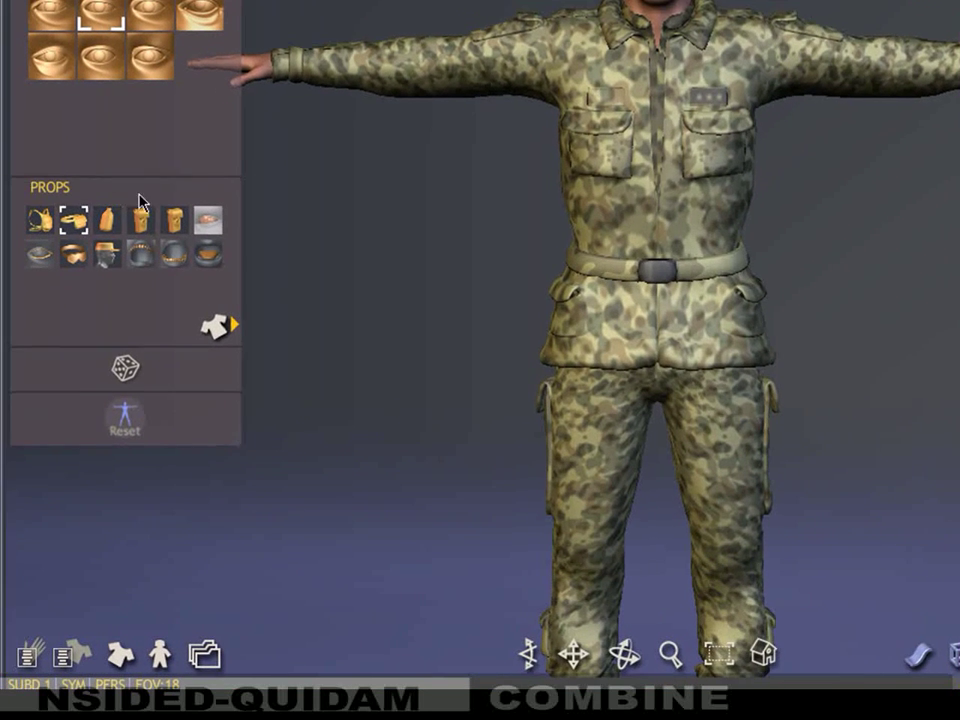
pyautogui.moveTo(917, 300); pyautogui.dragTo(647, 297, button='middle')
pyautogui.moveTo(647, 297); pyautogui.dragTo(600, 300)
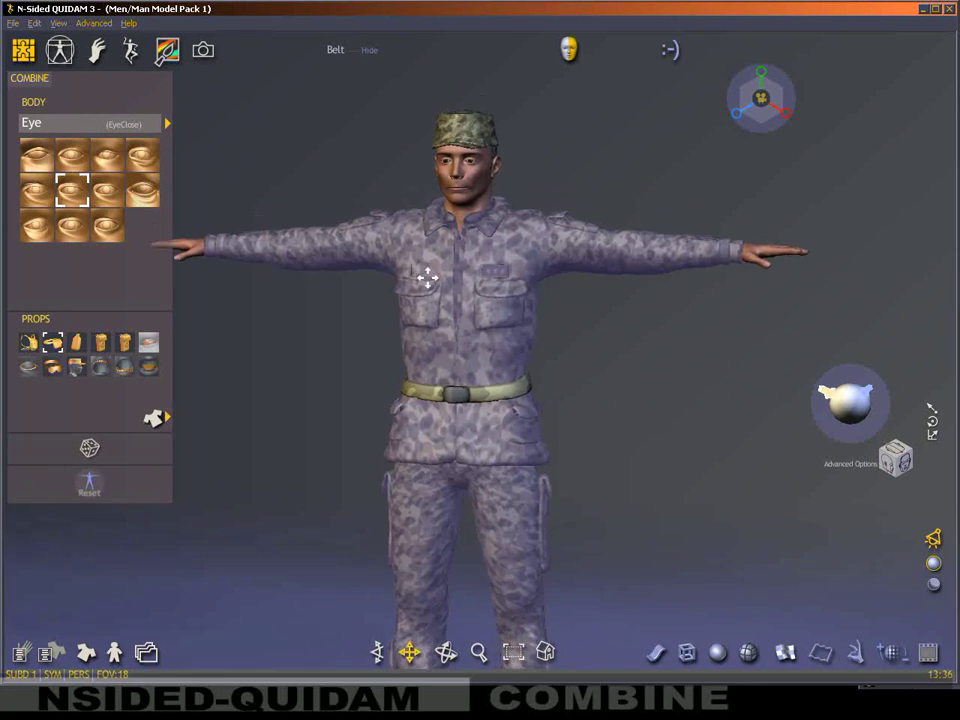
pyautogui.scroll(5, 400, 410)
pyautogui.moveTo(521, 399)
pyautogui.mouseDown(button='middle')
pyautogui.moveTo(628, 424)
pyautogui.moveTo(620, 394)
pyautogui.mouseUp(button='middle')
pyautogui.scroll(3, 486, 455)
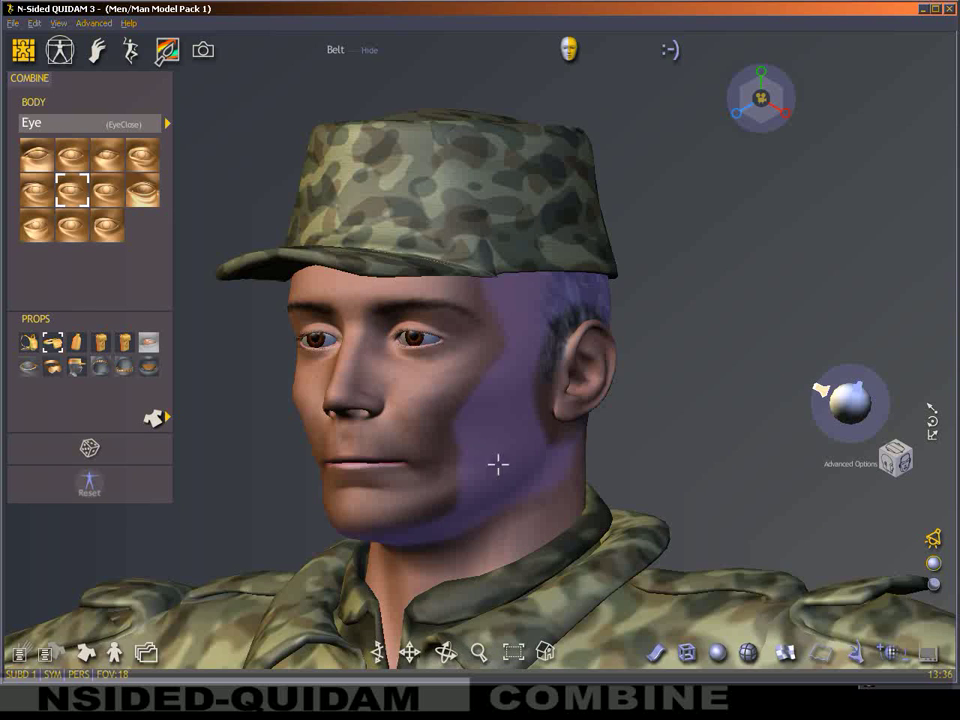
pyautogui.moveTo(497, 461); pyautogui.dragTo(602, 405, button='middle')
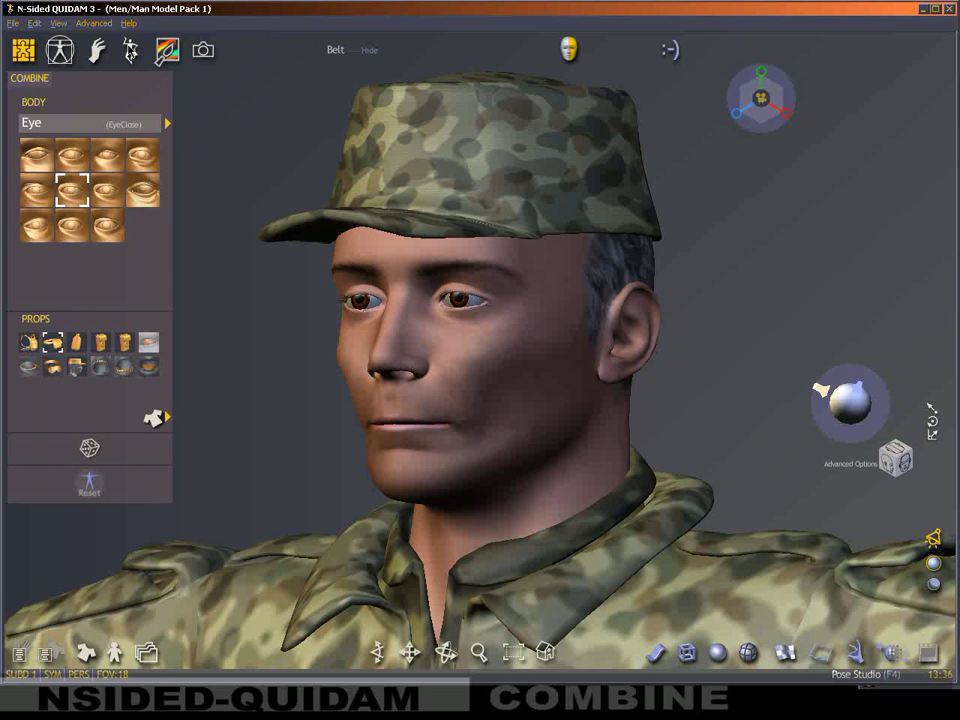
# In posing mode, rotate the jaw open, then Reset the soldier to his neutral pose.
pyautogui.click(131, 49)
pyautogui.moveTo(463, 377); pyautogui.dragTo(477, 439)
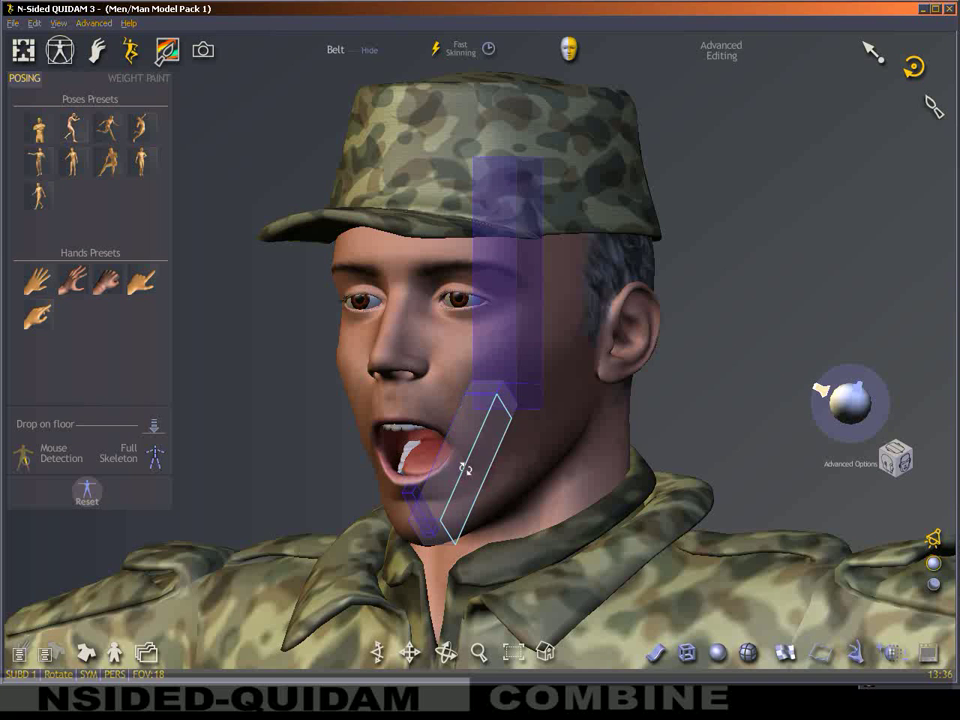
pyautogui.moveTo(463, 468)
pyautogui.mouseDown()
pyautogui.moveTo(514, 467)
pyautogui.moveTo(481, 467)
pyautogui.mouseUp()
pyautogui.click(80, 498)
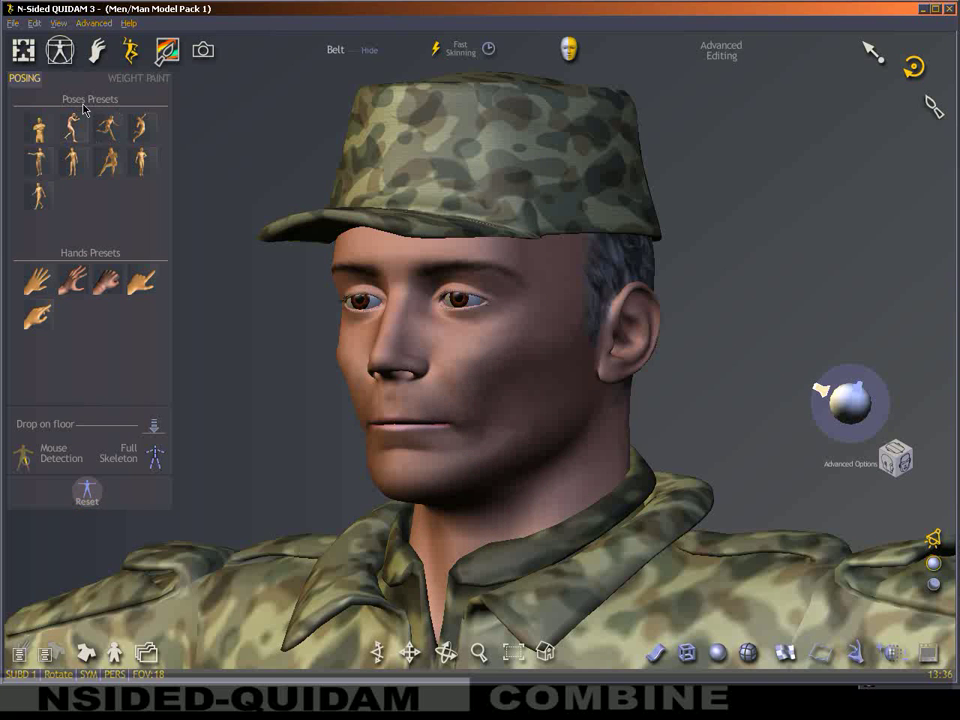
# Browse the upper teeth, lower teeth and tongue props, then swap in a different Left eyeball.
pyautogui.click(23, 49)
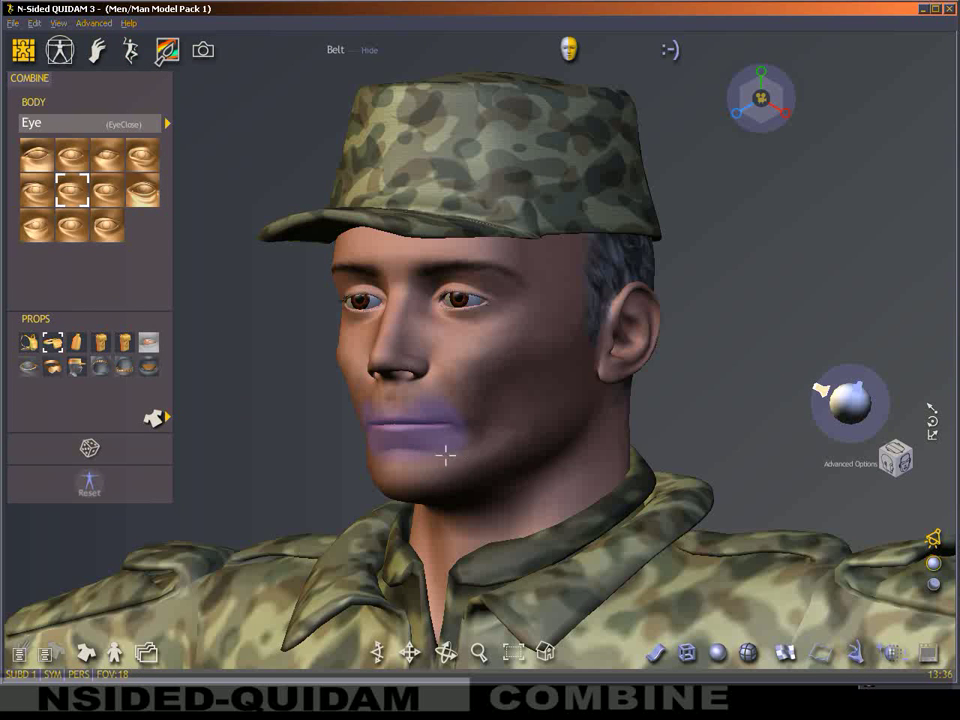
pyautogui.click(101, 367)
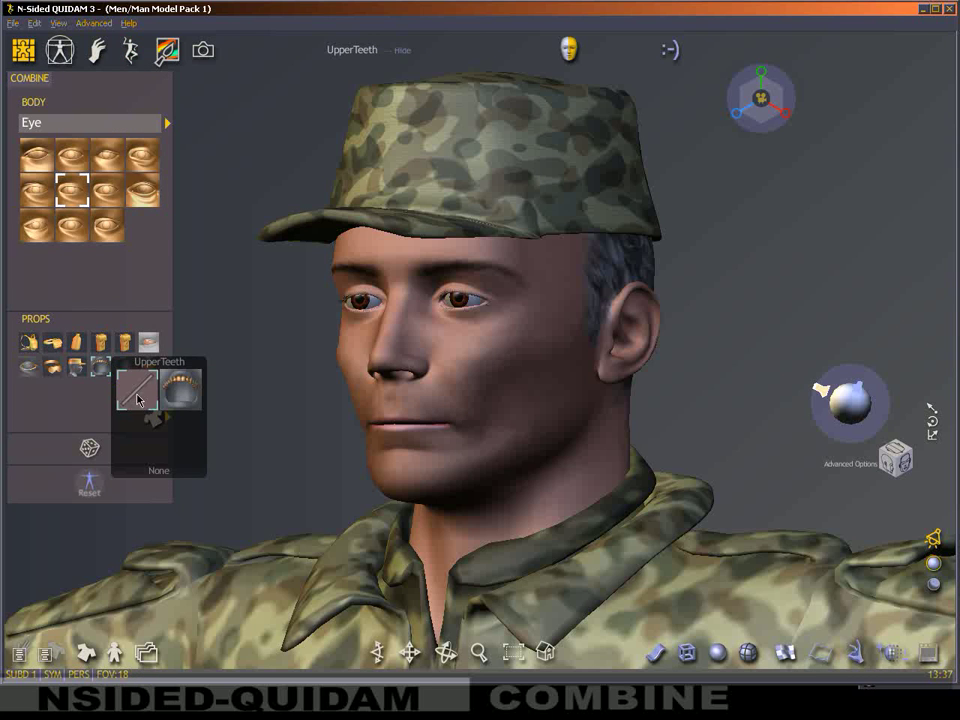
pyautogui.click(125, 369)
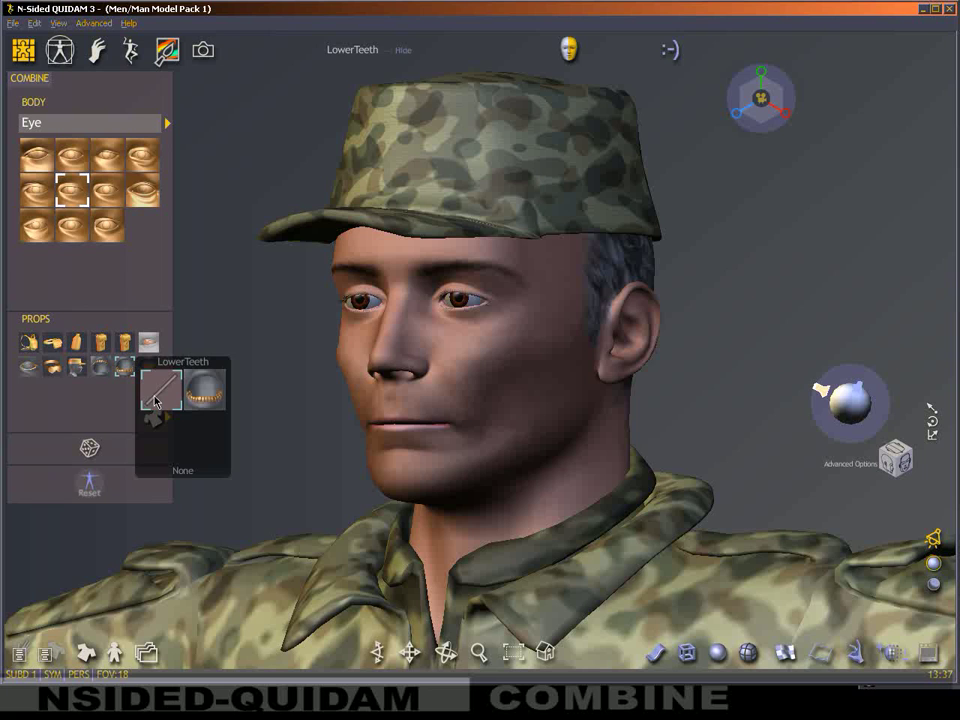
pyautogui.click(148, 368)
pyautogui.click(180, 399)
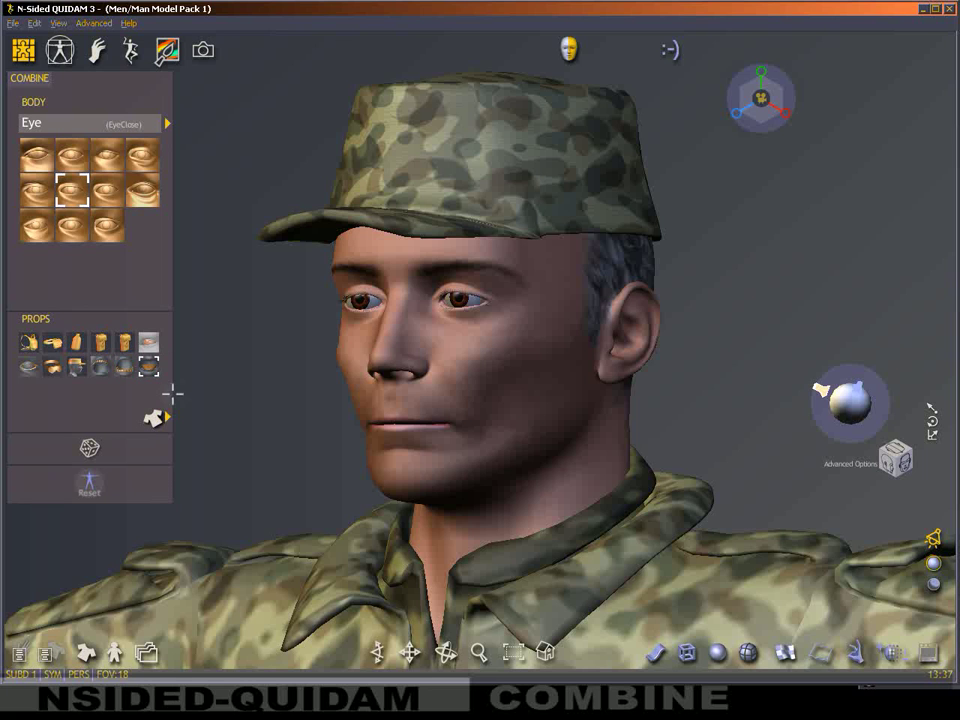
pyautogui.click(150, 344)
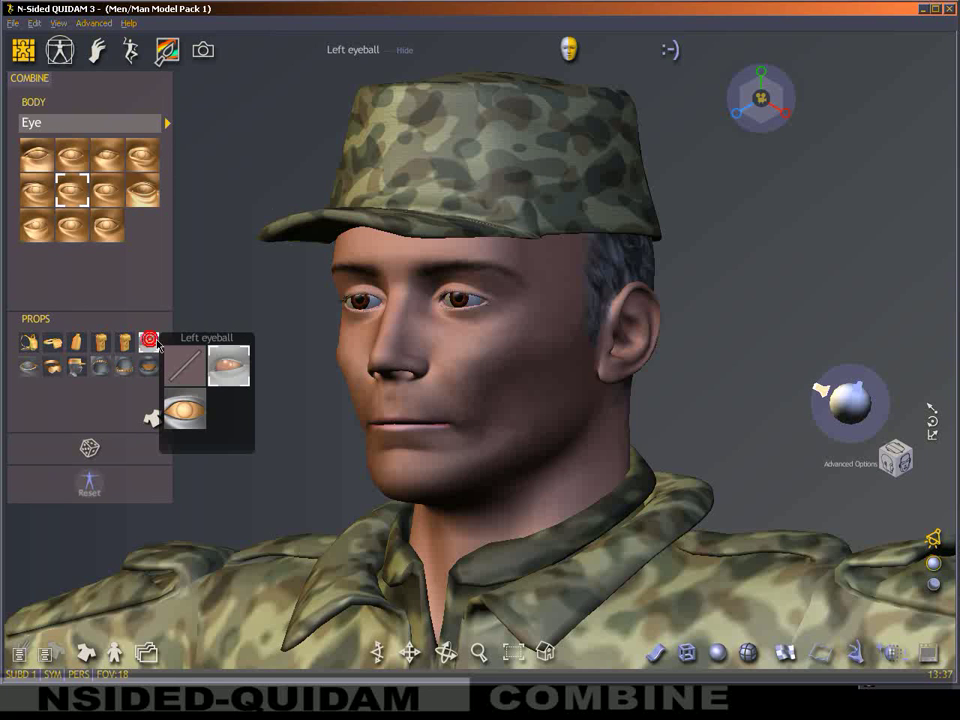
pyautogui.click(196, 405)
pyautogui.moveTo(685, 420)
pyautogui.mouseDown()
pyautogui.moveTo(557, 422)
pyautogui.moveTo(671, 414)
pyautogui.moveTo(703, 425)
pyautogui.moveTo(686, 439)
pyautogui.moveTo(583, 354)
pyautogui.moveTo(636, 407)
pyautogui.moveTo(616, 400)
pyautogui.moveTo(634, 399)
pyautogui.moveTo(641, 493)
pyautogui.moveTo(500, 498)
pyautogui.moveTo(540, 364)
pyautogui.moveTo(594, 392)
pyautogui.mouseUp()
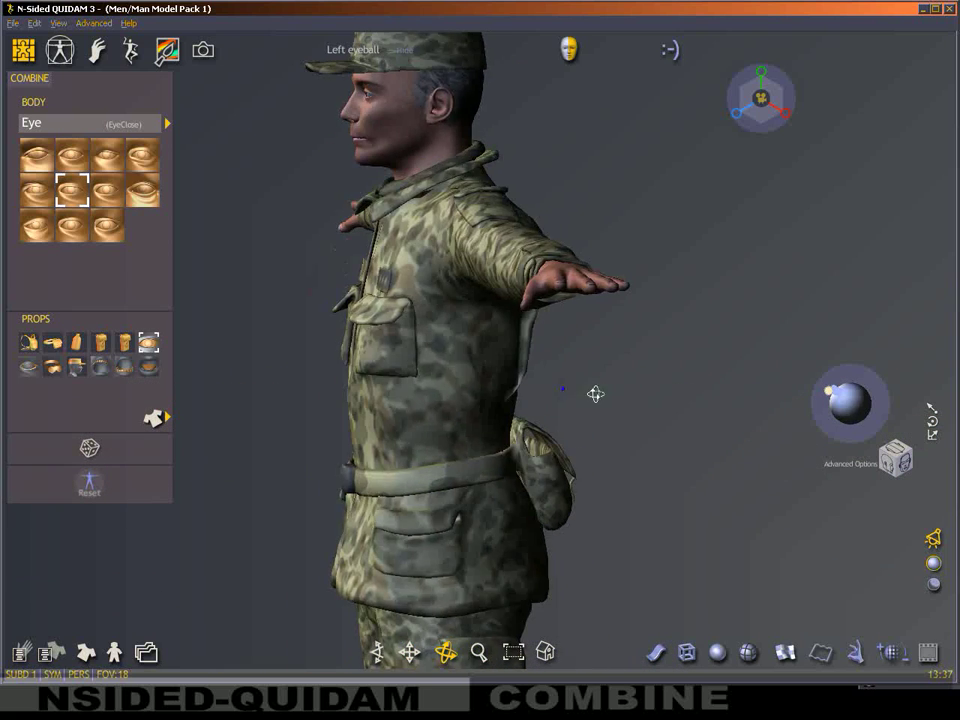
# Try the BackPack prop on the soldier, then remove it again.
pyautogui.click(29, 342)
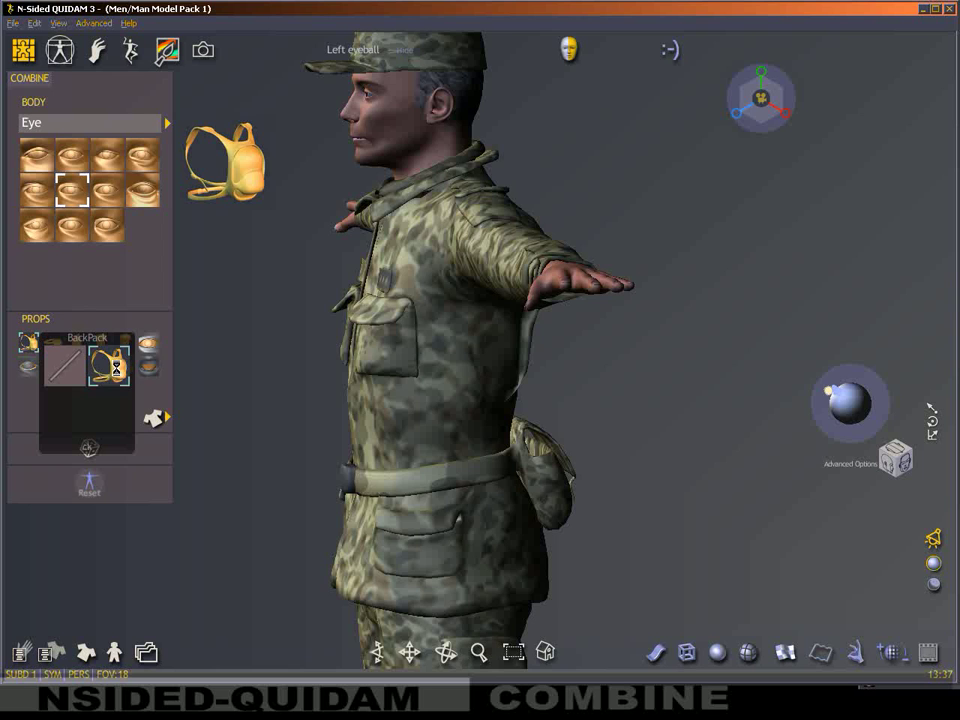
pyautogui.click(108, 365)
pyautogui.moveTo(600, 443)
pyautogui.mouseDown()
pyautogui.moveTo(540, 463)
pyautogui.moveTo(618, 432)
pyautogui.moveTo(272, 403)
pyautogui.mouseUp()
pyautogui.click(30, 343)
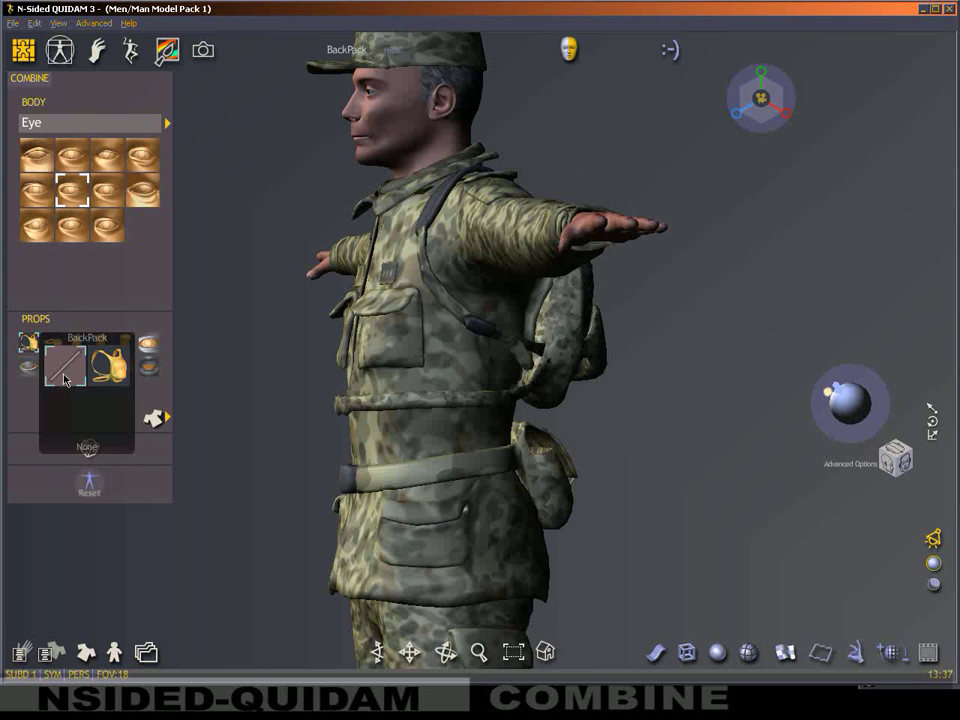
pyautogui.click(65, 380)
pyautogui.moveTo(546, 422); pyautogui.dragTo(643, 418)
pyautogui.moveTo(639, 321); pyautogui.dragTo(643, 488, button='middle')
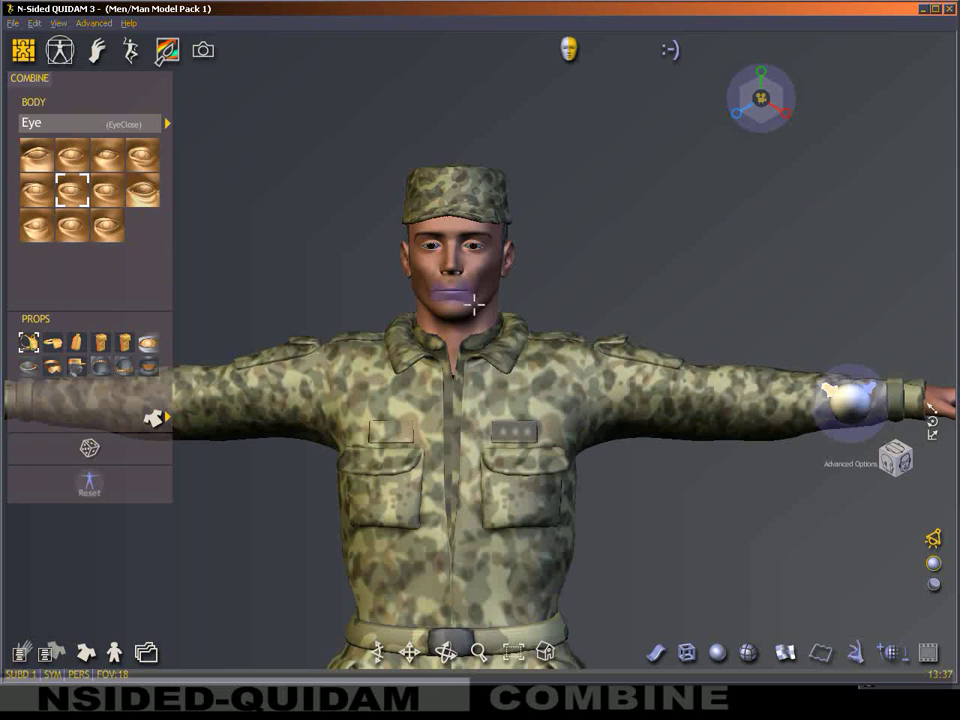
# In Proportion Studio, enable Full Skeleton and Mouse Detection, then stretch the torso and shoulders.
pyautogui.click(60, 52)
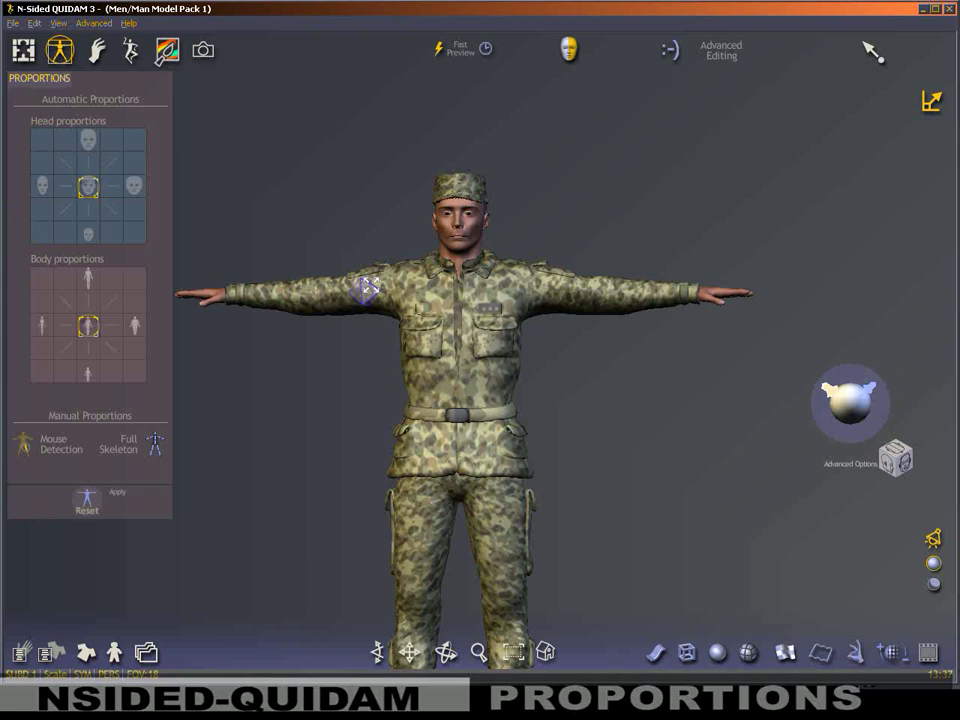
pyautogui.click(156, 448)
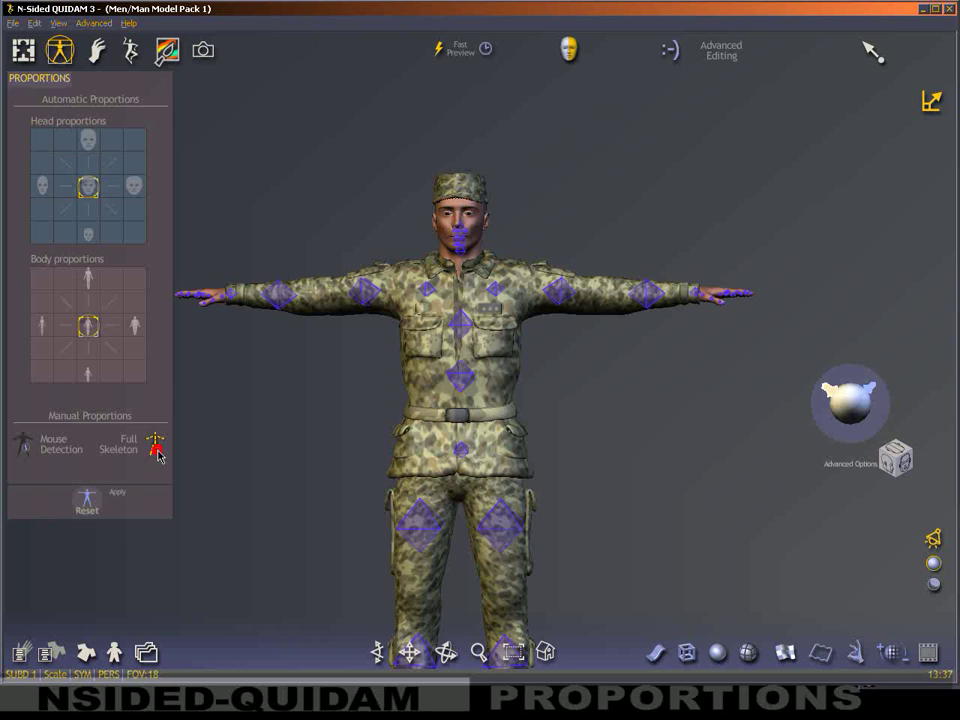
pyautogui.moveTo(676, 389)
pyautogui.mouseDown()
pyautogui.moveTo(563, 394)
pyautogui.moveTo(473, 428)
pyautogui.mouseUp()
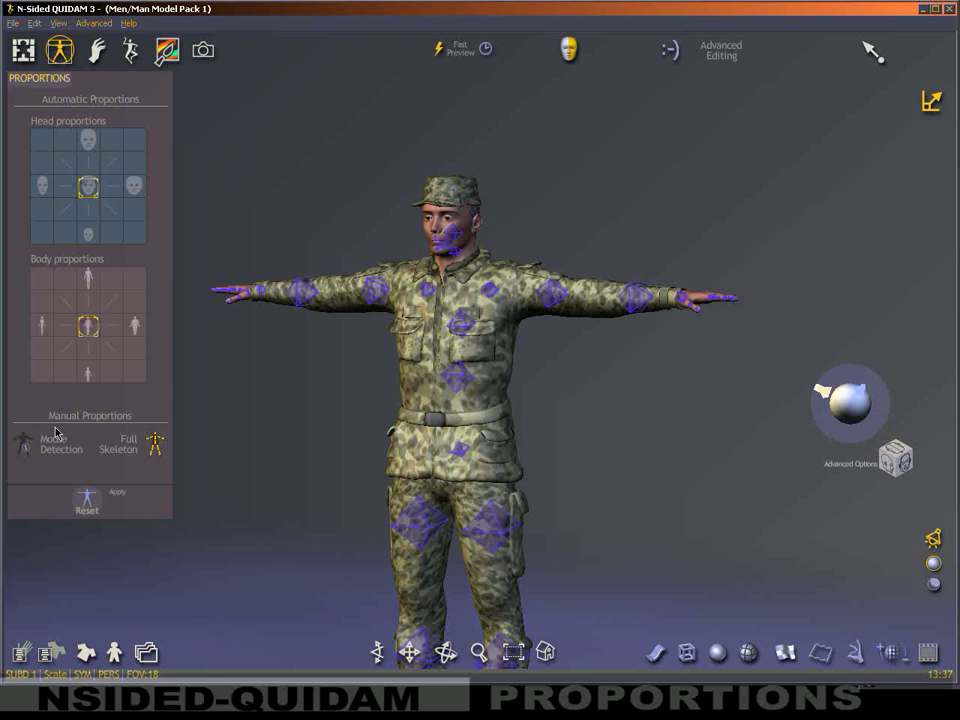
pyautogui.click(21, 446)
pyautogui.scroll(3, 541, 306)
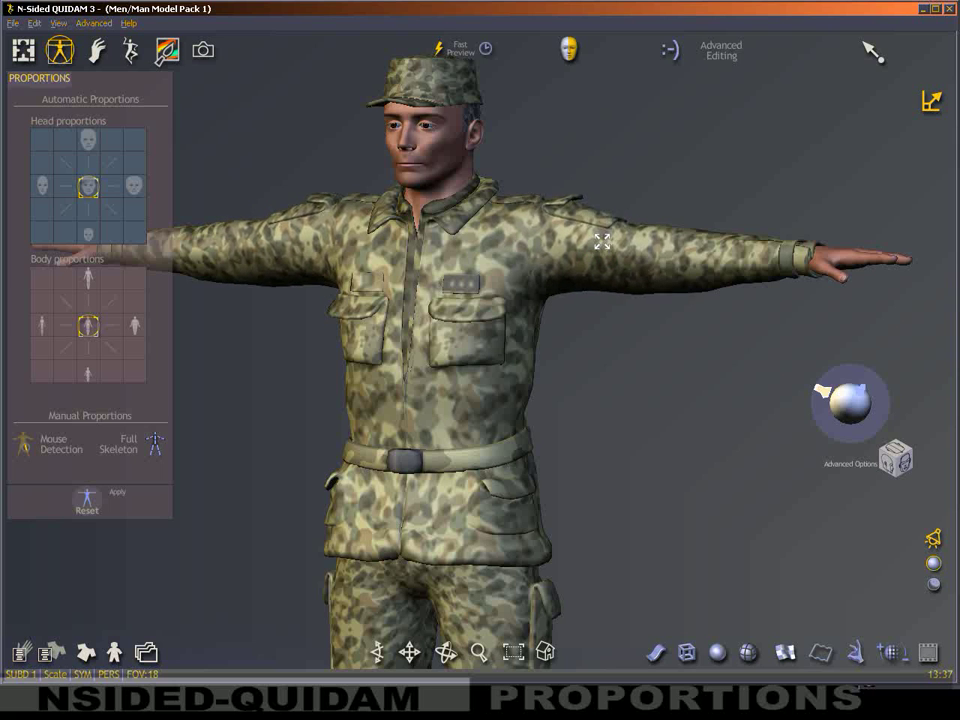
pyautogui.moveTo(447, 287); pyautogui.dragTo(451, 306)
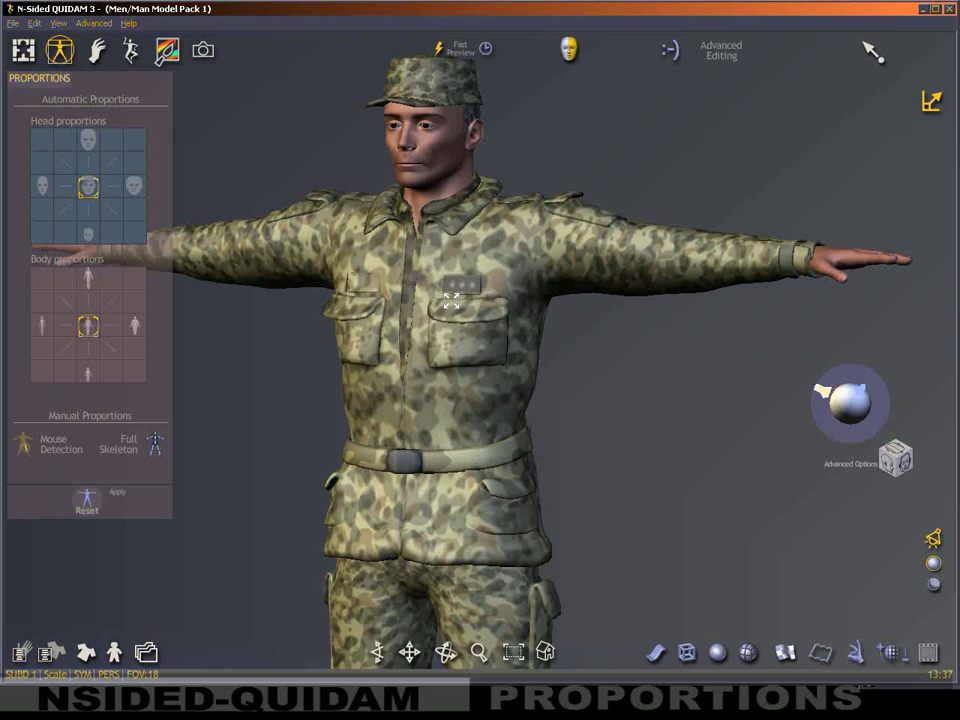
pyautogui.moveTo(612, 407)
pyautogui.mouseDown()
pyautogui.moveTo(667, 394)
pyautogui.moveTo(425, 291)
pyautogui.mouseUp()
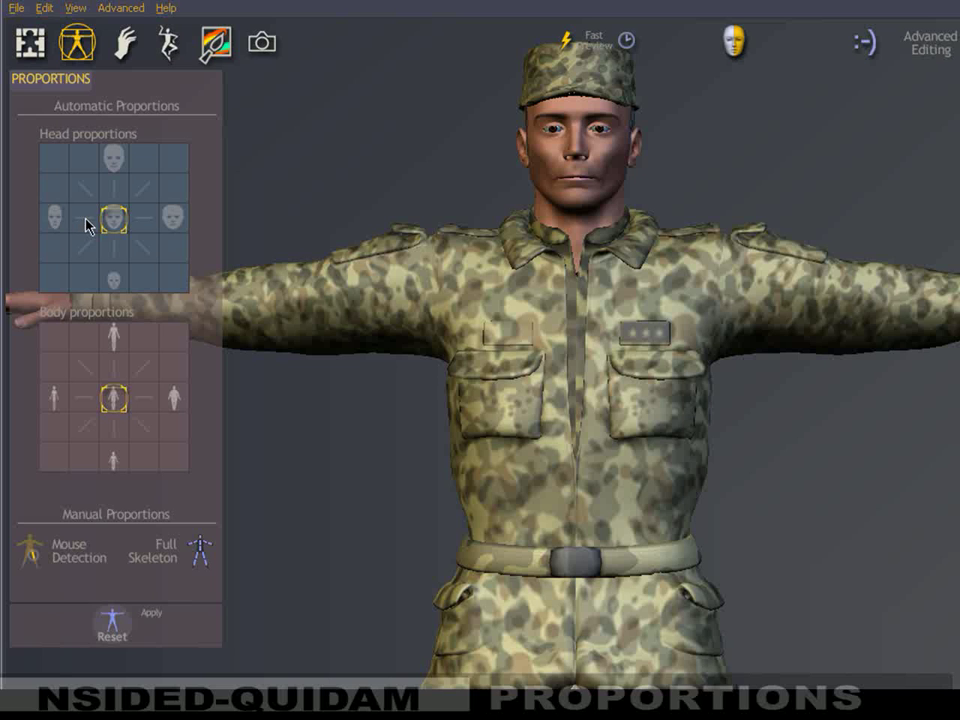
# Pick new presets in the Head and Body proportions grids and reframe the whole character.
pyautogui.click(88, 221)
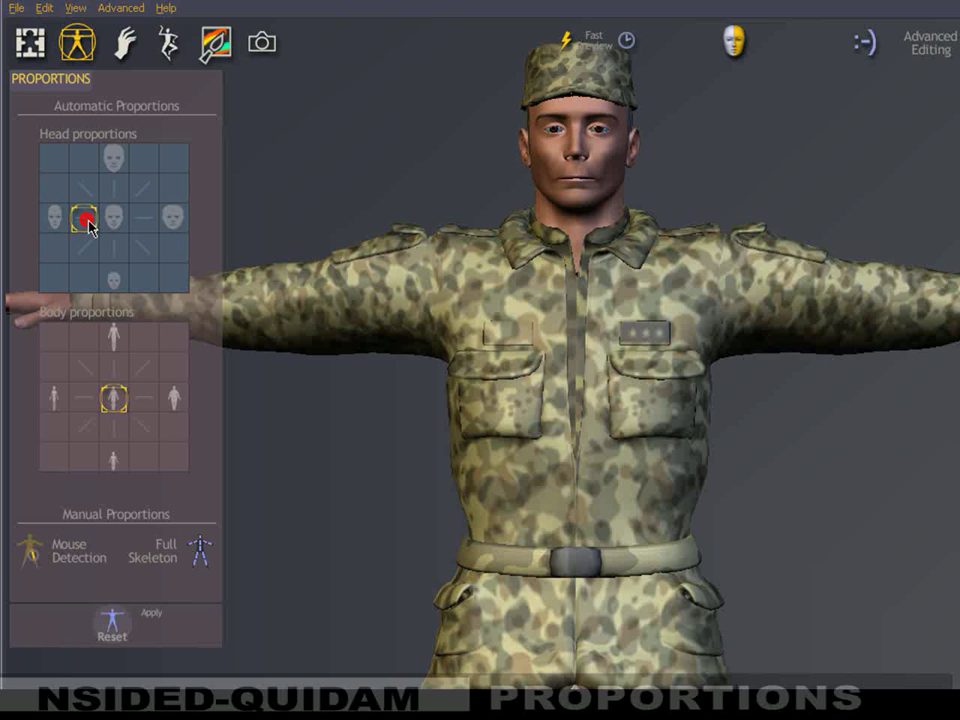
pyautogui.click(88, 400)
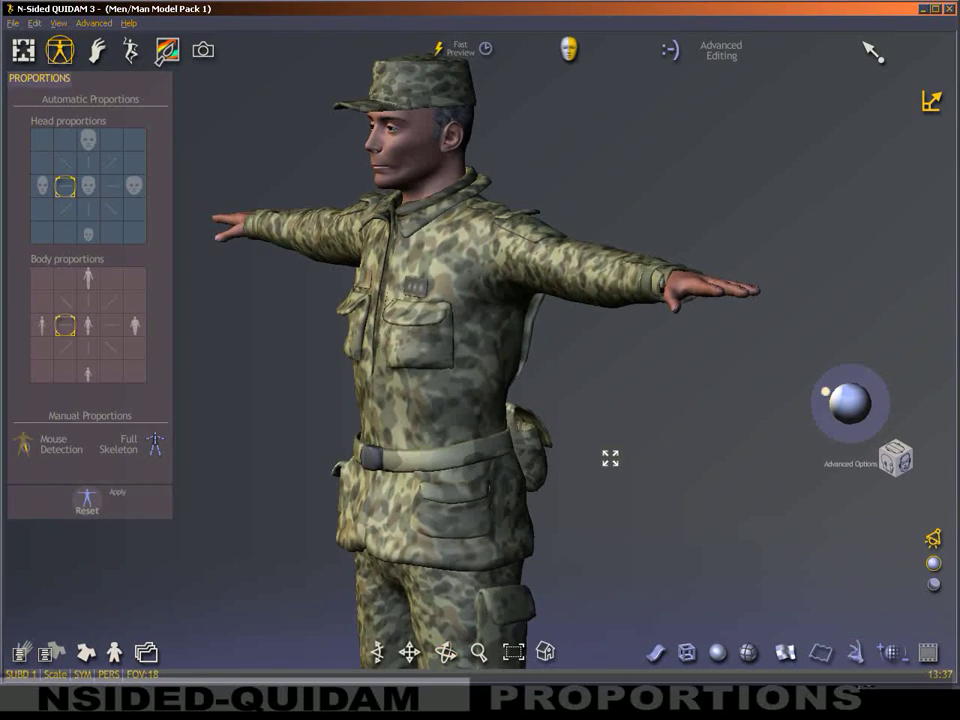
pyautogui.moveTo(608, 450); pyautogui.dragTo(608, 288)
pyautogui.rightClick(597, 305)
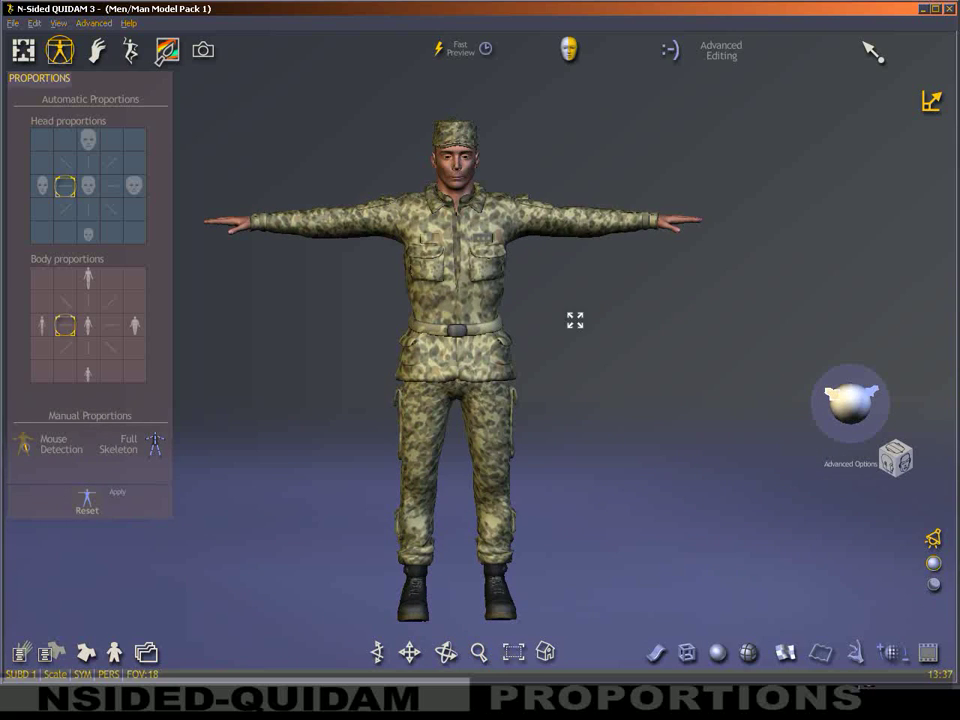
pyautogui.moveTo(537, 340); pyautogui.dragTo(594, 322)
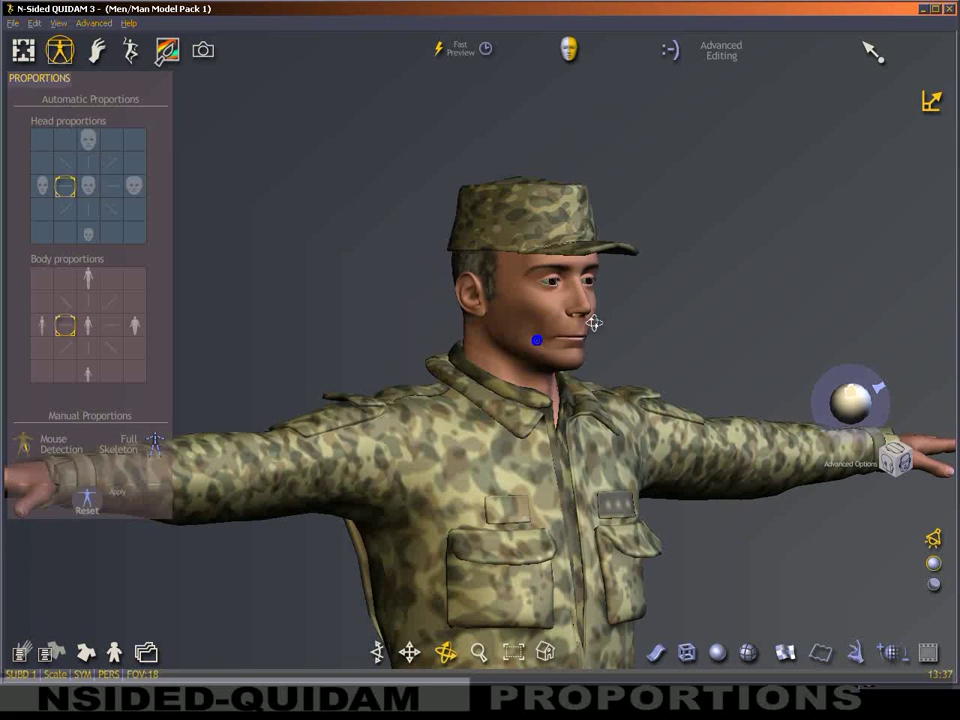
# Switch to Sculpture Studio, select the head and zoom in close on the soldier's face.
pyautogui.click(98, 50)
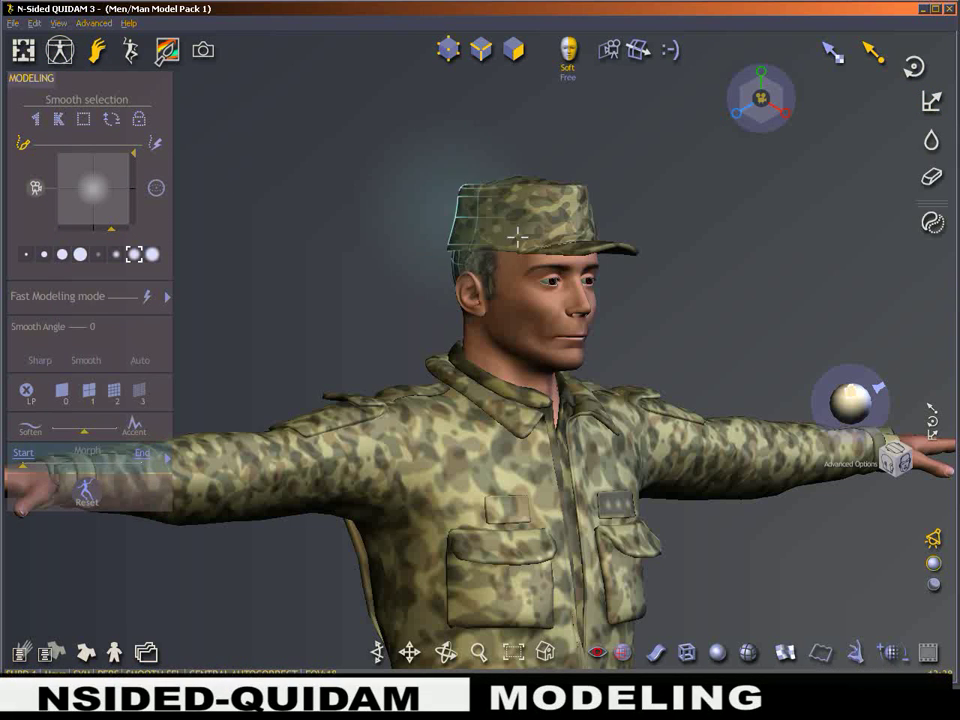
pyautogui.click(490, 330)
pyautogui.scroll(1, 490, 330)
pyautogui.scroll(2, 560, 340)
pyautogui.scroll(1, 623, 354)
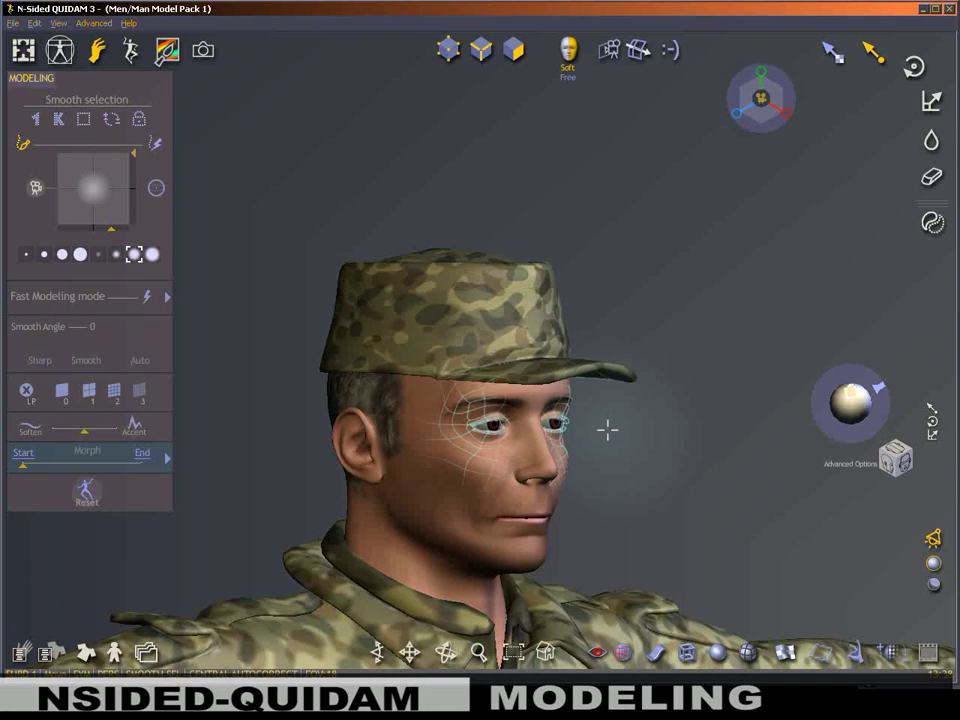
pyautogui.scroll(2, 606, 429)
pyautogui.moveTo(663, 455)
pyautogui.mouseDown()
pyautogui.moveTo(643, 446)
pyautogui.moveTo(666, 446)
pyautogui.moveTo(613, 470)
pyautogui.moveTo(453, 467)
pyautogui.moveTo(600, 343)
pyautogui.mouseUp()
pyautogui.scroll(1, 613, 470)
pyautogui.scroll(2, 620, 474)
pyautogui.scroll(1, 635, 480)
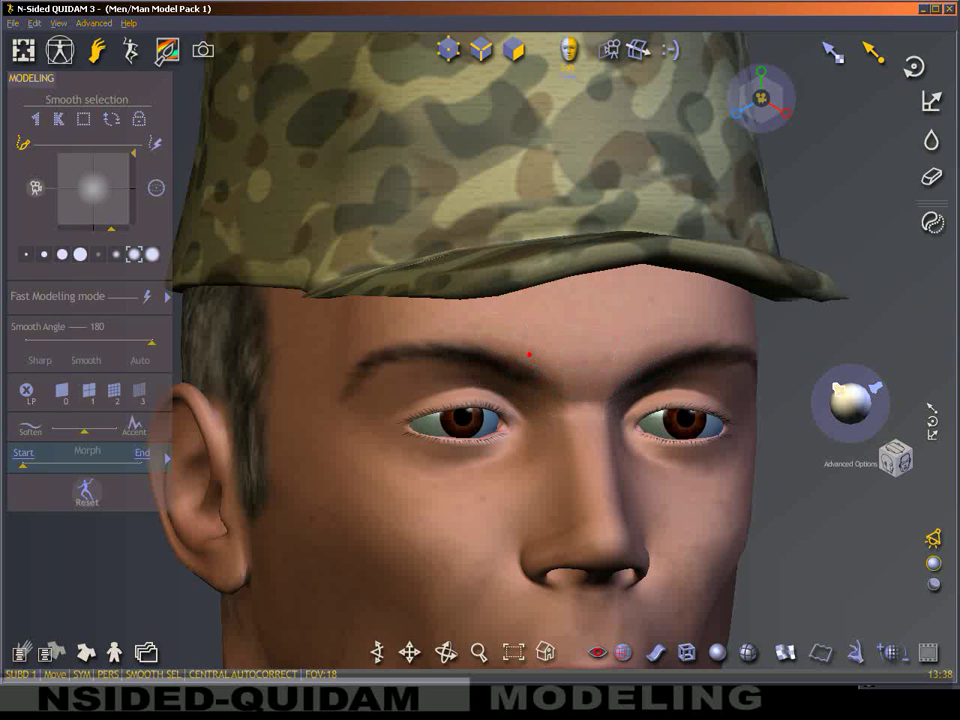
pyautogui.scroll(-2, 784, 510)
# Pan across the face, then orbit and zoom out over the chest pockets to the full figure.
pyautogui.moveTo(784, 510)
pyautogui.mouseDown()
pyautogui.moveTo(769, 526)
pyautogui.moveTo(673, 499)
pyautogui.moveTo(707, 495)
pyautogui.moveTo(677, 449)
pyautogui.mouseUp()
pyautogui.scroll(-2, 769, 526)
pyautogui.scroll(-2, 677, 449)
pyautogui.moveTo(628, 356)
pyautogui.mouseDown()
pyautogui.moveTo(681, 491)
pyautogui.moveTo(606, 501)
pyautogui.mouseUp()
pyautogui.scroll(3, 606, 501)
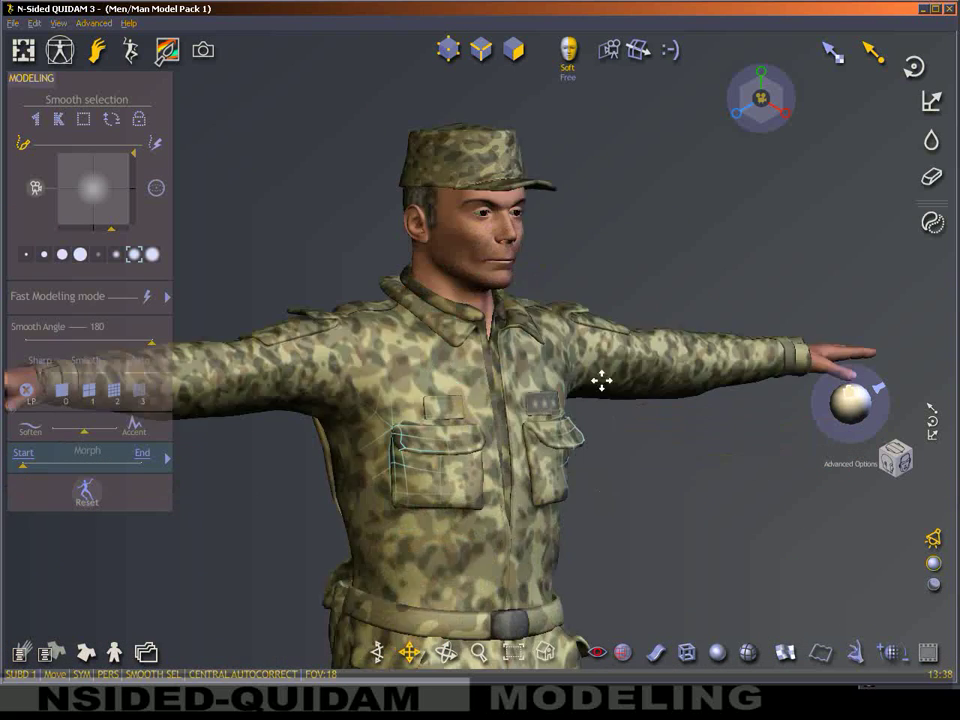
pyautogui.scroll(-2, 601, 420)
pyautogui.scroll(-2, 615, 259)
pyautogui.scroll(-1, 611, 349)
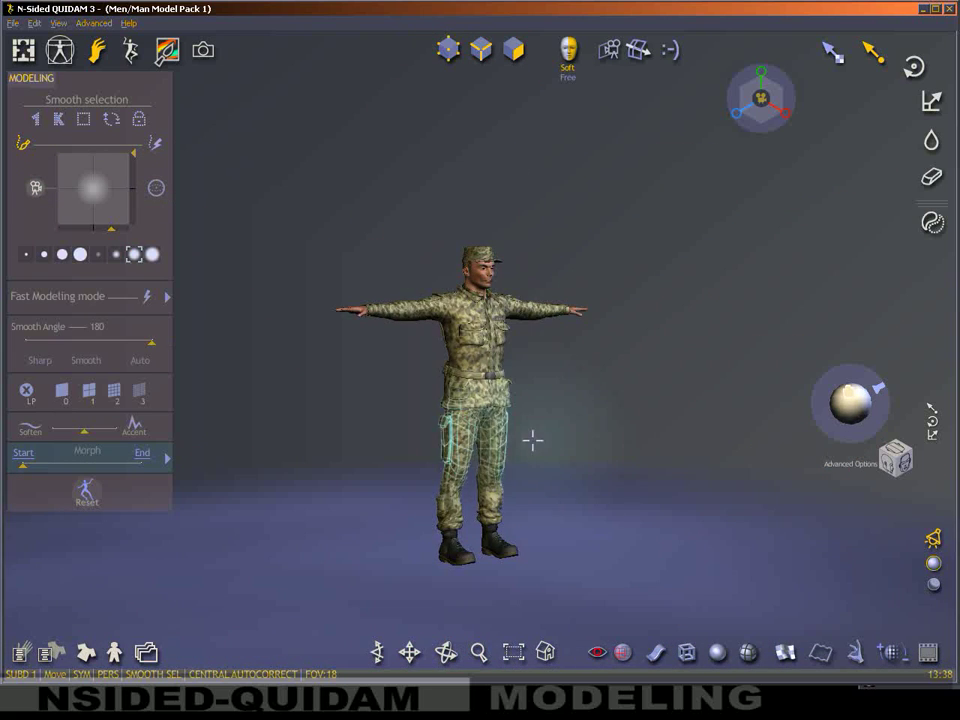
pyautogui.moveTo(532, 440); pyautogui.dragTo(566, 424)
pyautogui.scroll(2, 572, 376)
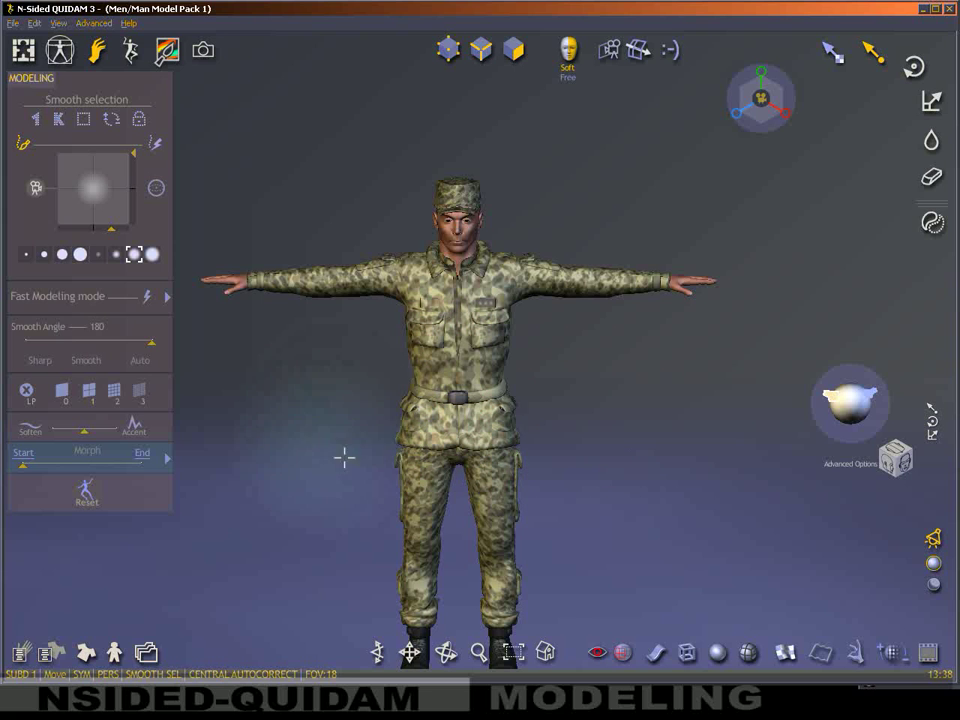
# Turn textures off and C-Lines wireframe on, orbiting to view the model from several angles.
pyautogui.click(785, 653)
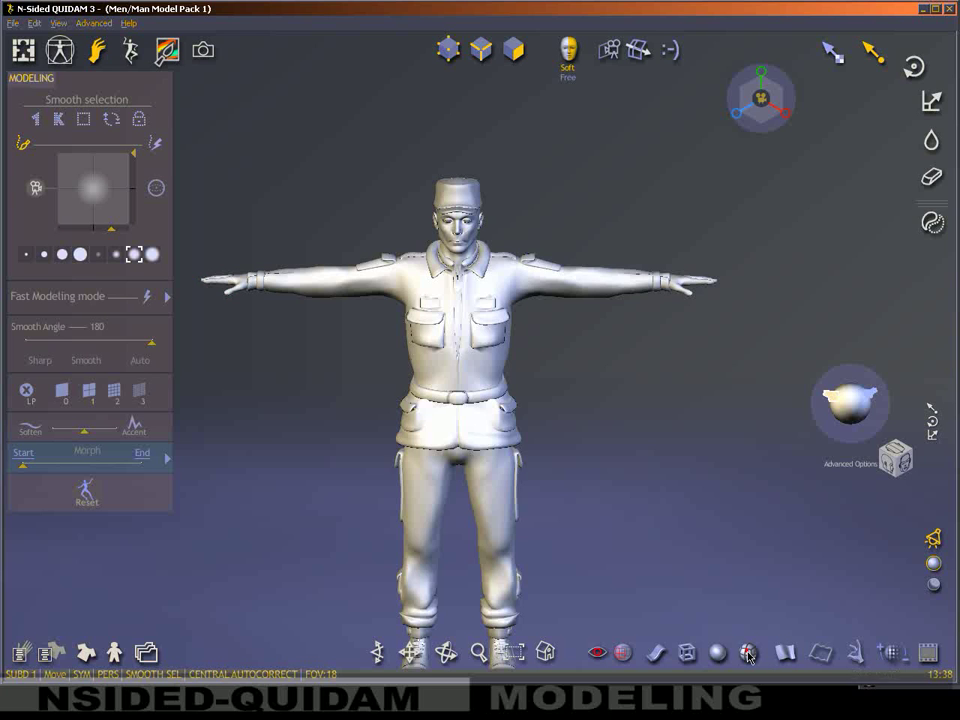
pyautogui.click(748, 653)
pyautogui.moveTo(619, 463); pyautogui.dragTo(642, 446, button='middle')
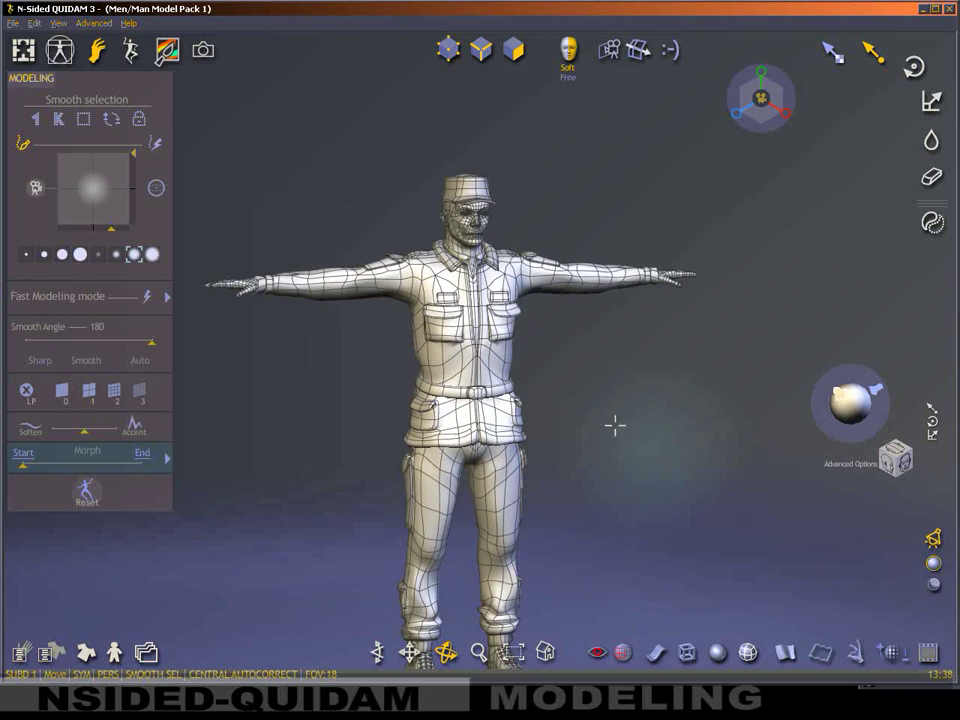
pyautogui.scroll(3, 642, 446)
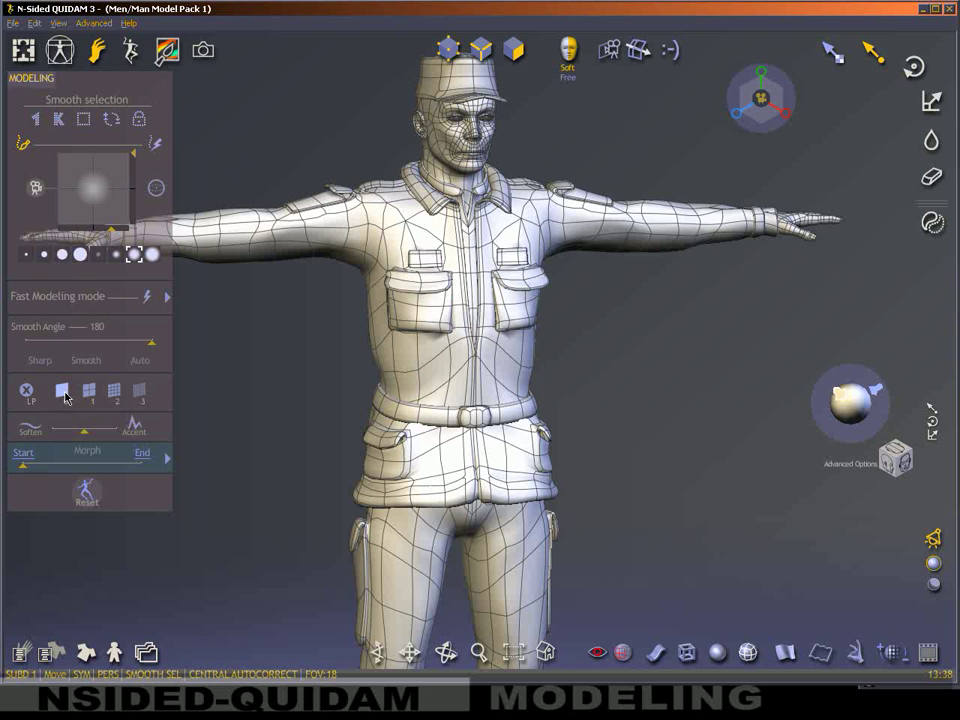
pyautogui.moveTo(653, 454)
pyautogui.mouseDown()
pyautogui.moveTo(642, 418)
pyautogui.moveTo(564, 416)
pyautogui.moveTo(653, 426)
pyautogui.moveTo(632, 450)
pyautogui.mouseUp()
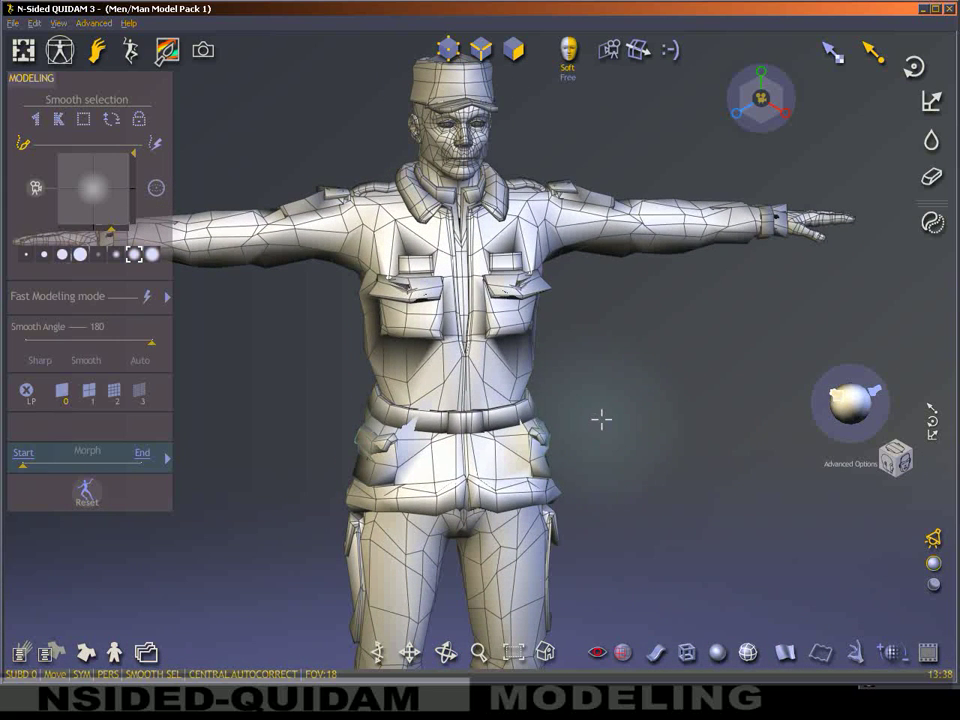
pyautogui.moveTo(614, 409)
pyautogui.mouseDown()
pyautogui.moveTo(589, 394)
pyautogui.moveTo(621, 403)
pyautogui.mouseUp()
pyautogui.scroll(-3, 418, 390)
pyautogui.scroll(-2, 568, 461)
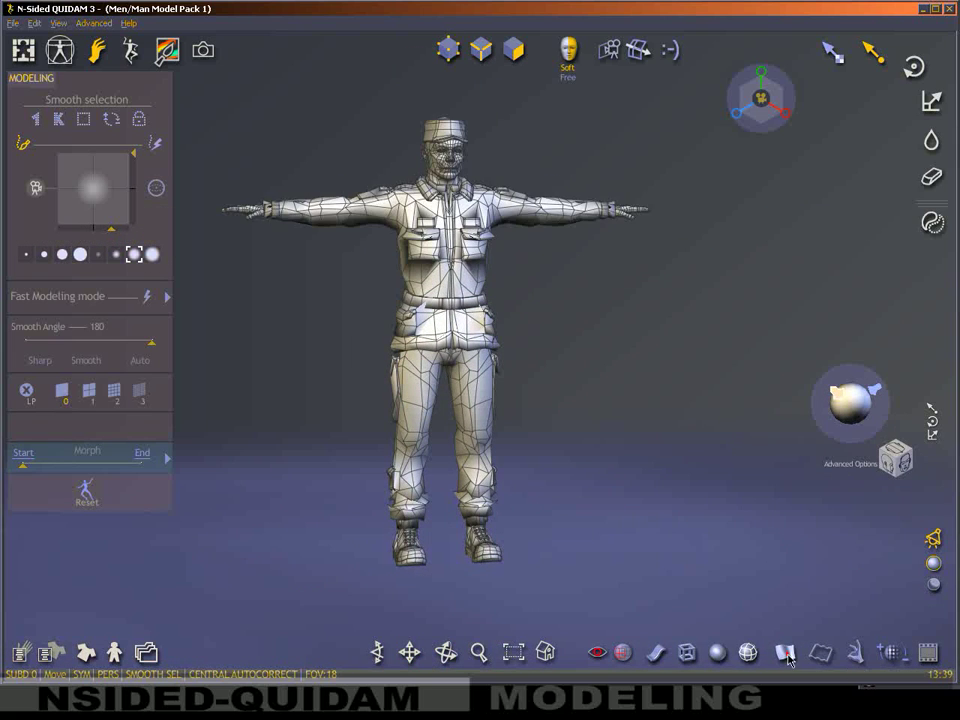
# Turn Textures back on and C-Lines off, then zoom in and turn the soldier slightly right.
pyautogui.click(787, 656)
pyautogui.click(748, 652)
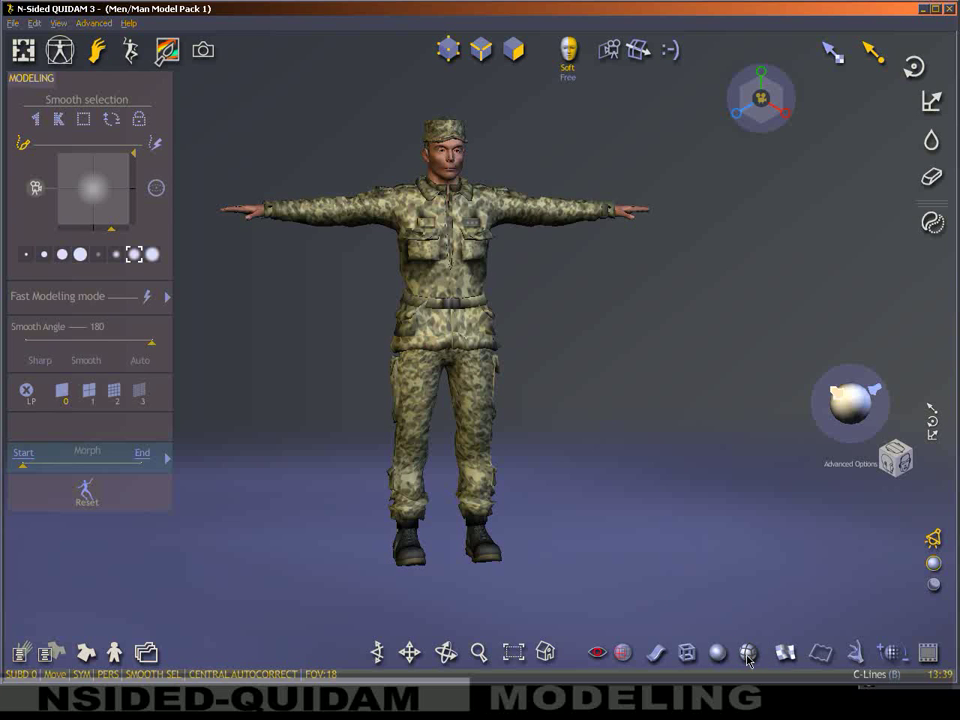
pyautogui.moveTo(696, 585); pyautogui.dragTo(532, 386)
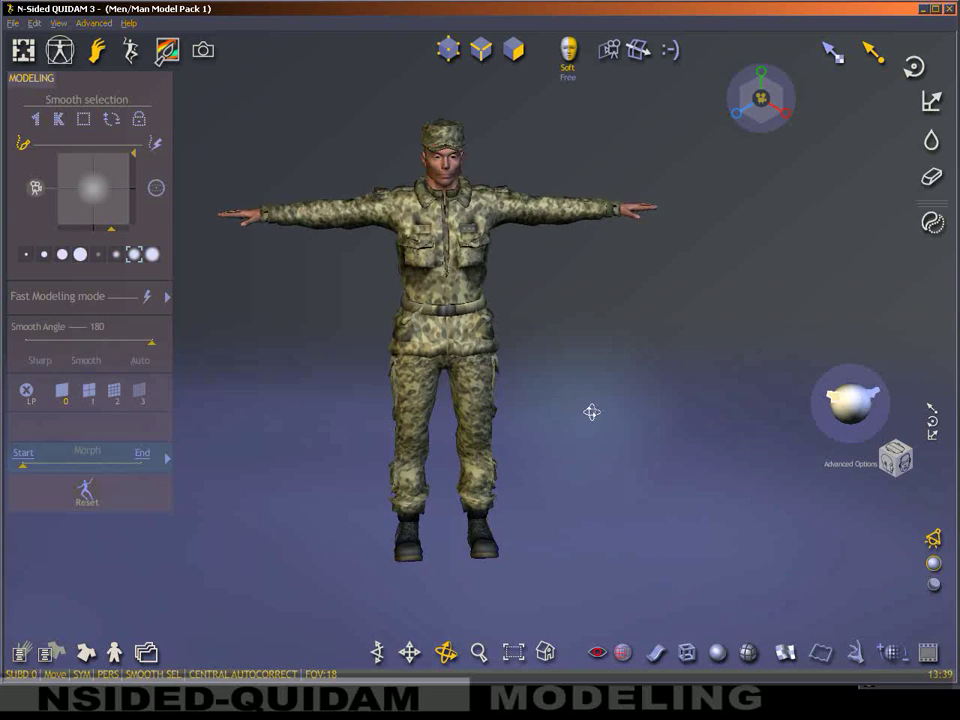
pyautogui.scroll(3, 585, 392)
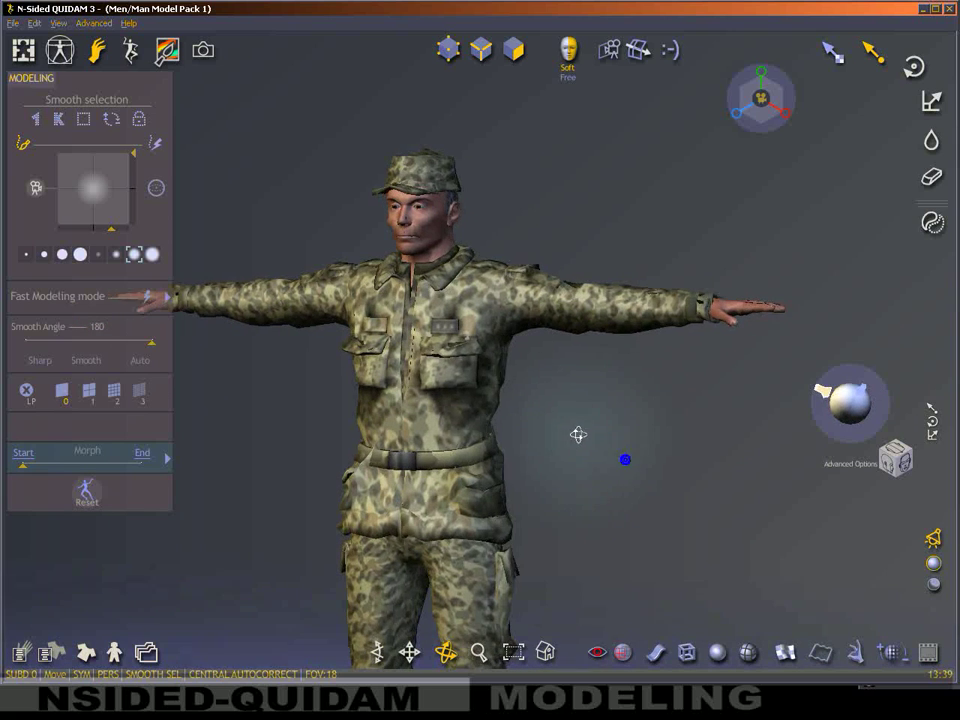
pyautogui.moveTo(627, 460); pyautogui.dragTo(560, 432)
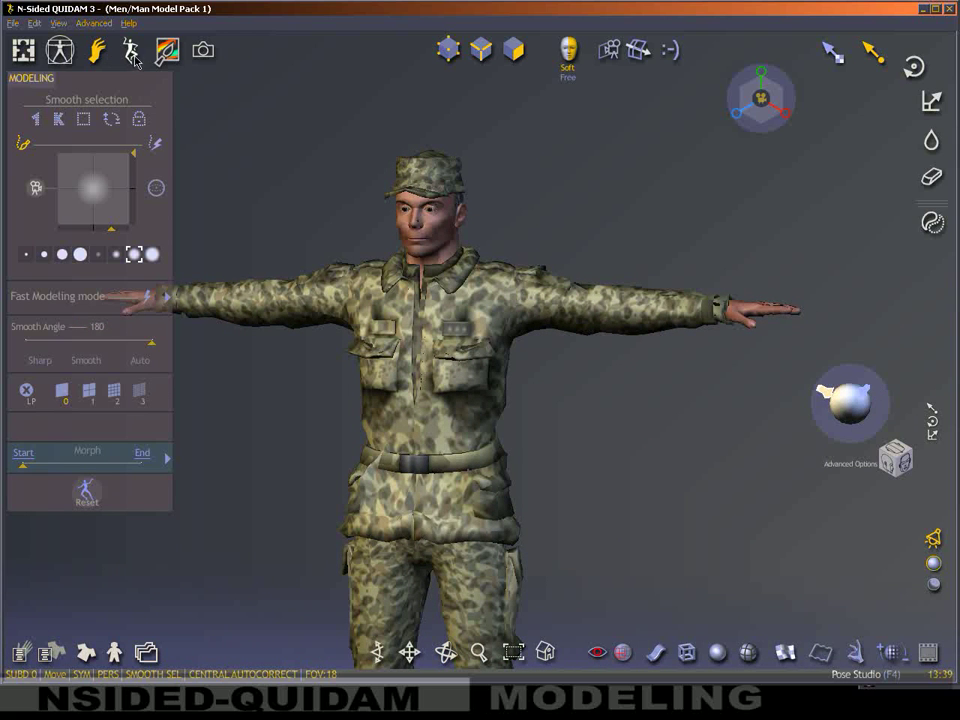
# Move from Pose Studio to Texture Studio and select the Body uniform material to show its Suit_Army variants.
pyautogui.click(134, 53)
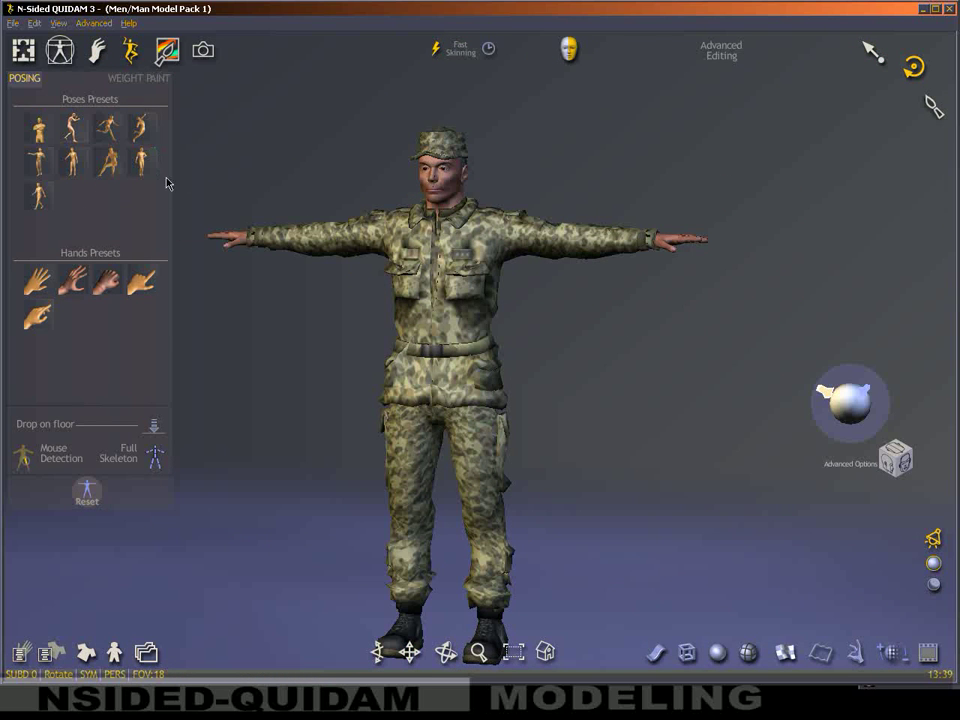
pyautogui.click(168, 55)
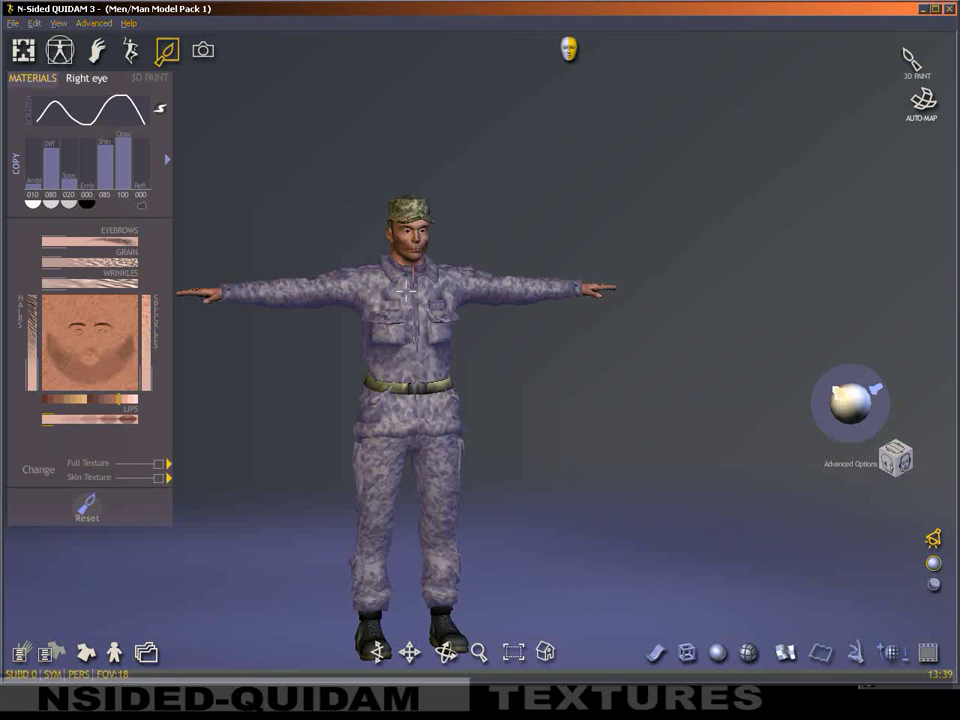
pyautogui.click(406, 290)
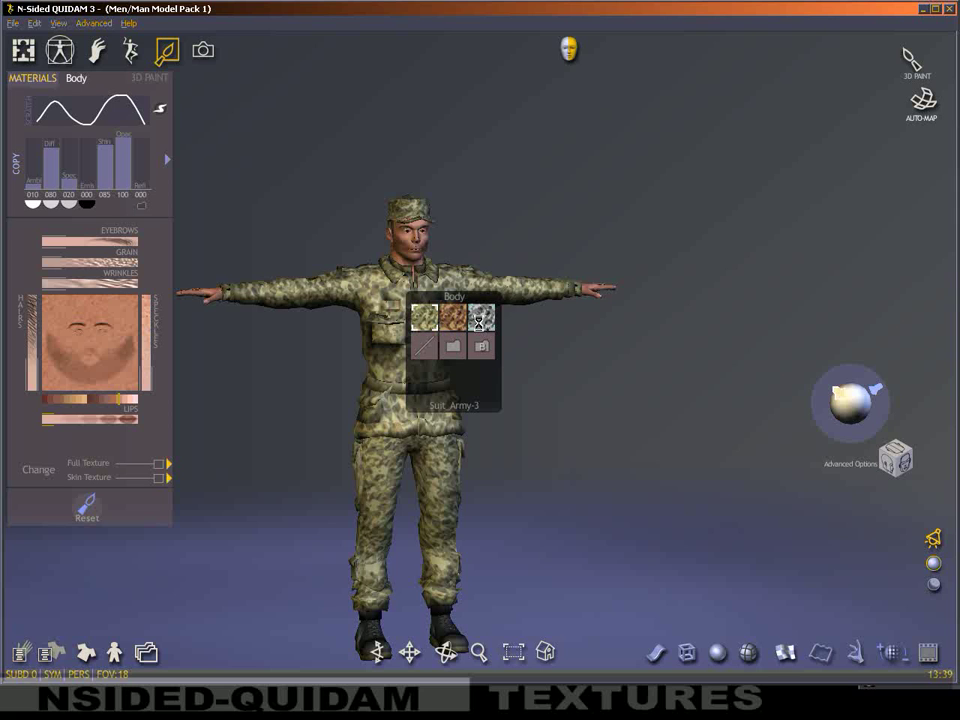
# Apply the grey camouflage swatch to the Body uniform, then select the Belt, cap and boot materials.
pyautogui.moveTo(573, 417); pyautogui.dragTo(623, 340)
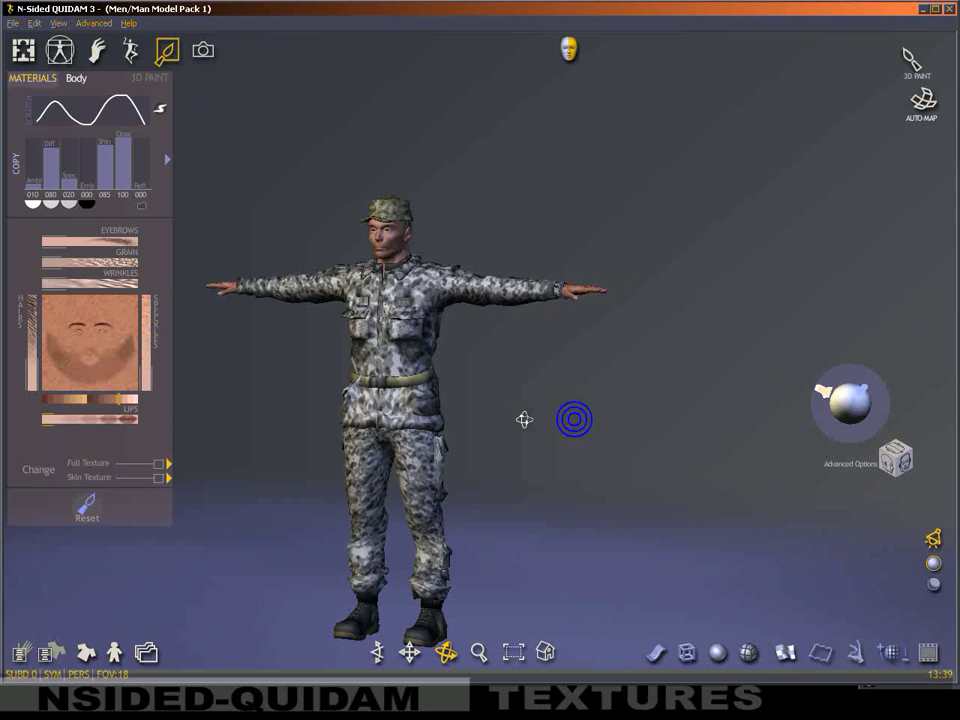
pyautogui.click(470, 305)
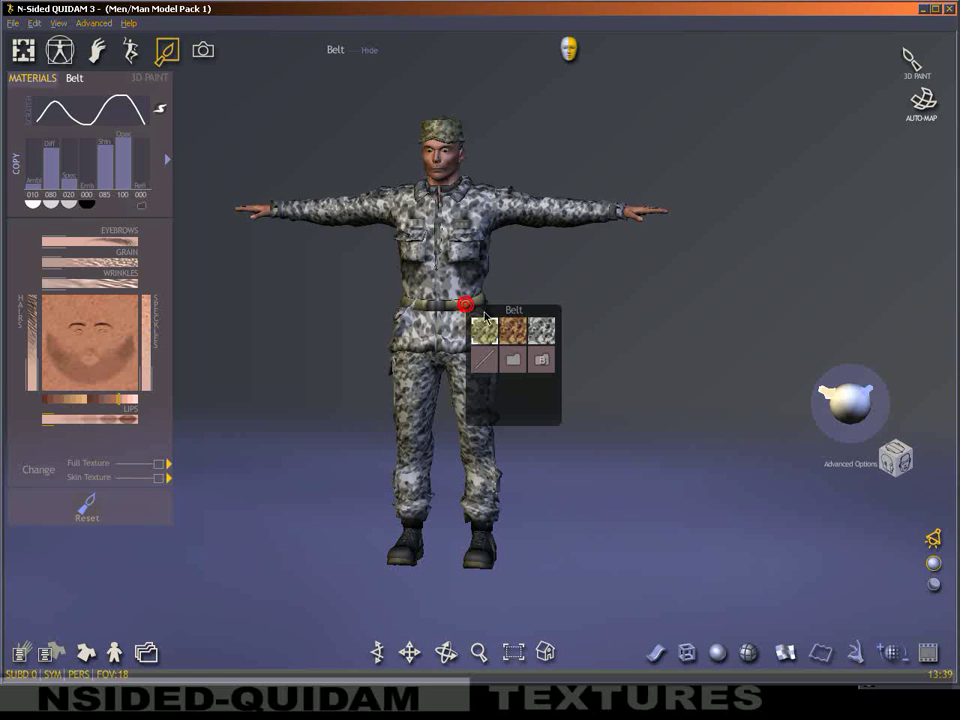
pyautogui.click(439, 131)
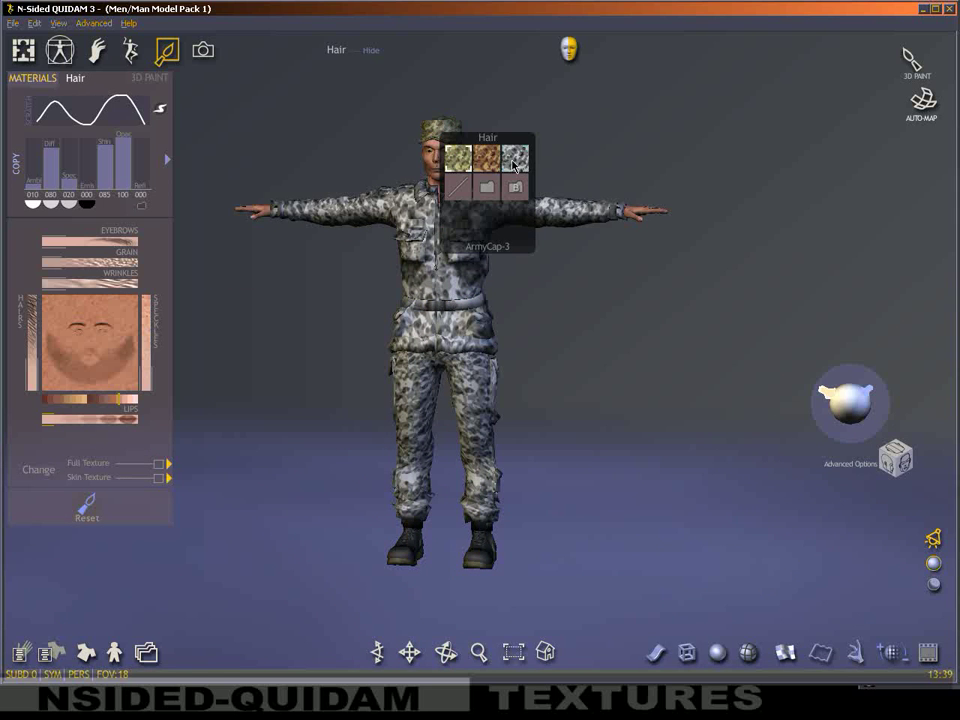
pyautogui.click(484, 541)
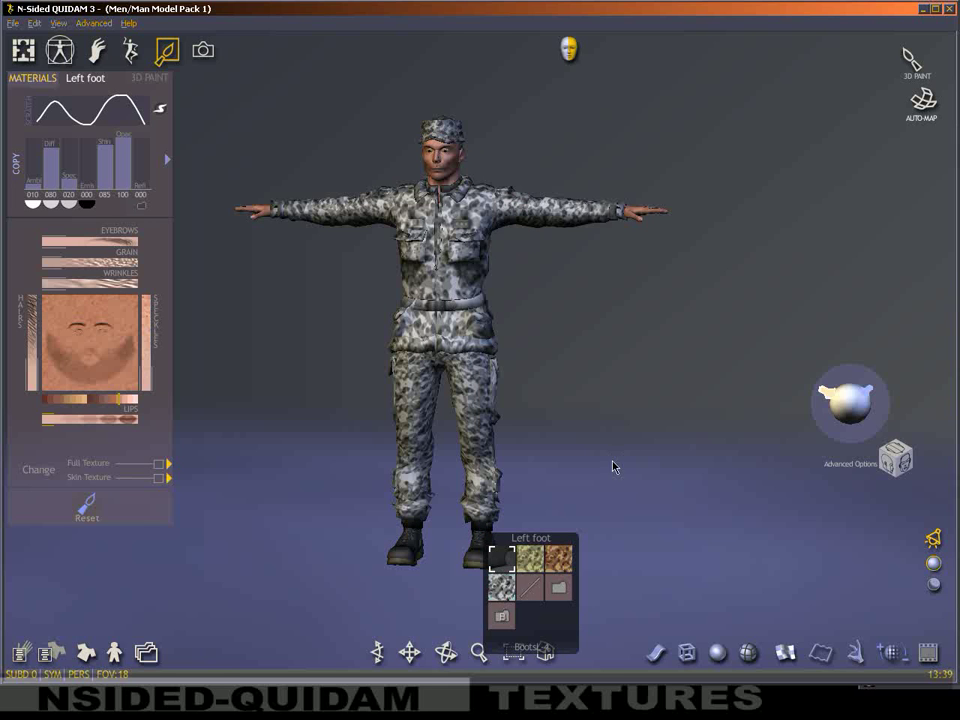
# Orbit around the soldier and rotate the scene lighting direction.
pyautogui.moveTo(602, 407)
pyautogui.mouseDown()
pyautogui.moveTo(522, 407)
pyautogui.moveTo(624, 380)
pyautogui.mouseUp()
pyautogui.moveTo(624, 380); pyautogui.dragTo(554, 420, button='middle')
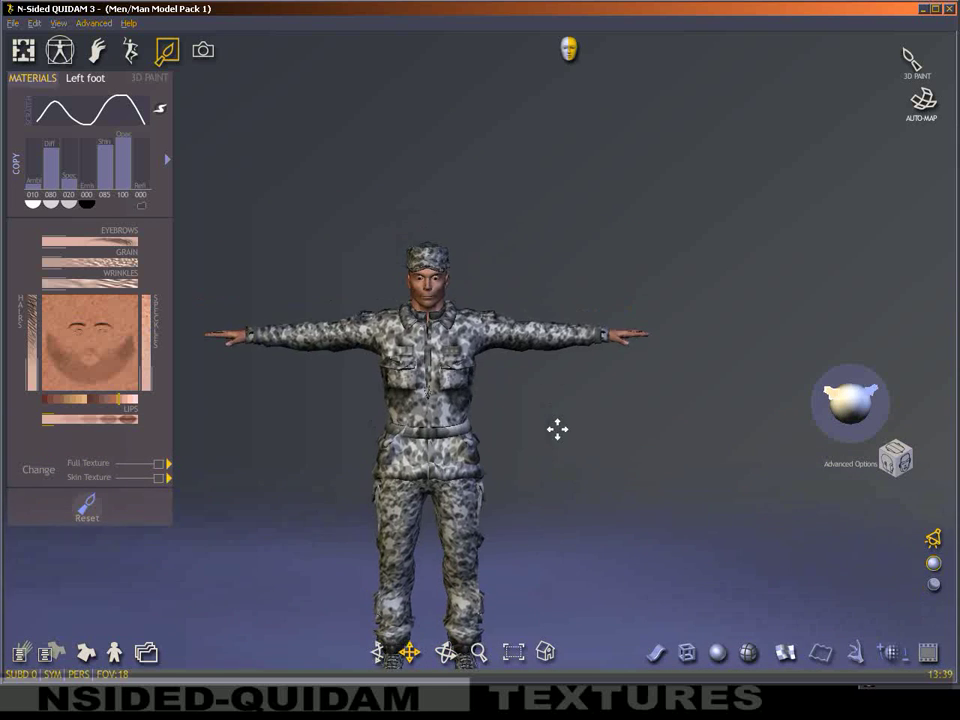
pyautogui.moveTo(549, 401)
pyautogui.mouseDown()
pyautogui.moveTo(476, 422)
pyautogui.moveTo(584, 402)
pyautogui.mouseUp()
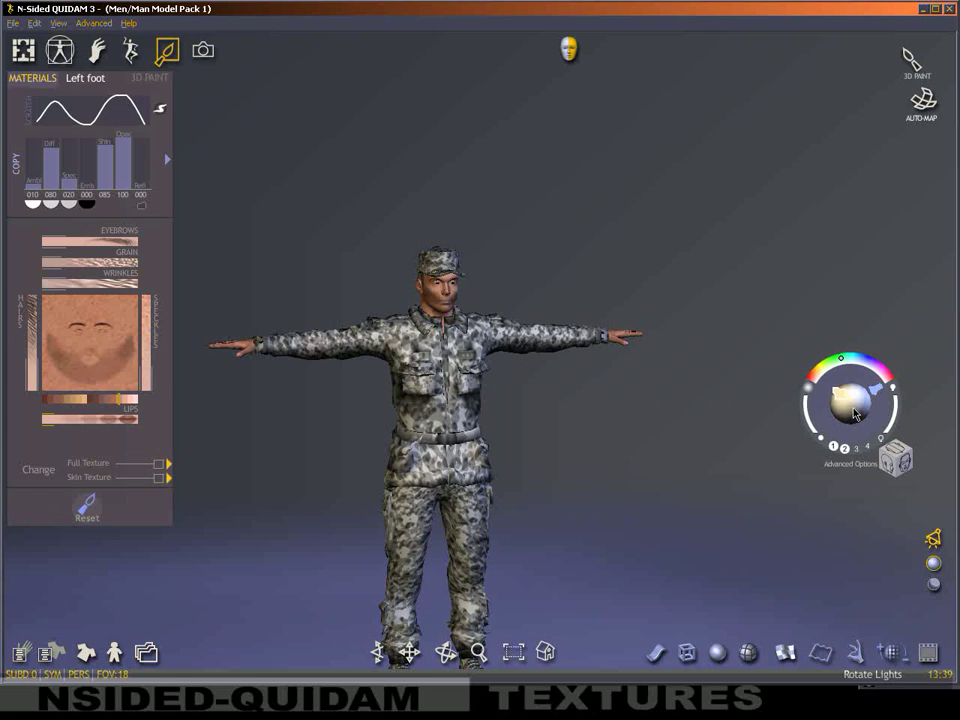
pyautogui.moveTo(713, 437)
pyautogui.mouseDown()
pyautogui.moveTo(403, 456)
pyautogui.moveTo(326, 439)
pyautogui.moveTo(632, 420)
pyautogui.moveTo(632, 439)
pyautogui.mouseUp()
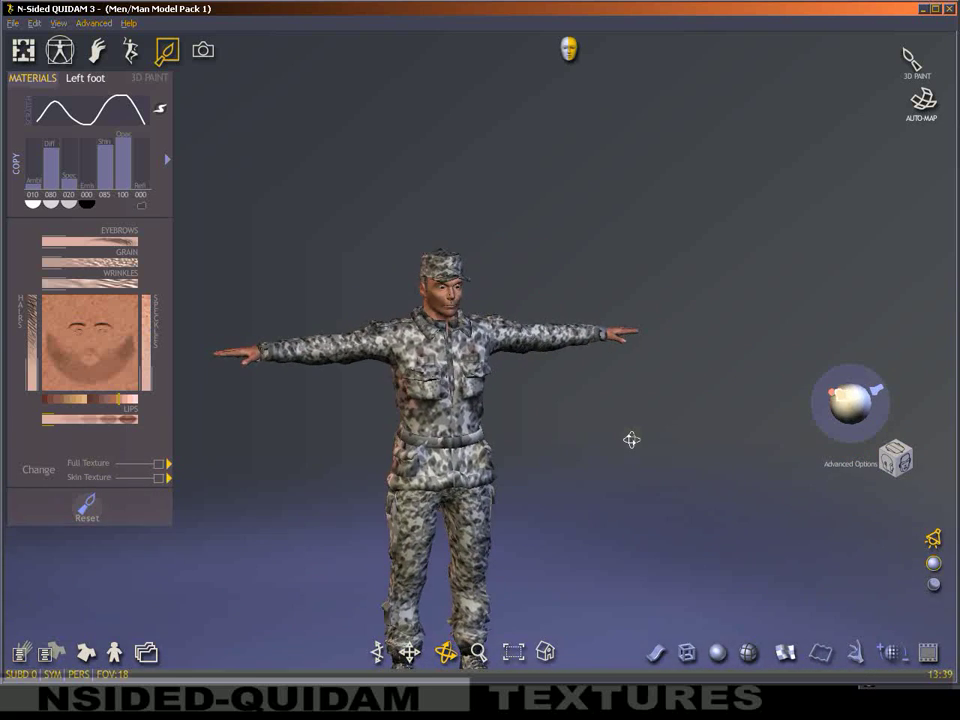
pyautogui.moveTo(632, 439); pyautogui.dragTo(596, 369, button='middle')
pyautogui.moveTo(597, 361)
pyautogui.mouseDown()
pyautogui.moveTo(536, 392)
pyautogui.moveTo(643, 390)
pyautogui.moveTo(594, 362)
pyautogui.mouseUp()
pyautogui.moveTo(594, 362); pyautogui.dragTo(595, 441, button='middle')
pyautogui.scroll(5, 595, 441)
# Zoom in on the soldier's head and chest, turning the head slightly right.
pyautogui.moveTo(574, 259); pyautogui.dragTo(589, 371, button='middle')
pyautogui.scroll(2, 601, 362)
pyautogui.moveTo(640, 348); pyautogui.dragTo(488, 396)
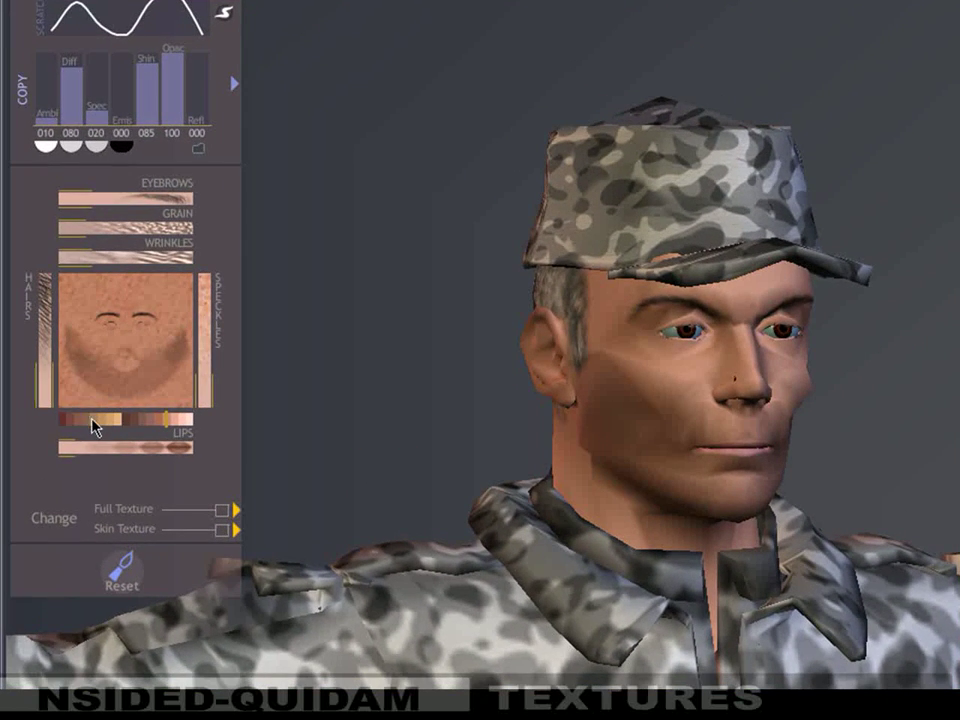
# Pick a darker skin tone and give the soldier's eyes blue irises.
pyautogui.click(93, 417)
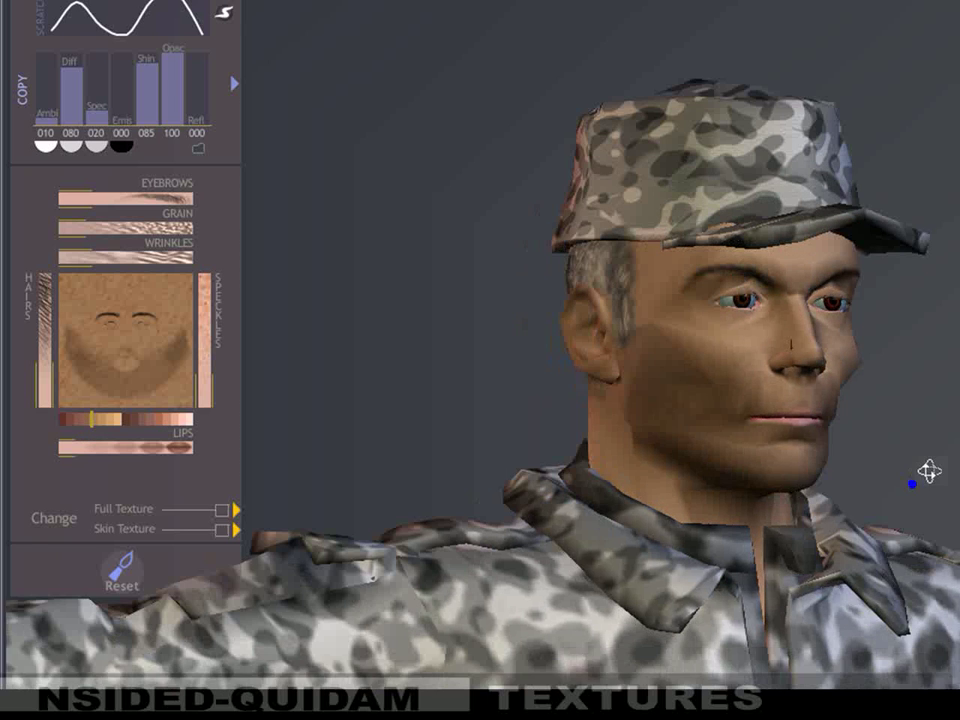
pyautogui.moveTo(921, 476); pyautogui.dragTo(932, 476)
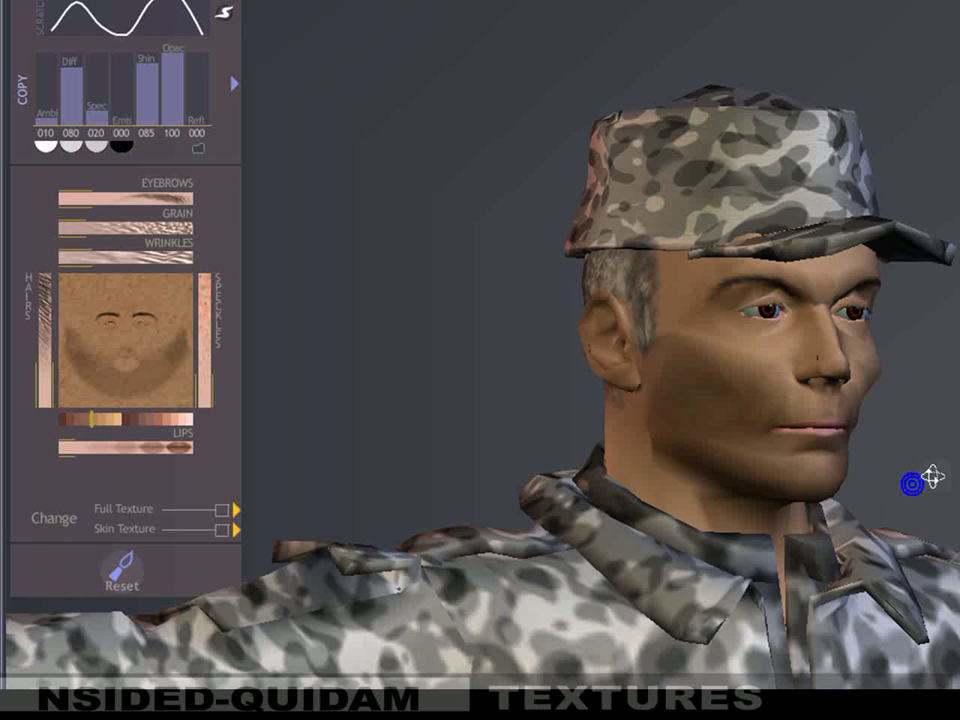
pyautogui.click(770, 311)
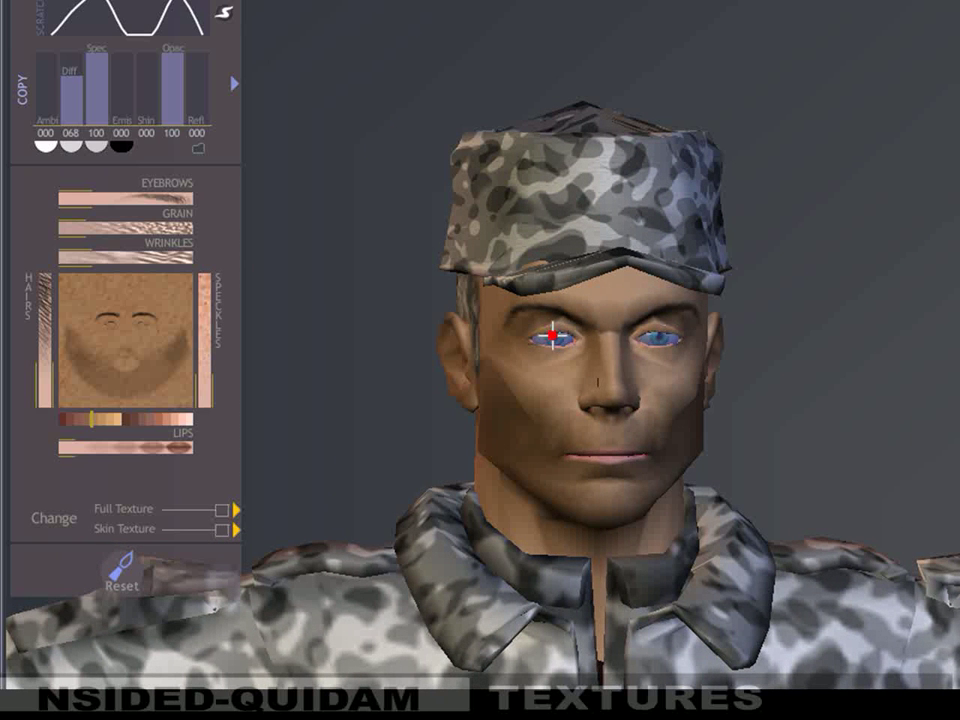
pyautogui.click(553, 336)
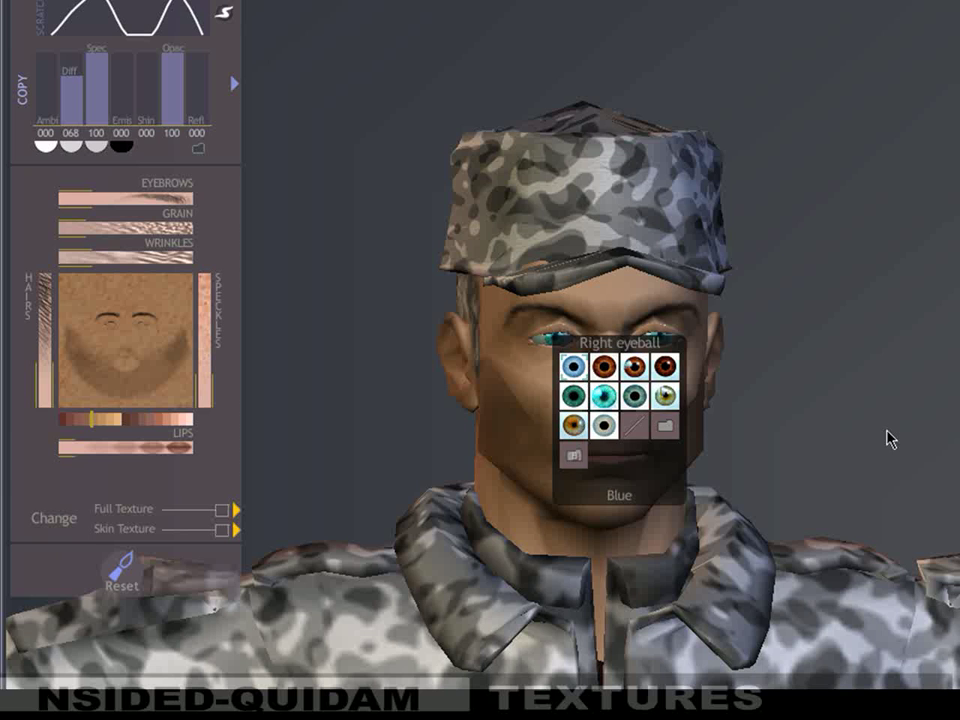
pyautogui.moveTo(889, 439)
pyautogui.mouseDown()
pyautogui.moveTo(919, 435)
pyautogui.moveTo(918, 420)
pyautogui.mouseUp()
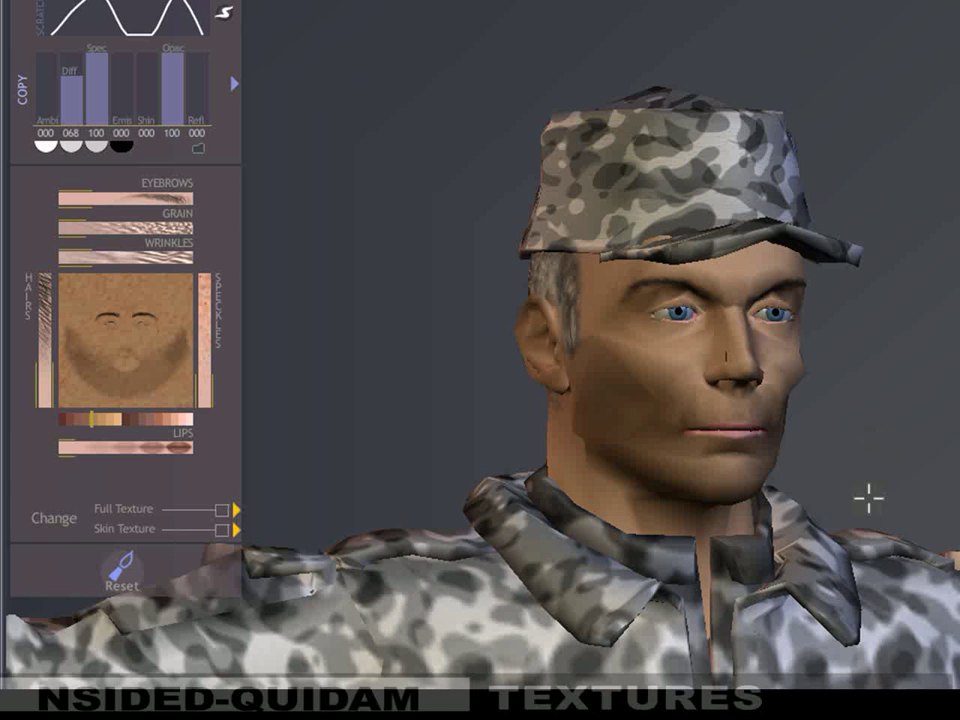
# Thicken the facial stubble with the HAIRS slider and zoom out to the whole soldier.
pyautogui.moveTo(839, 429); pyautogui.dragTo(821, 411)
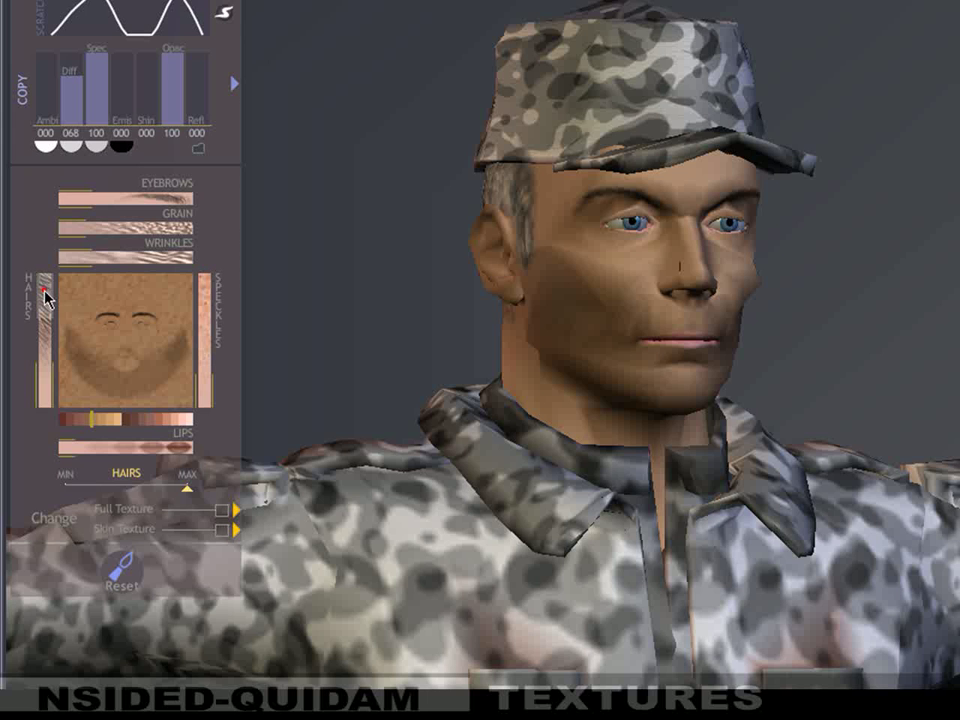
pyautogui.moveTo(709, 381)
pyautogui.mouseDown()
pyautogui.moveTo(857, 386)
pyautogui.moveTo(611, 413)
pyautogui.mouseUp()
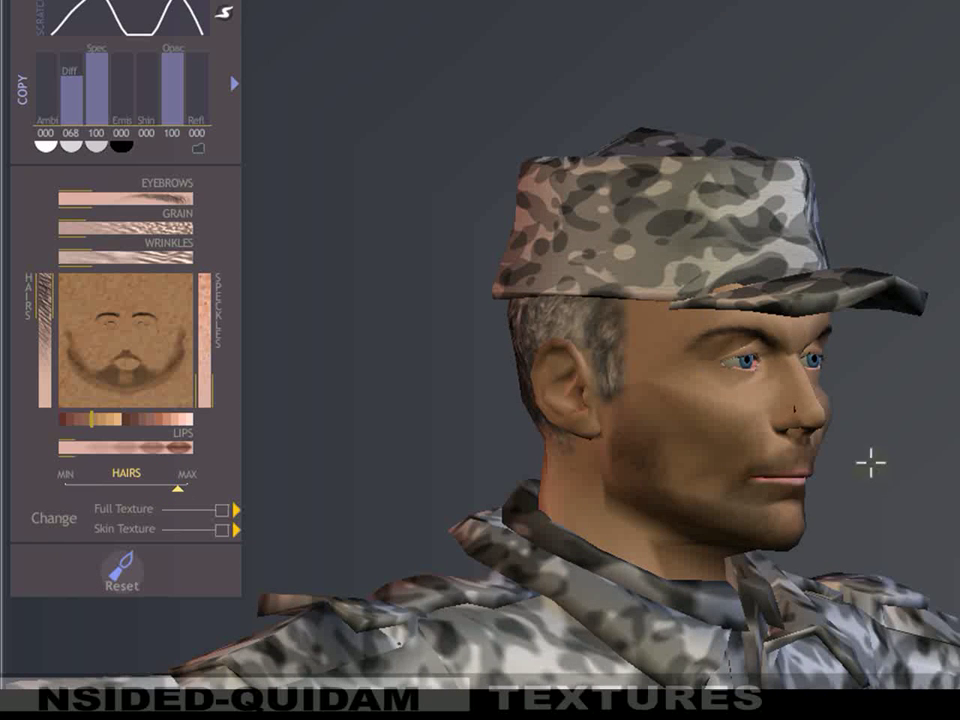
pyautogui.click(554, 322)
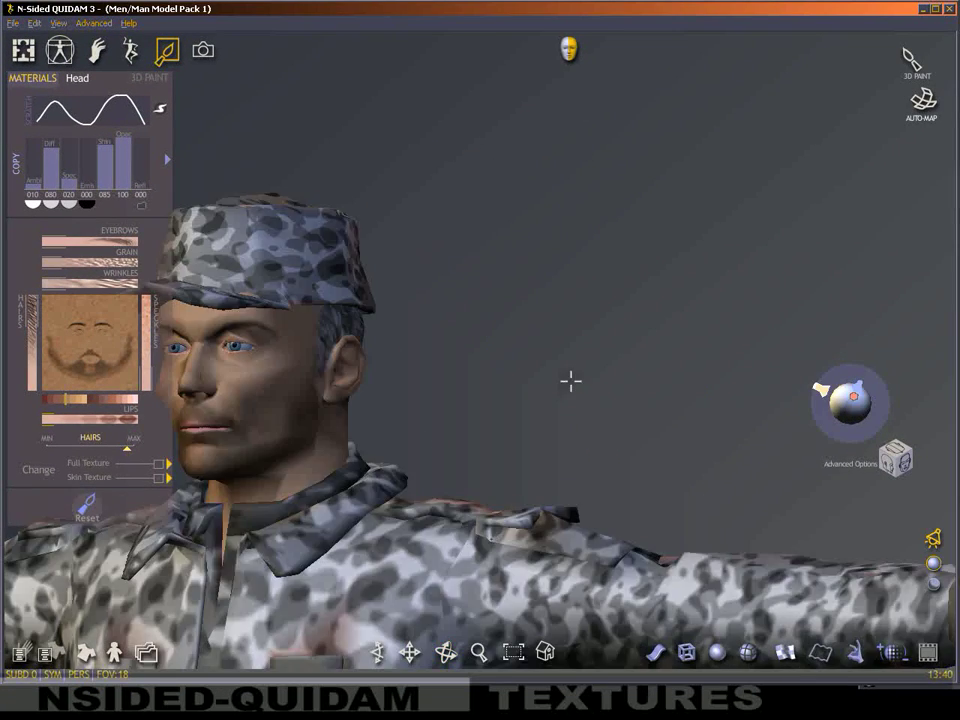
pyautogui.scroll(-5, 571, 383)
pyautogui.moveTo(568, 491); pyautogui.dragTo(588, 354)
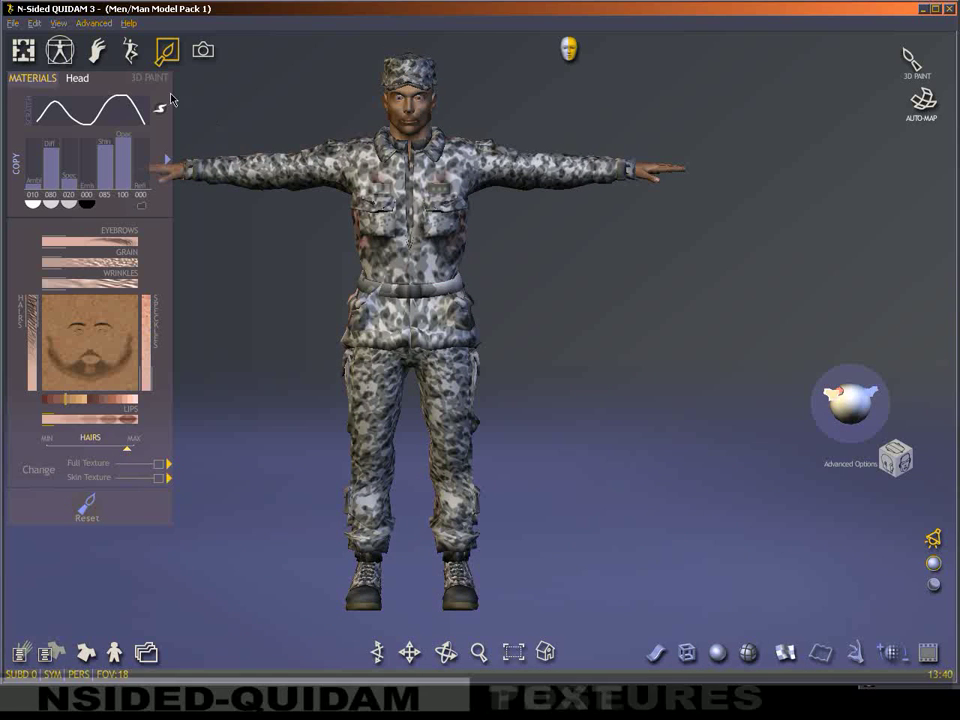
# Switch to the Posing studio and frame the soldier front-on.
pyautogui.click(130, 50)
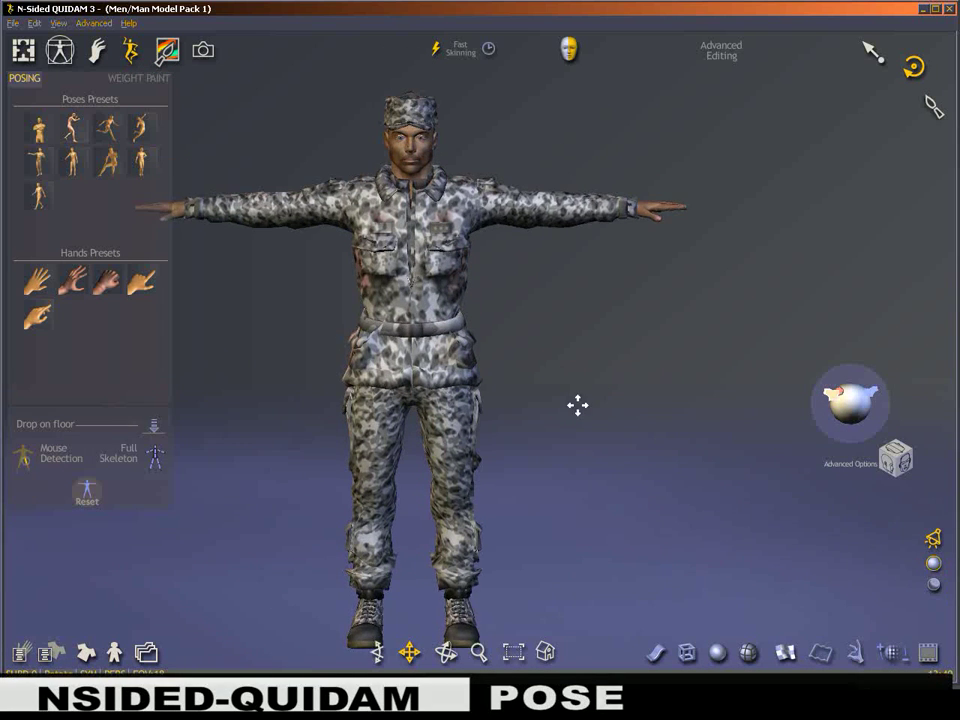
pyautogui.moveTo(638, 400); pyautogui.dragTo(571, 380, button='middle')
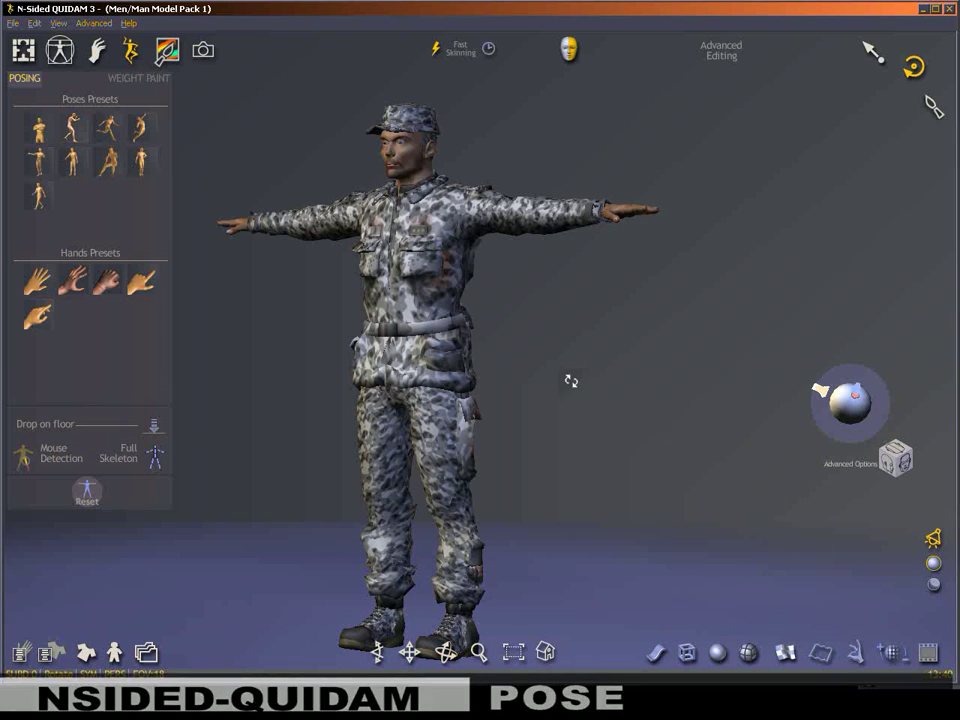
pyautogui.moveTo(590, 339); pyautogui.dragTo(589, 336, button='middle')
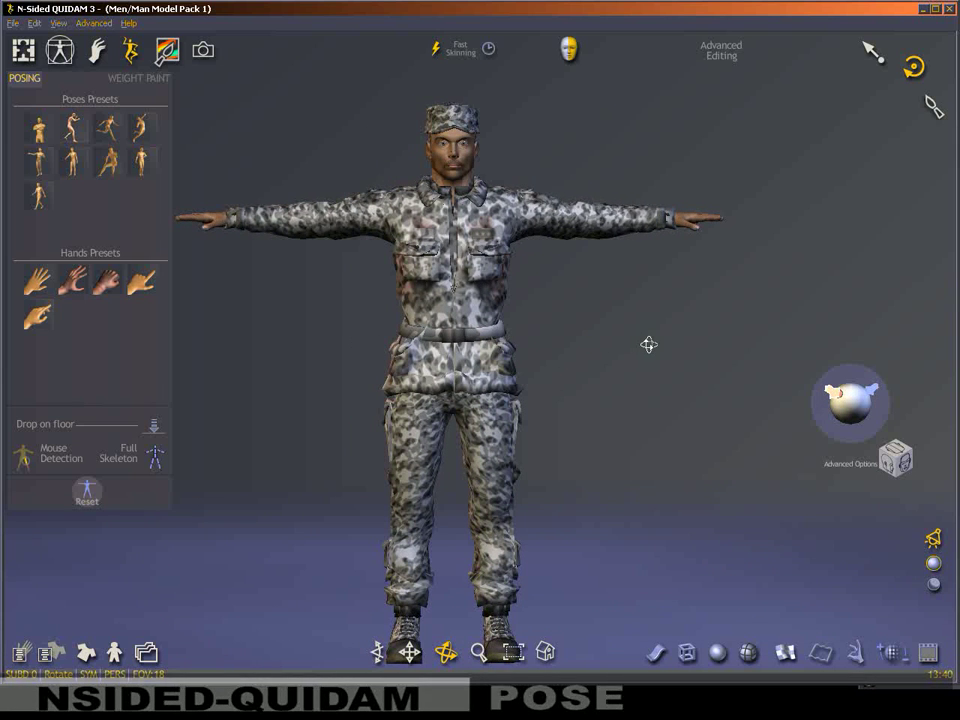
pyautogui.moveTo(574, 274)
pyautogui.keyDown('shift'); pyautogui.mouseDown(button='middle')
pyautogui.moveTo(582, 369)
pyautogui.moveTo(557, 367)
pyautogui.mouseUp(button='middle'); pyautogui.keyUp('shift')
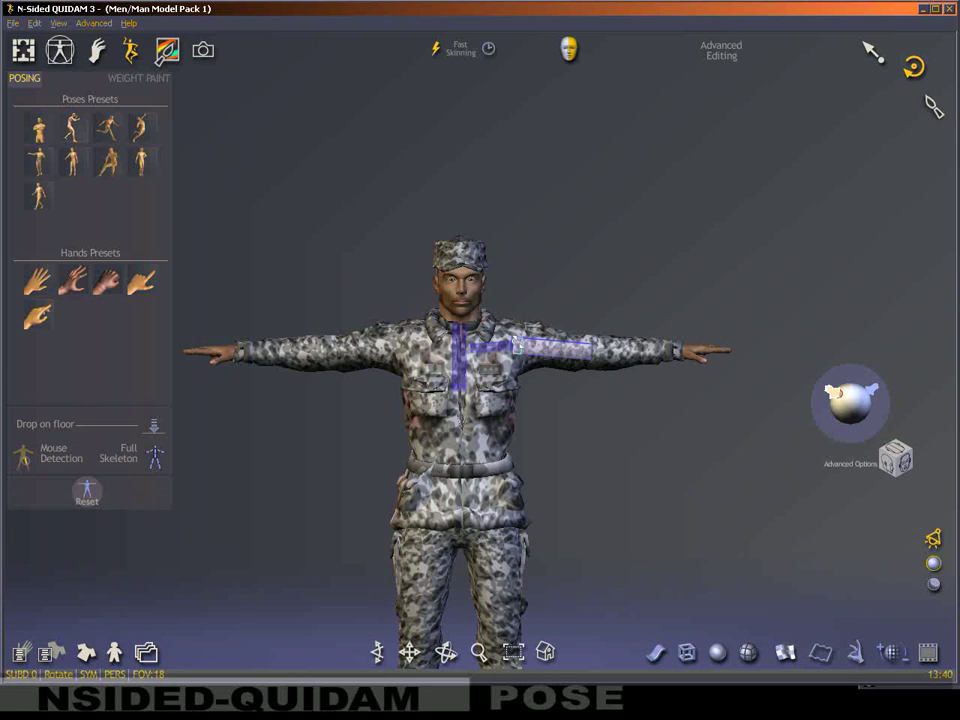
pyautogui.moveTo(548, 416)
pyautogui.keyDown('shift'); pyautogui.mouseDown(button='middle')
pyautogui.moveTo(566, 349)
pyautogui.moveTo(585, 414)
pyautogui.moveTo(564, 328)
pyautogui.moveTo(637, 311)
pyautogui.mouseUp(button='middle'); pyautogui.keyUp('shift')
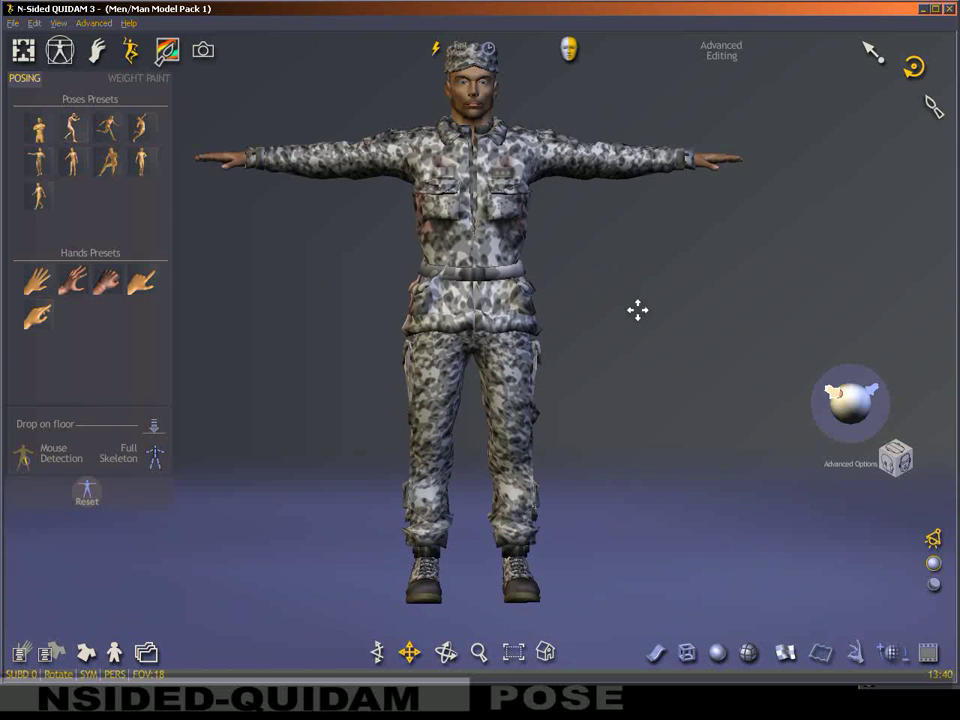
# Show the full skeleton and bring the legs and boots into close view.
pyautogui.click(155, 458)
pyautogui.moveTo(317, 431)
pyautogui.mouseDown(button='middle')
pyautogui.moveTo(525, 422)
pyautogui.moveTo(491, 431)
pyautogui.moveTo(635, 411)
pyautogui.mouseUp(button='middle')
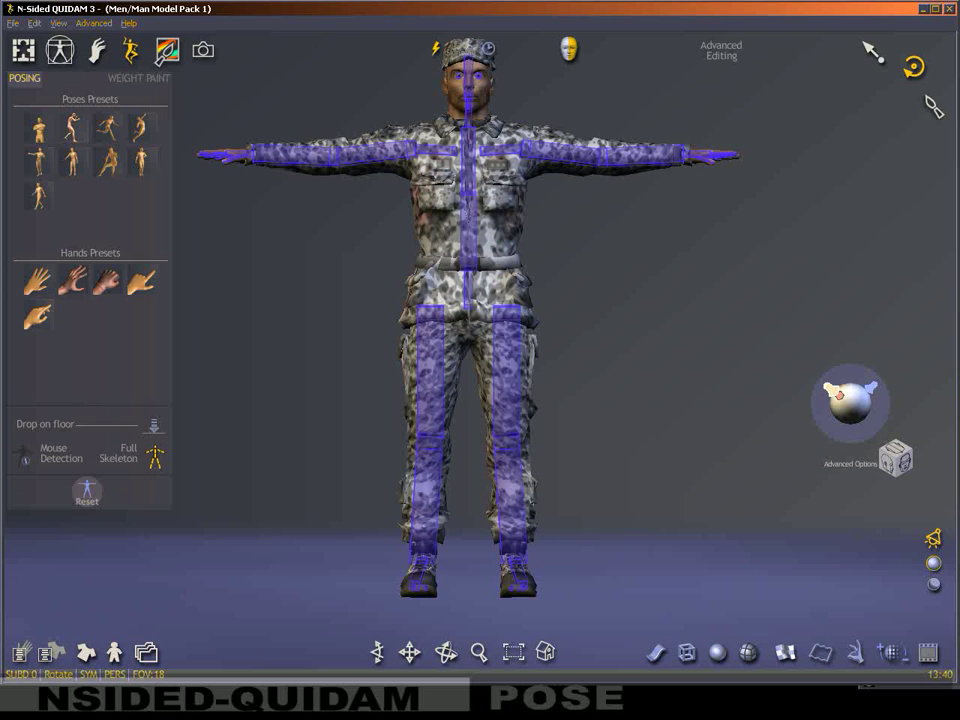
pyautogui.moveTo(646, 323); pyautogui.dragTo(523, 349, button='middle')
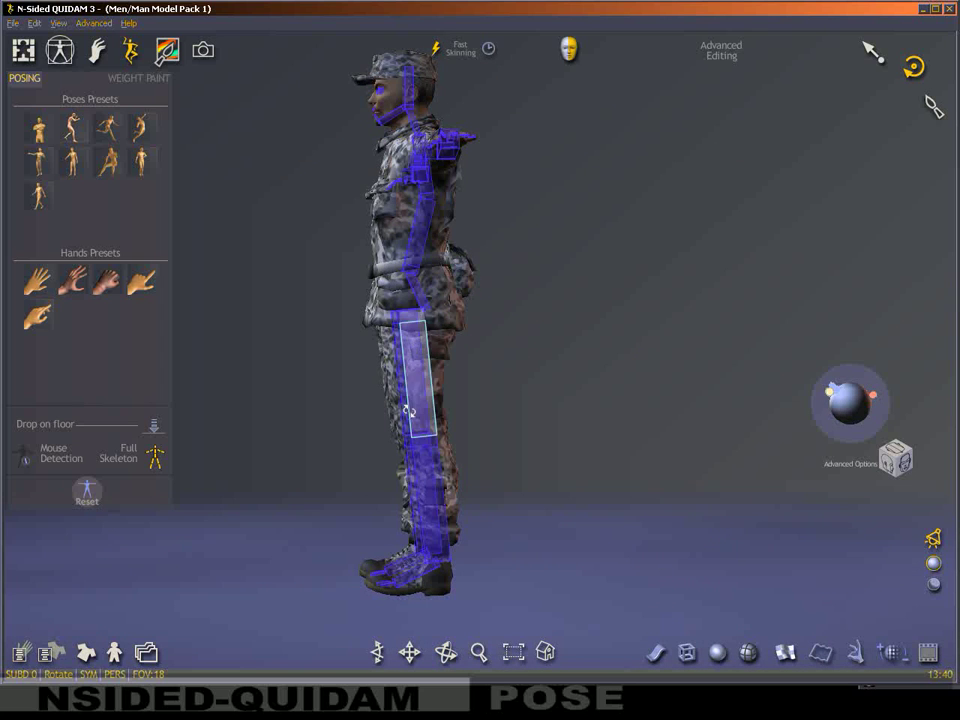
pyautogui.moveTo(403, 416)
pyautogui.mouseDown(button='middle')
pyautogui.moveTo(437, 538)
pyautogui.moveTo(421, 458)
pyautogui.mouseUp(button='middle')
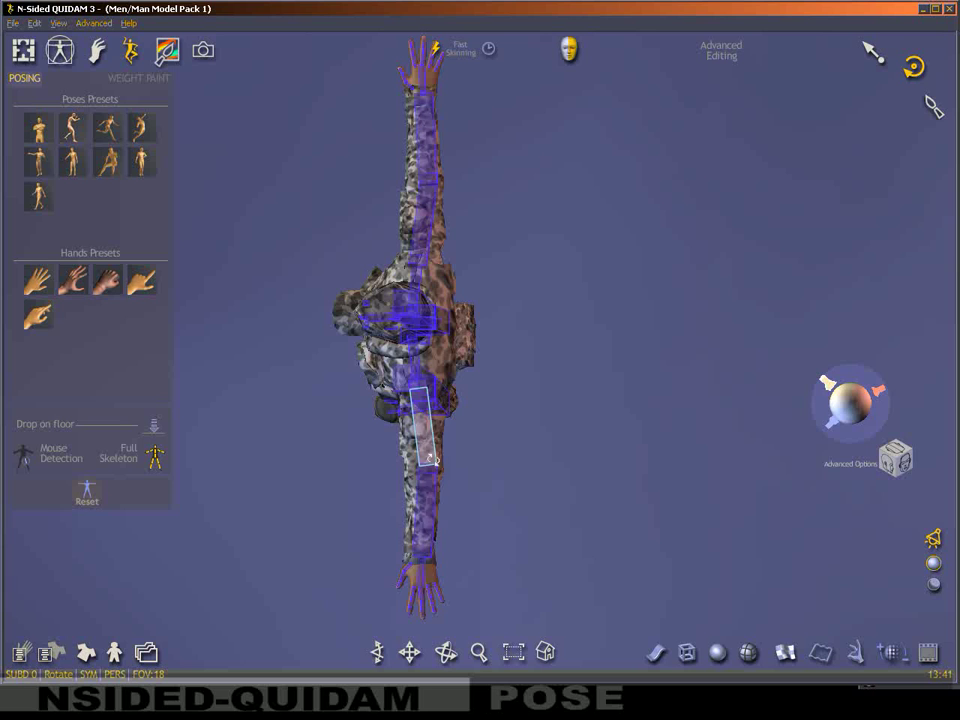
pyautogui.moveTo(506, 499)
pyautogui.mouseDown(button='middle')
pyautogui.moveTo(651, 371)
pyautogui.moveTo(600, 230)
pyautogui.mouseUp(button='middle')
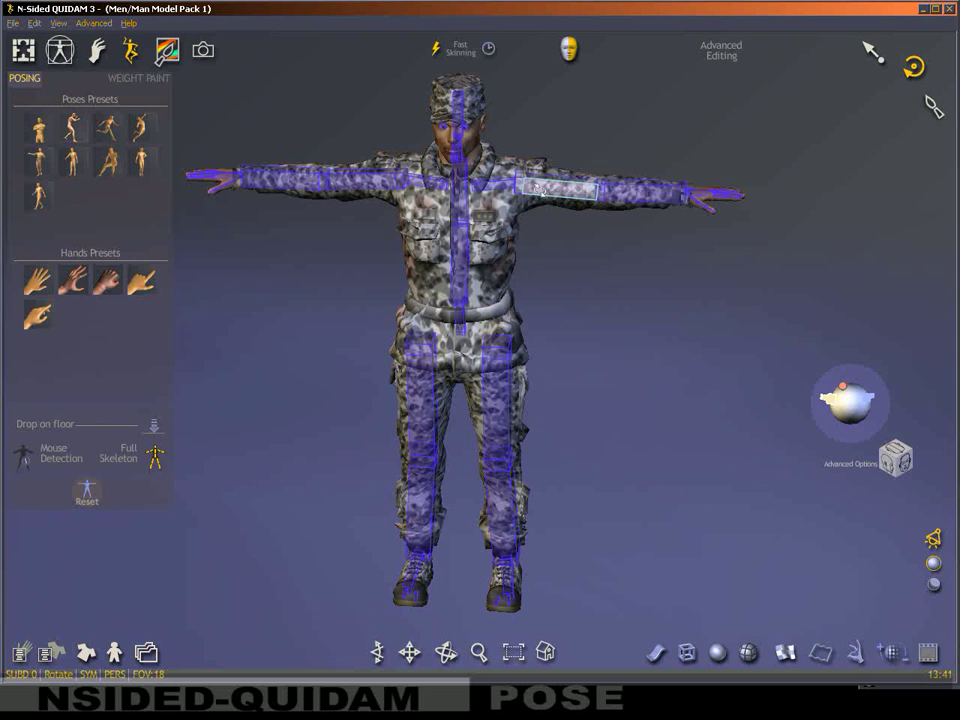
pyautogui.moveTo(630, 259)
pyautogui.mouseDown(button='middle')
pyautogui.moveTo(581, 251)
pyautogui.moveTo(566, 313)
pyautogui.moveTo(611, 221)
pyautogui.mouseUp(button='middle')
pyautogui.scroll(5, 566, 313)
pyautogui.scroll(-5, 611, 221)
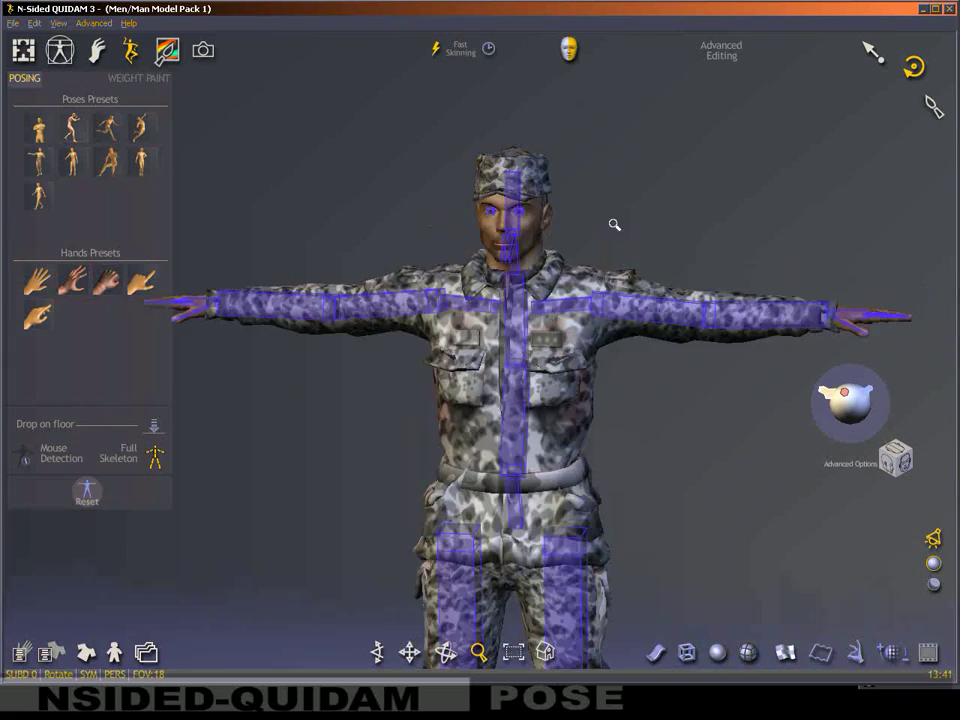
pyautogui.moveTo(606, 410); pyautogui.dragTo(564, 223, button='middle')
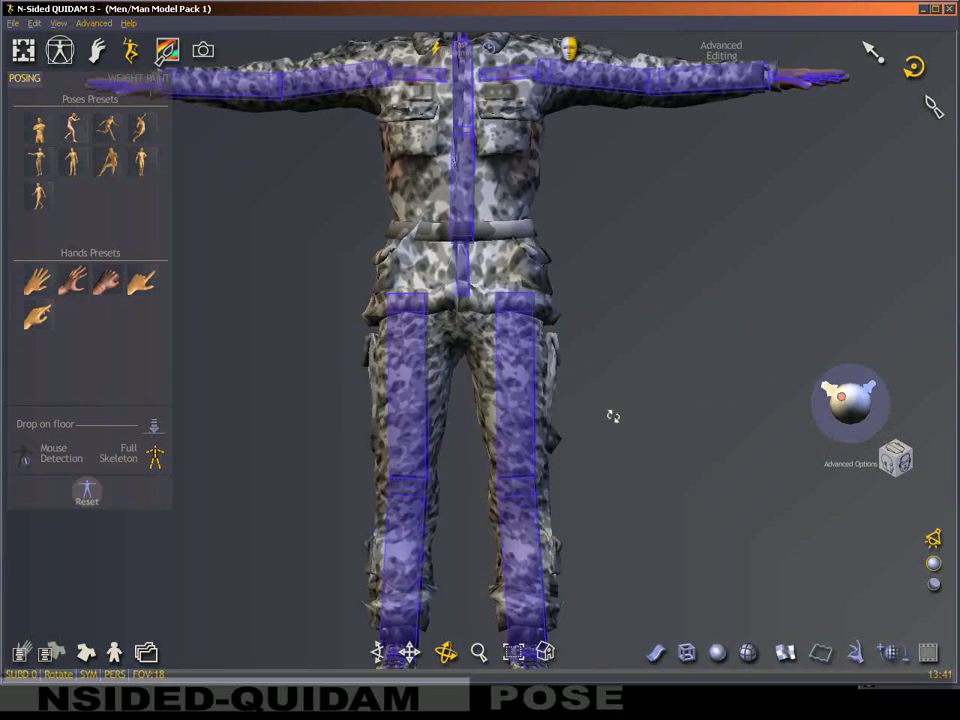
pyautogui.scroll(5, 613, 414)
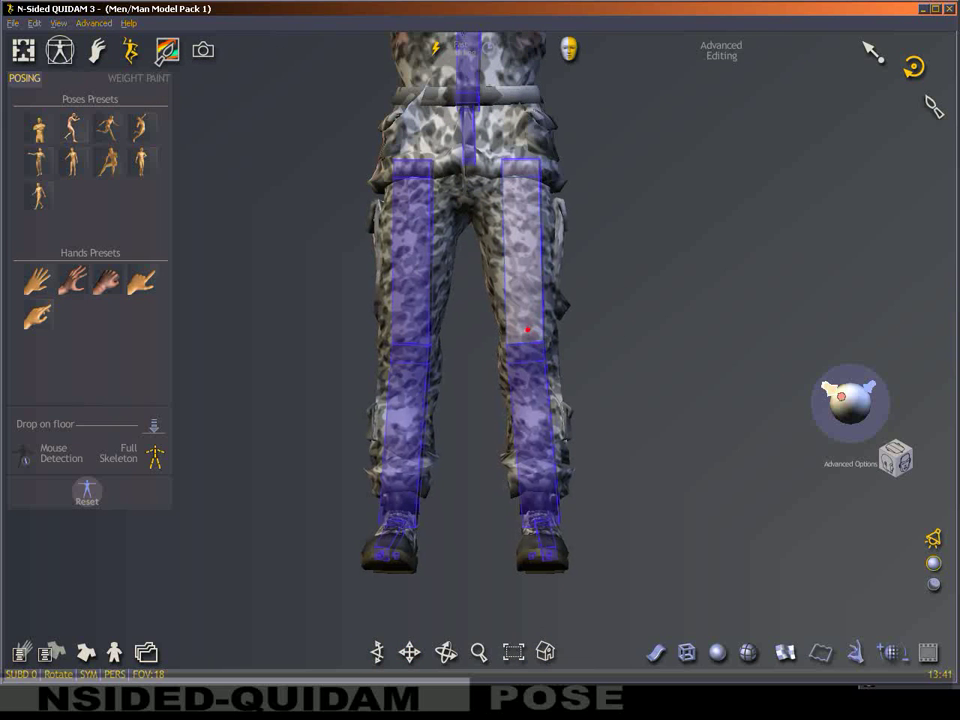
# Straighten both lower legs inward so they hang vertically under the body.
pyautogui.moveTo(535, 393); pyautogui.dragTo(515, 395)
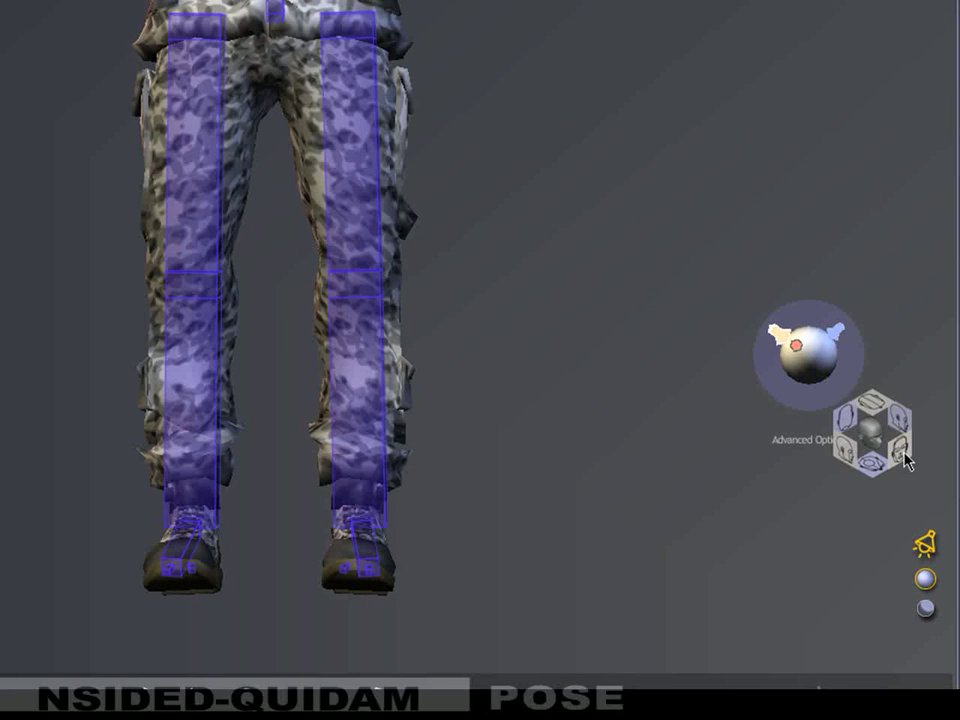
pyautogui.click(905, 460)
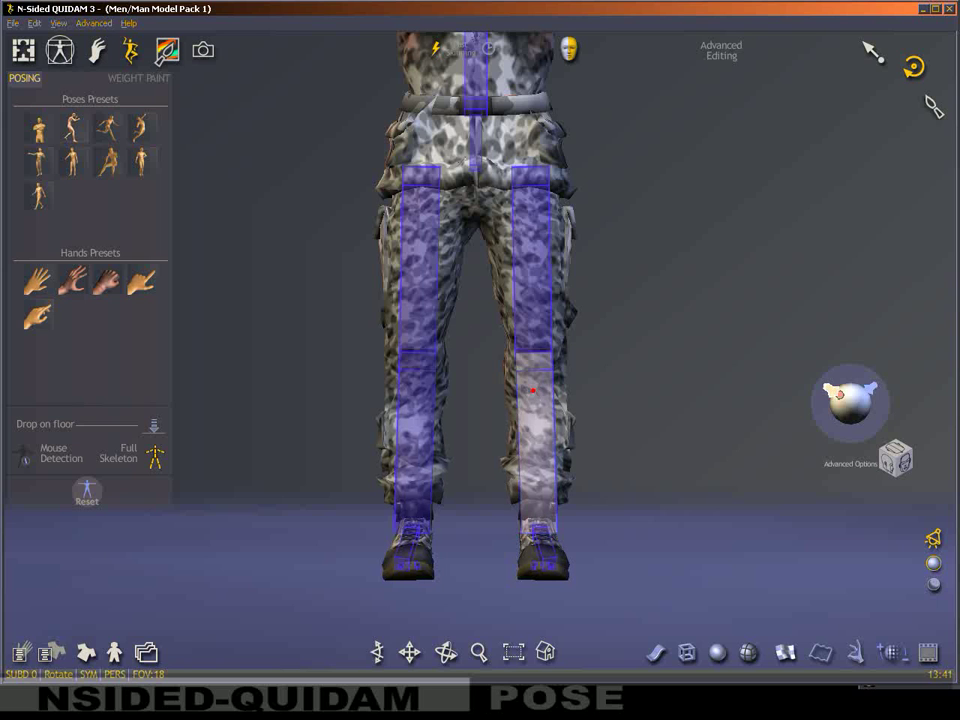
pyautogui.moveTo(533, 390); pyautogui.dragTo(528, 392)
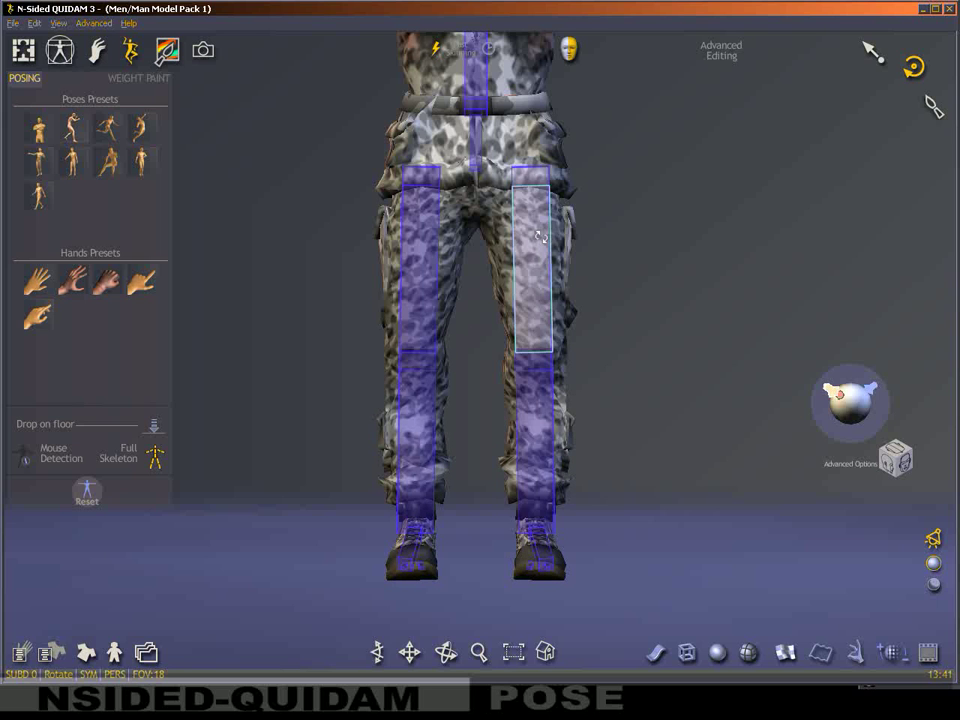
pyautogui.moveTo(604, 199); pyautogui.dragTo(613, 242)
pyautogui.moveTo(684, 320)
pyautogui.mouseDown()
pyautogui.moveTo(615, 312)
pyautogui.moveTo(570, 320)
pyautogui.mouseUp()
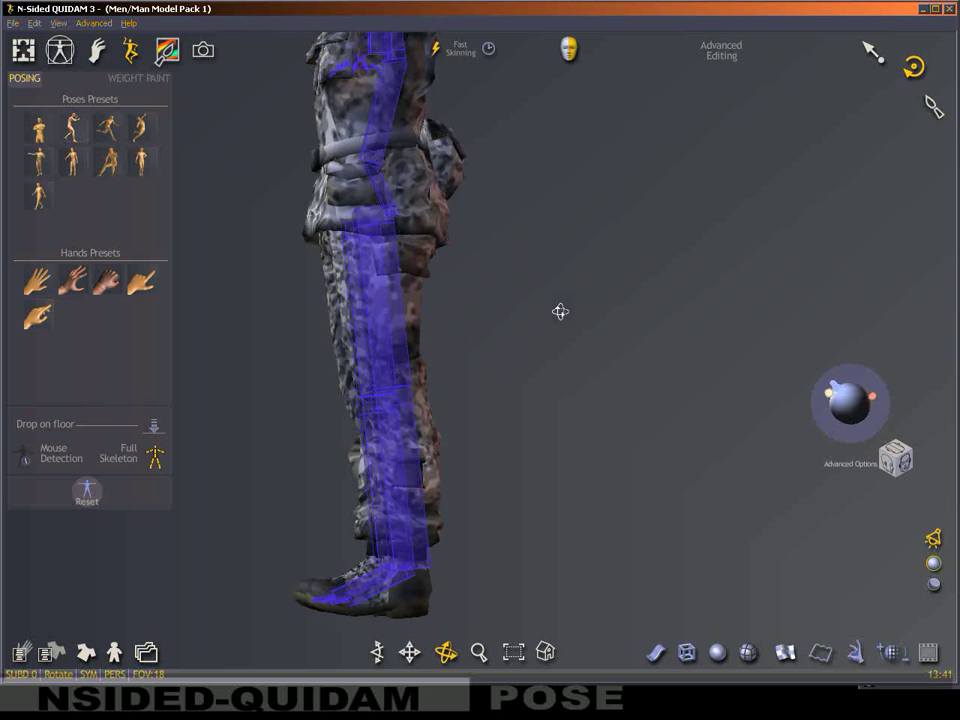
pyautogui.click(918, 456)
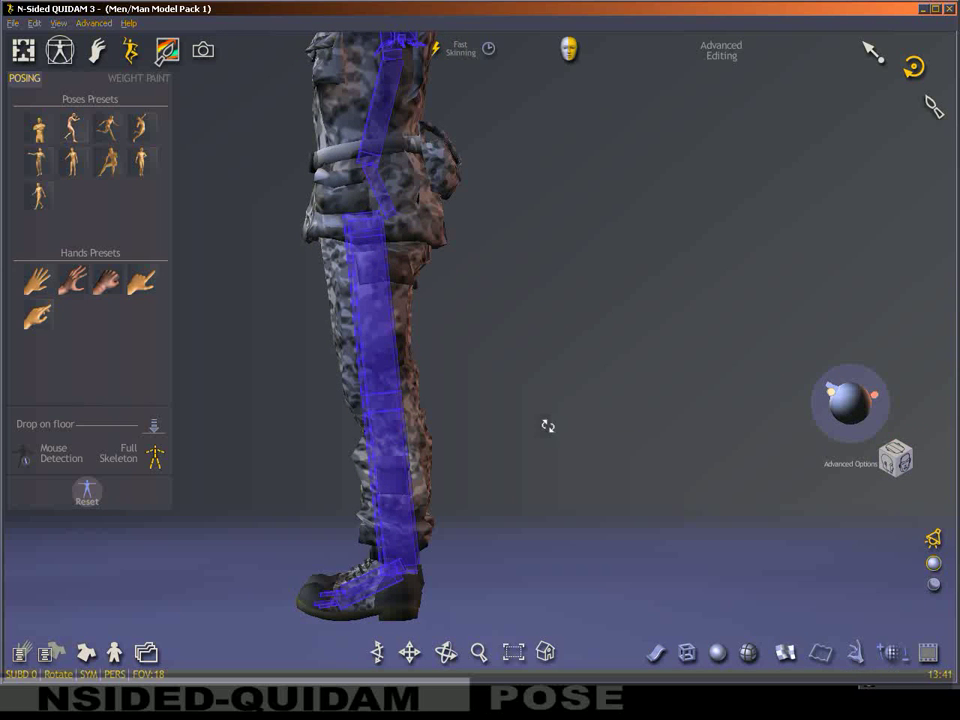
pyautogui.moveTo(386, 364); pyautogui.dragTo(386, 430)
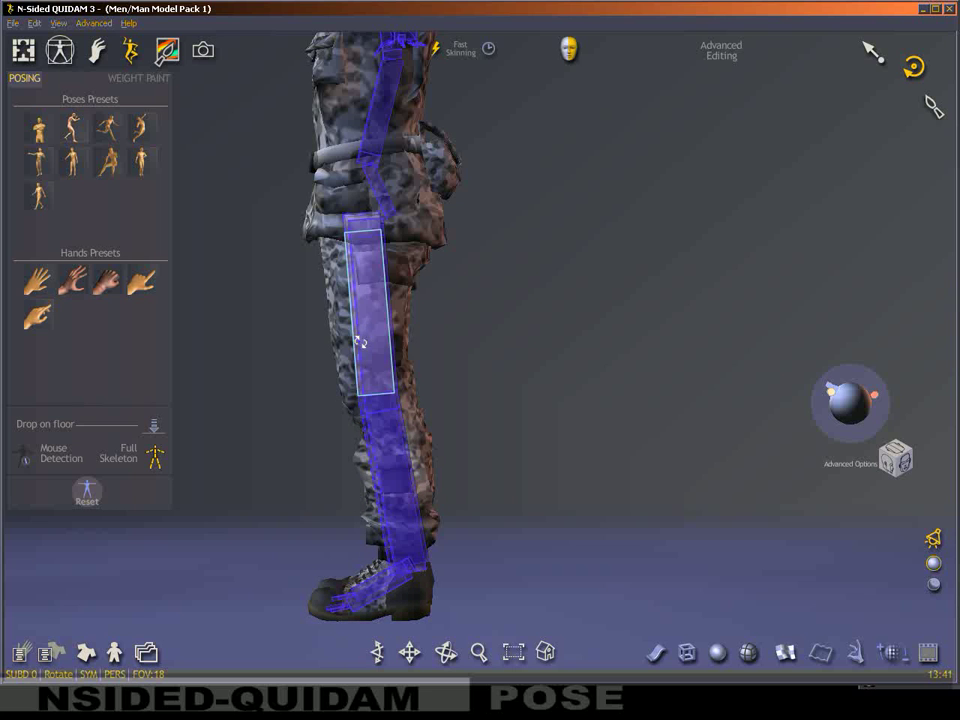
pyautogui.moveTo(504, 510)
pyautogui.mouseDown(button='middle')
pyautogui.moveTo(638, 508)
pyautogui.moveTo(611, 488)
pyautogui.moveTo(627, 413)
pyautogui.moveTo(553, 456)
pyautogui.moveTo(476, 467)
pyautogui.moveTo(583, 298)
pyautogui.moveTo(643, 345)
pyautogui.moveTo(435, 375)
pyautogui.moveTo(465, 388)
pyautogui.moveTo(426, 350)
pyautogui.moveTo(474, 456)
pyautogui.mouseUp(button='middle')
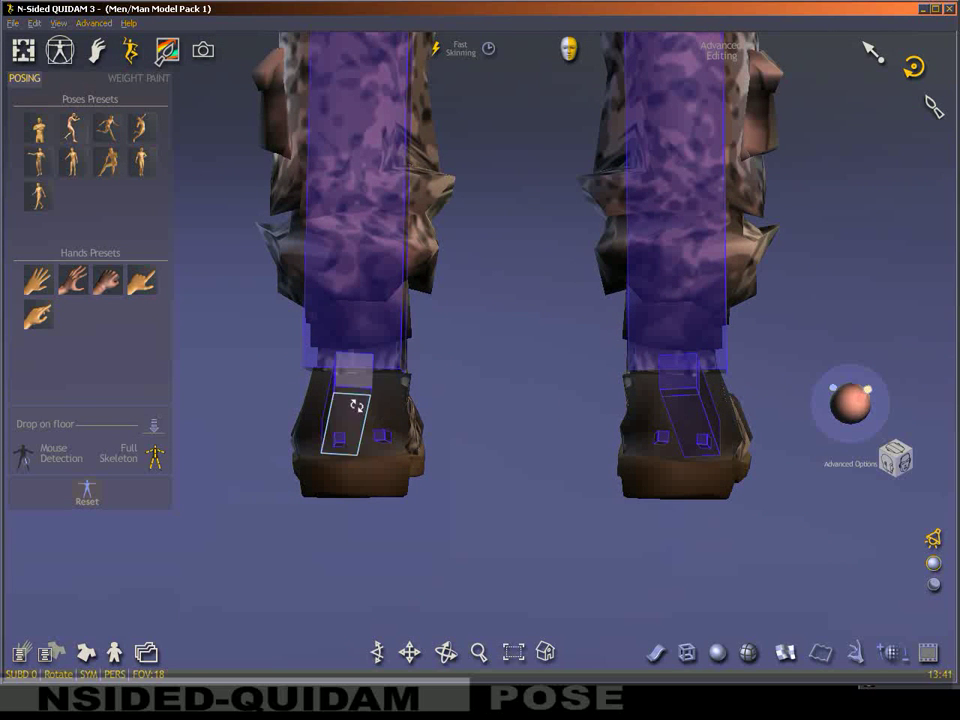
# Select the left foot and toe bones, checking the boots from several angles.
pyautogui.click(355, 390)
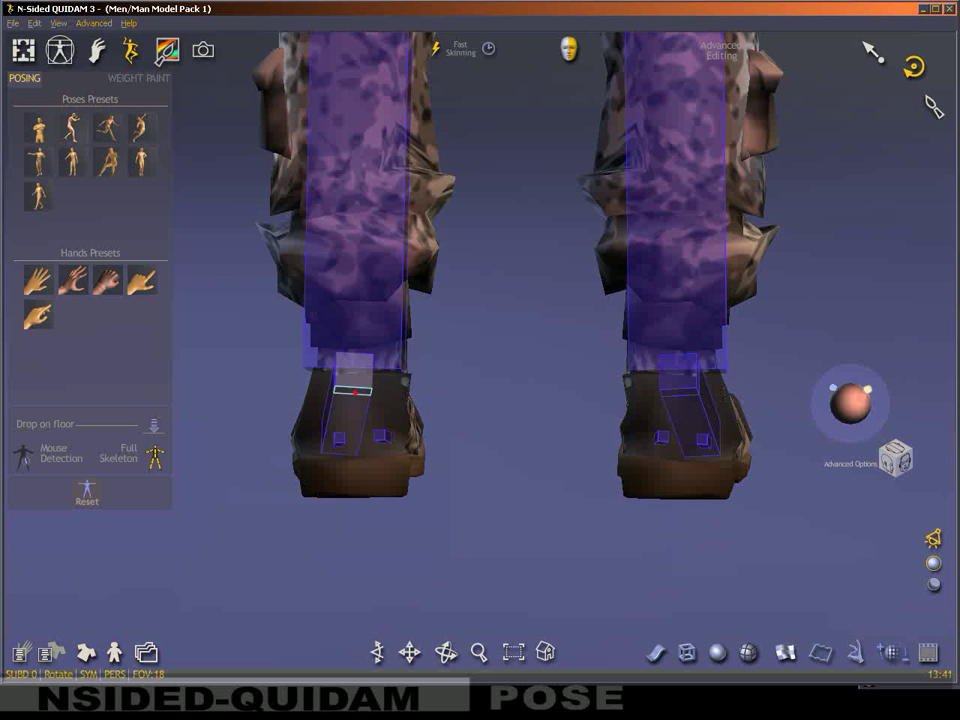
pyautogui.moveTo(390, 418)
pyautogui.mouseDown()
pyautogui.moveTo(570, 463)
pyautogui.moveTo(660, 437)
pyautogui.mouseUp()
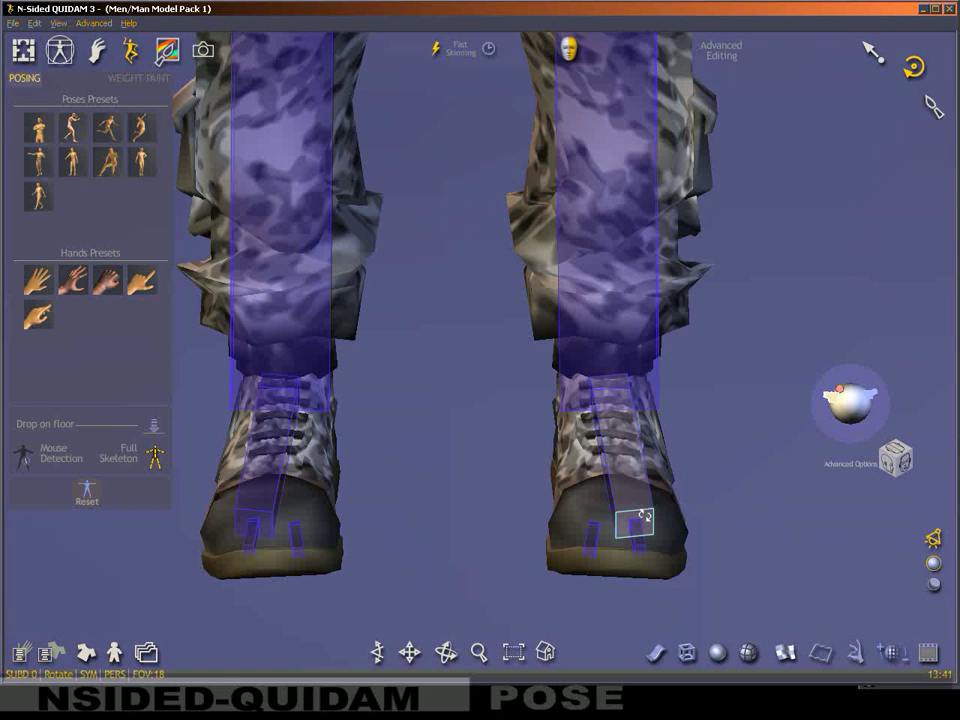
pyautogui.moveTo(655, 450)
pyautogui.mouseDown()
pyautogui.moveTo(666, 476)
pyautogui.moveTo(574, 456)
pyautogui.moveTo(495, 399)
pyautogui.moveTo(474, 415)
pyautogui.mouseUp()
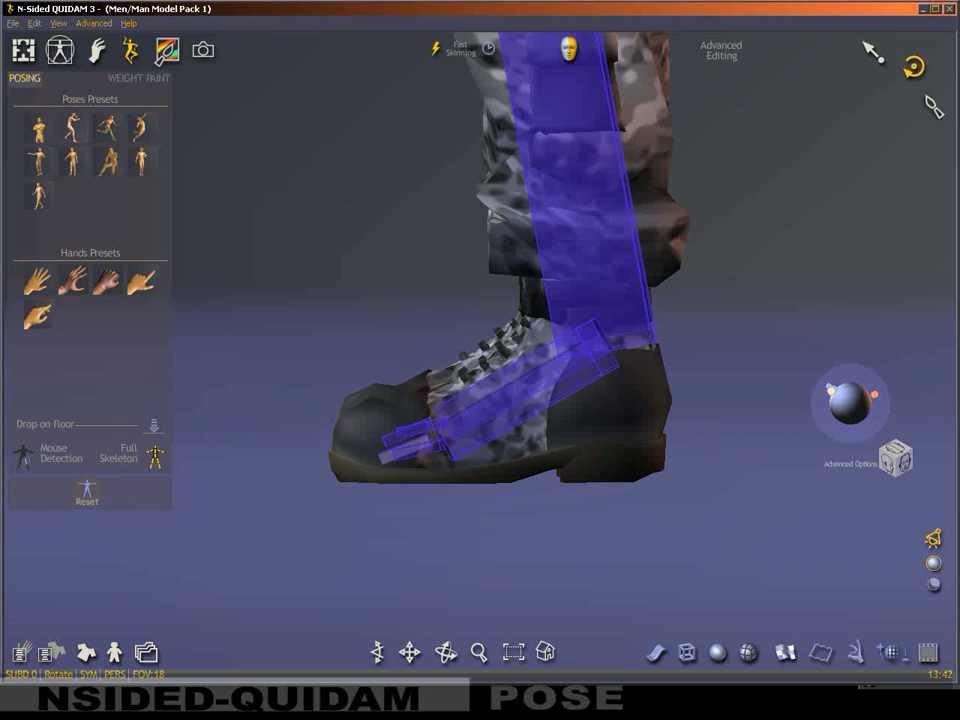
pyautogui.moveTo(589, 452)
pyautogui.mouseDown()
pyautogui.moveTo(606, 469)
pyautogui.moveTo(466, 480)
pyautogui.mouseUp()
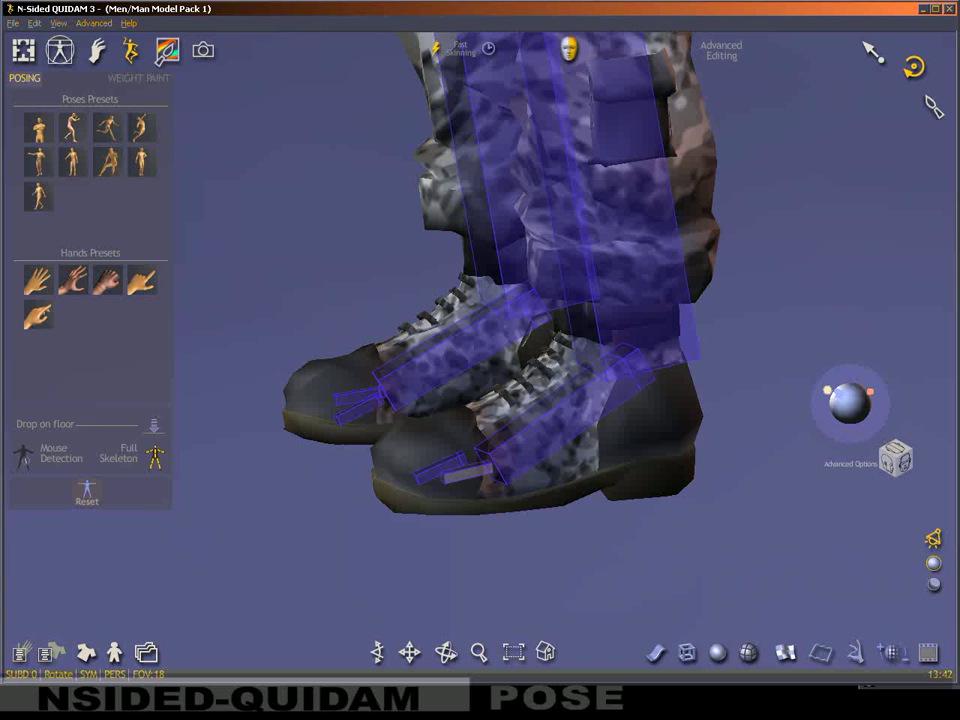
pyautogui.click(447, 470)
pyautogui.moveTo(450, 467)
pyautogui.mouseDown()
pyautogui.moveTo(541, 510)
pyautogui.moveTo(516, 516)
pyautogui.mouseUp()
pyautogui.click(470, 487)
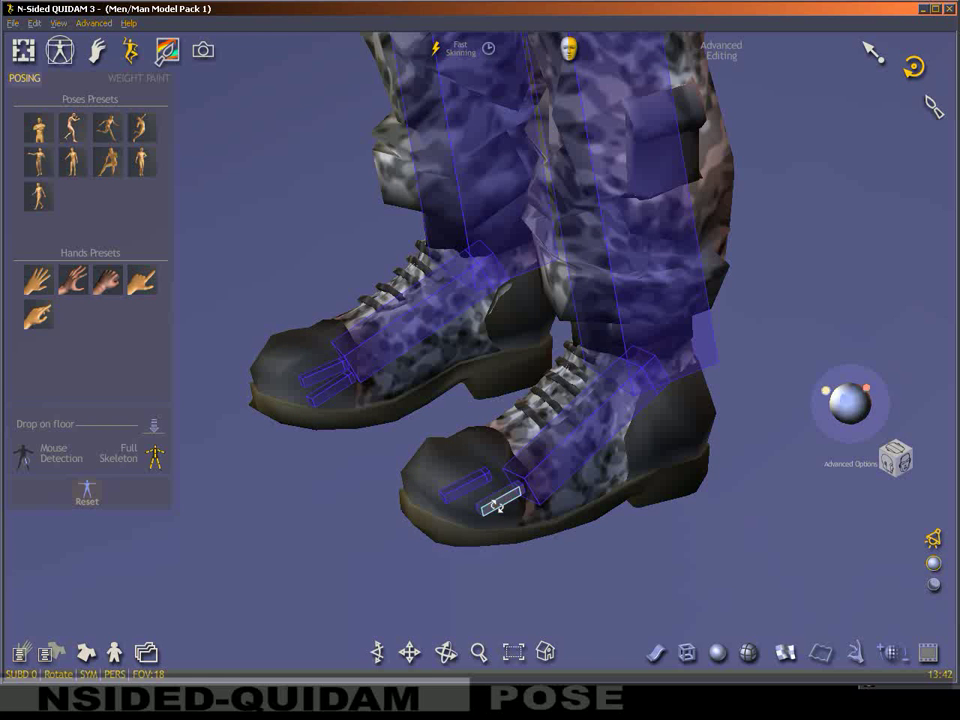
pyautogui.moveTo(342, 360)
pyautogui.mouseDown()
pyautogui.moveTo(643, 386)
pyautogui.moveTo(465, 366)
pyautogui.moveTo(491, 371)
pyautogui.moveTo(215, 440)
pyautogui.mouseUp()
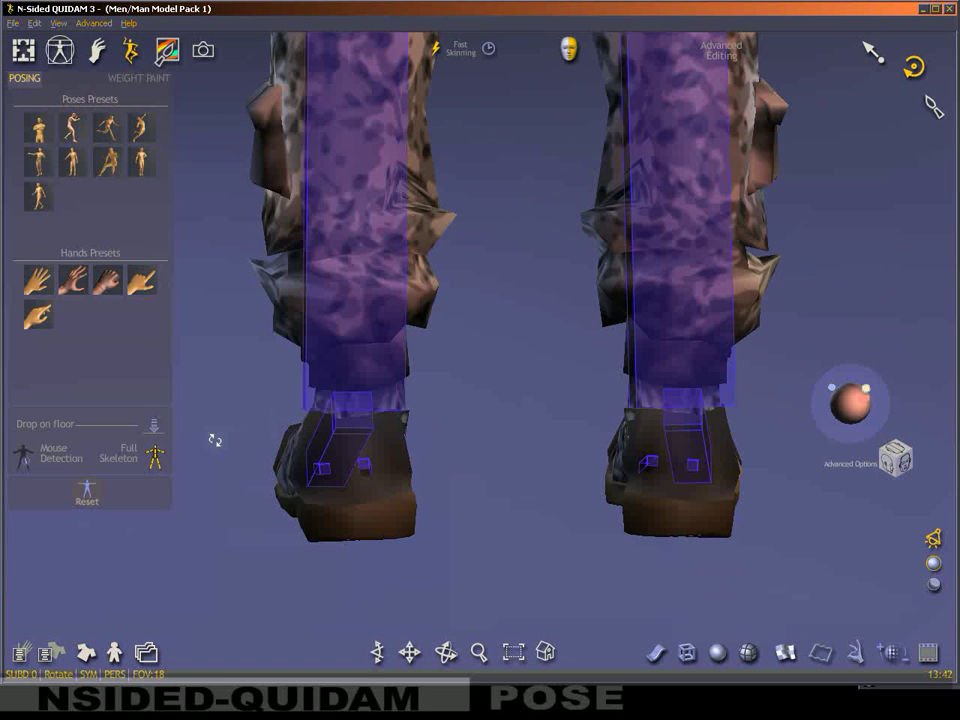
# Drop the figure onto the floor and tilt the foot so the toe points down.
pyautogui.click(157, 430)
pyautogui.moveTo(450, 420)
pyautogui.mouseDown()
pyautogui.moveTo(544, 416)
pyautogui.moveTo(572, 394)
pyautogui.moveTo(641, 388)
pyautogui.moveTo(649, 405)
pyautogui.mouseUp()
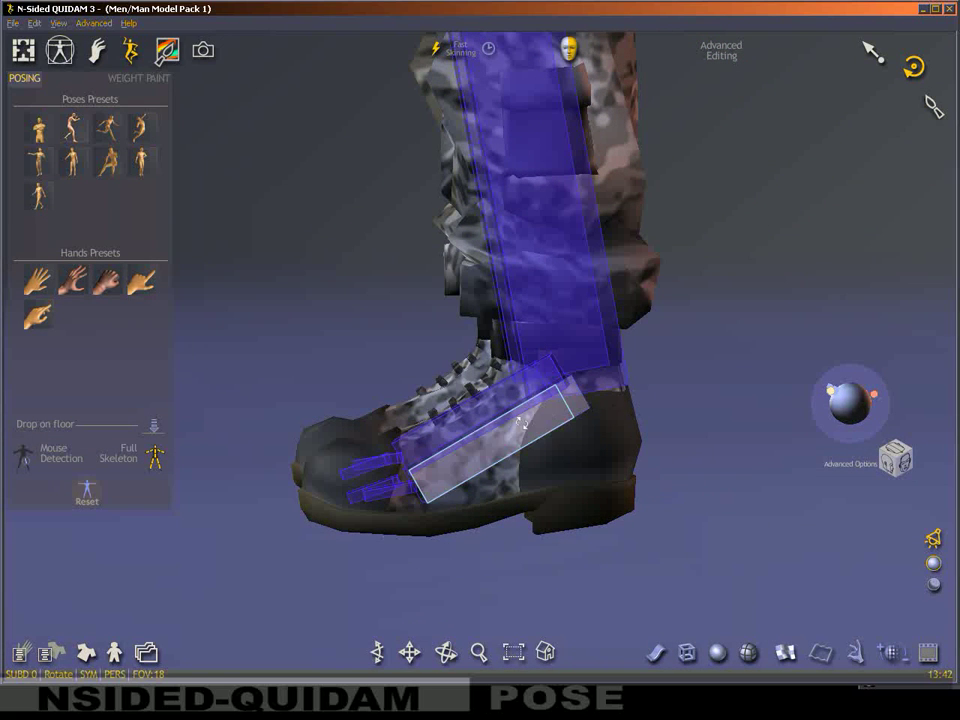
pyautogui.moveTo(490, 435); pyautogui.dragTo(397, 469)
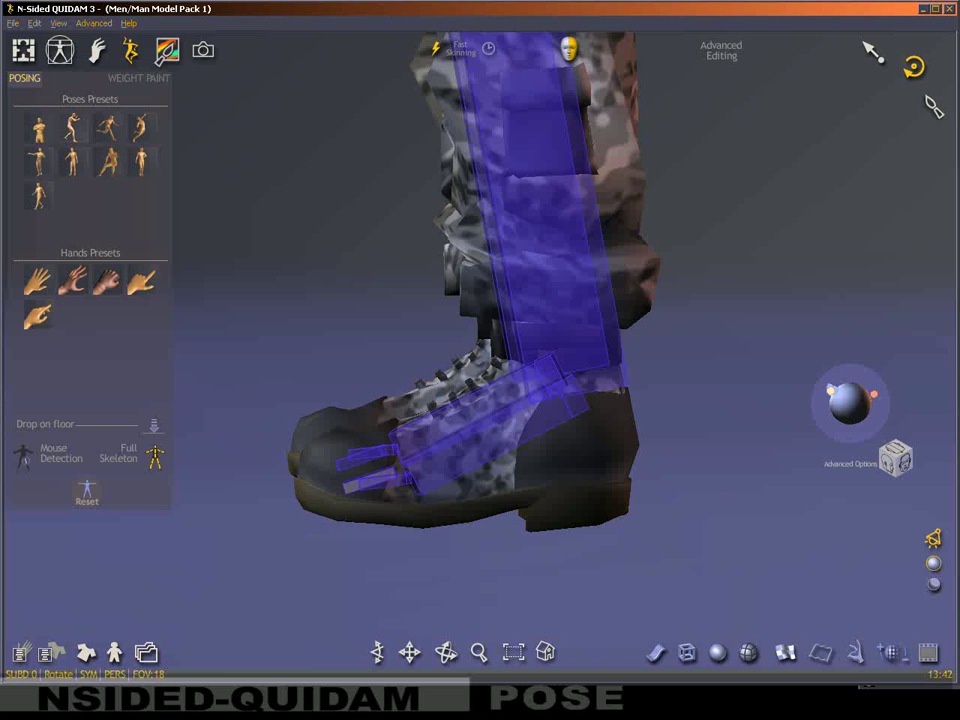
pyautogui.click(154, 428)
pyautogui.moveTo(400, 460)
pyautogui.mouseDown()
pyautogui.moveTo(540, 473)
pyautogui.moveTo(438, 505)
pyautogui.moveTo(456, 510)
pyautogui.moveTo(596, 469)
pyautogui.moveTo(626, 227)
pyautogui.moveTo(567, 383)
pyautogui.moveTo(589, 221)
pyautogui.moveTo(613, 161)
pyautogui.moveTo(557, 324)
pyautogui.moveTo(546, 478)
pyautogui.moveTo(564, 384)
pyautogui.moveTo(589, 381)
pyautogui.moveTo(607, 335)
pyautogui.moveTo(574, 354)
pyautogui.mouseUp()
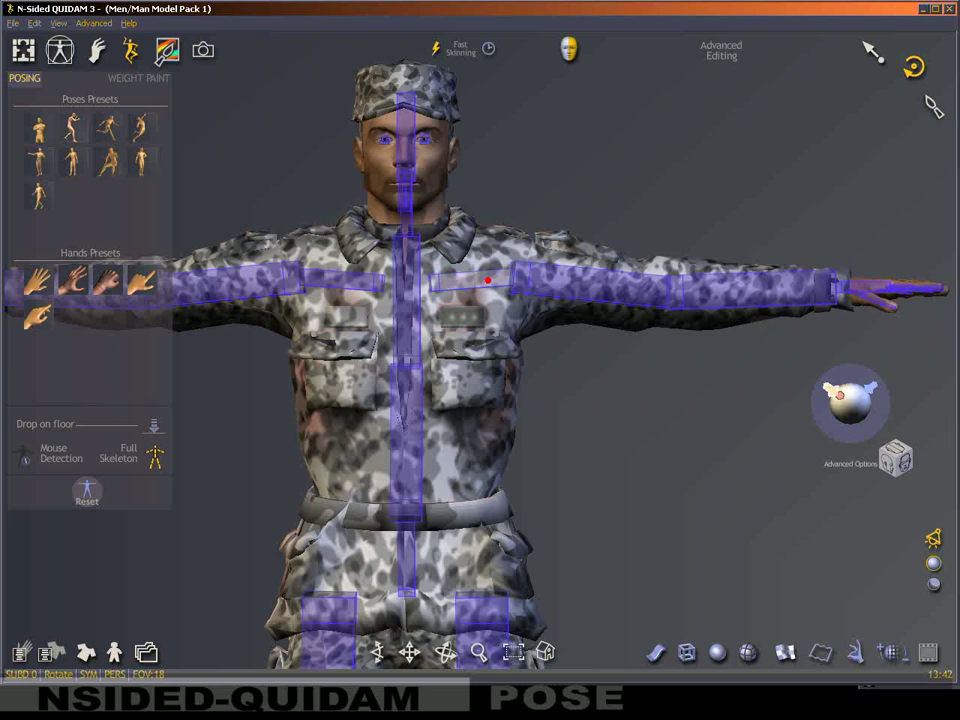
# Lower the arms at the shoulders and check the pose from a side view.
pyautogui.moveTo(487, 280)
pyautogui.mouseDown()
pyautogui.moveTo(548, 292)
pyautogui.moveTo(554, 329)
pyautogui.moveTo(529, 343)
pyautogui.moveTo(566, 296)
pyautogui.mouseUp()
pyautogui.moveTo(566, 296)
pyautogui.mouseDown(button='middle')
pyautogui.moveTo(606, 221)
pyautogui.moveTo(549, 302)
pyautogui.moveTo(624, 317)
pyautogui.moveTo(662, 294)
pyautogui.mouseUp(button='middle')
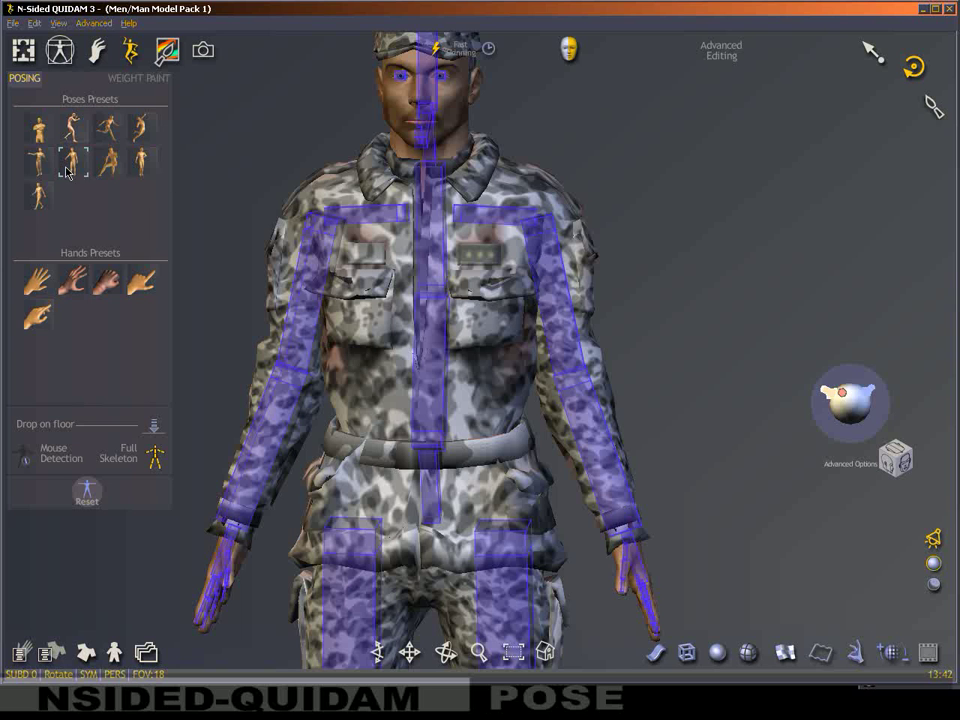
pyautogui.moveTo(521, 339)
pyautogui.mouseDown(button='middle')
pyautogui.moveTo(577, 301)
pyautogui.moveTo(514, 315)
pyautogui.moveTo(626, 397)
pyautogui.mouseUp(button='middle')
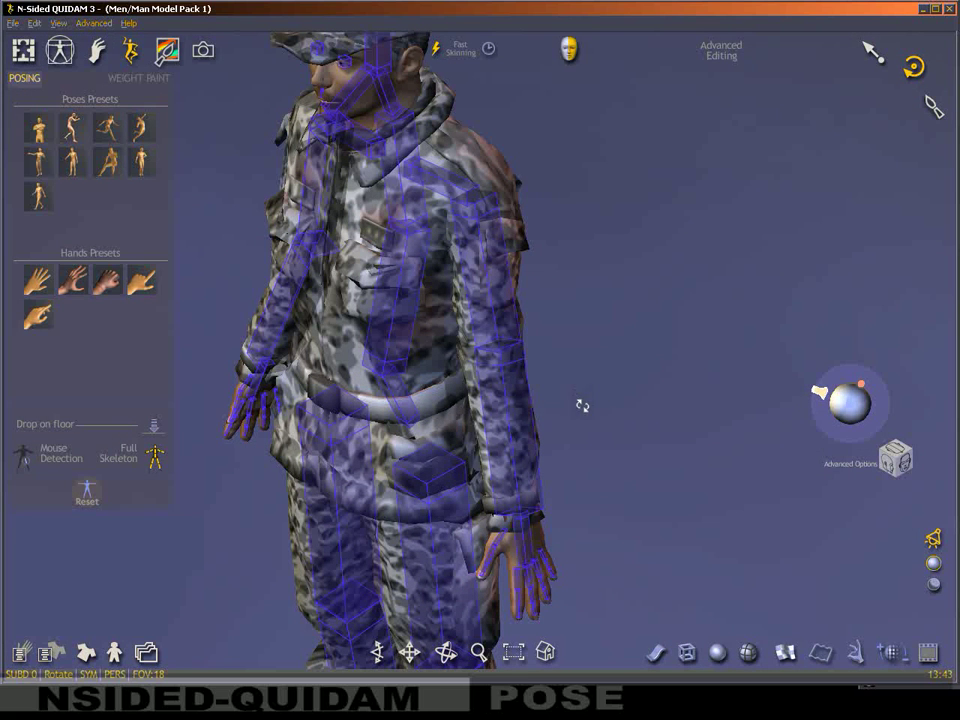
pyautogui.moveTo(593, 406); pyautogui.dragTo(581, 398, button='middle')
pyautogui.moveTo(449, 268)
pyautogui.mouseDown(button='middle')
pyautogui.moveTo(626, 332)
pyautogui.moveTo(526, 337)
pyautogui.moveTo(649, 311)
pyautogui.mouseUp(button='middle')
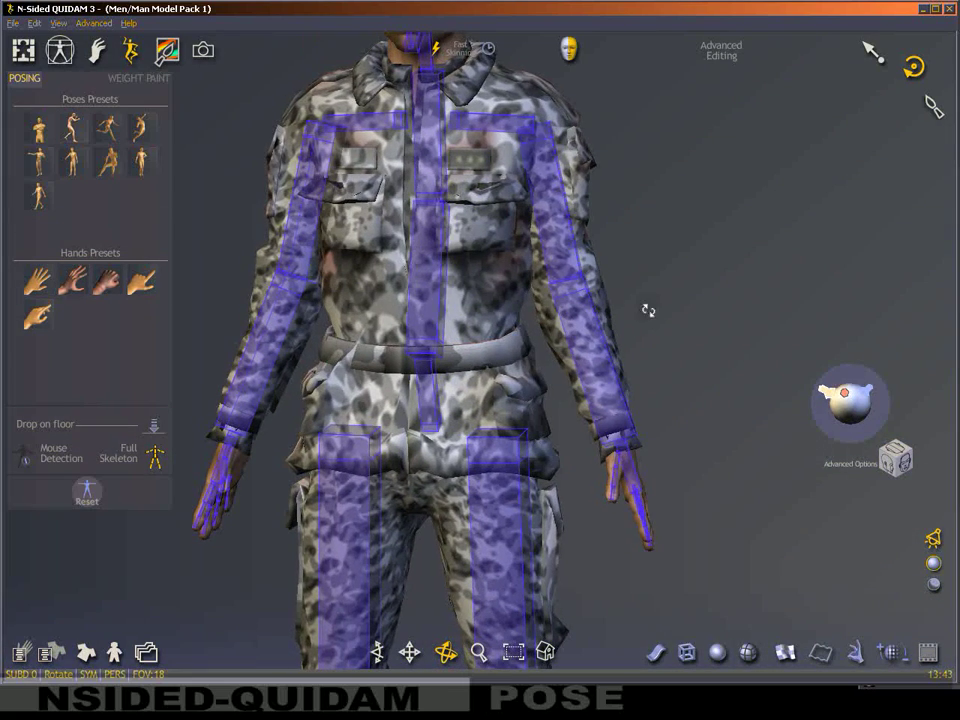
pyautogui.moveTo(586, 323); pyautogui.dragTo(665, 350, button='middle')
# Rotate the upper arm and forearm so the arm hangs beside the torso.
pyautogui.moveTo(610, 330)
pyautogui.mouseDown()
pyautogui.moveTo(585, 332)
pyautogui.moveTo(566, 240)
pyautogui.mouseUp()
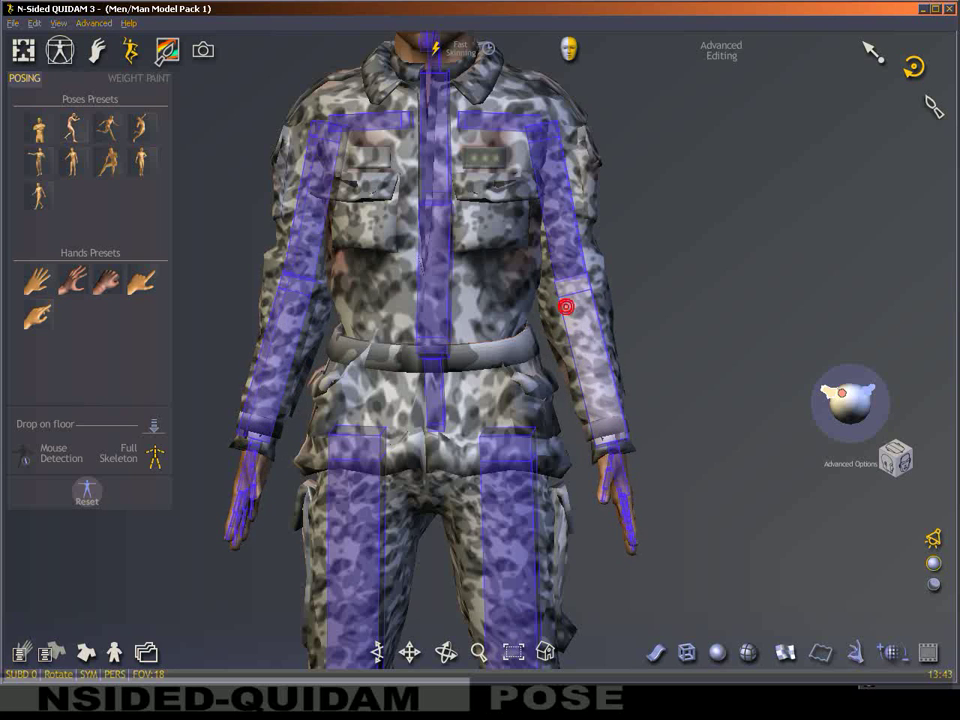
pyautogui.moveTo(566, 300)
pyautogui.mouseDown(button='middle')
pyautogui.moveTo(628, 262)
pyautogui.moveTo(529, 257)
pyautogui.mouseUp(button='middle')
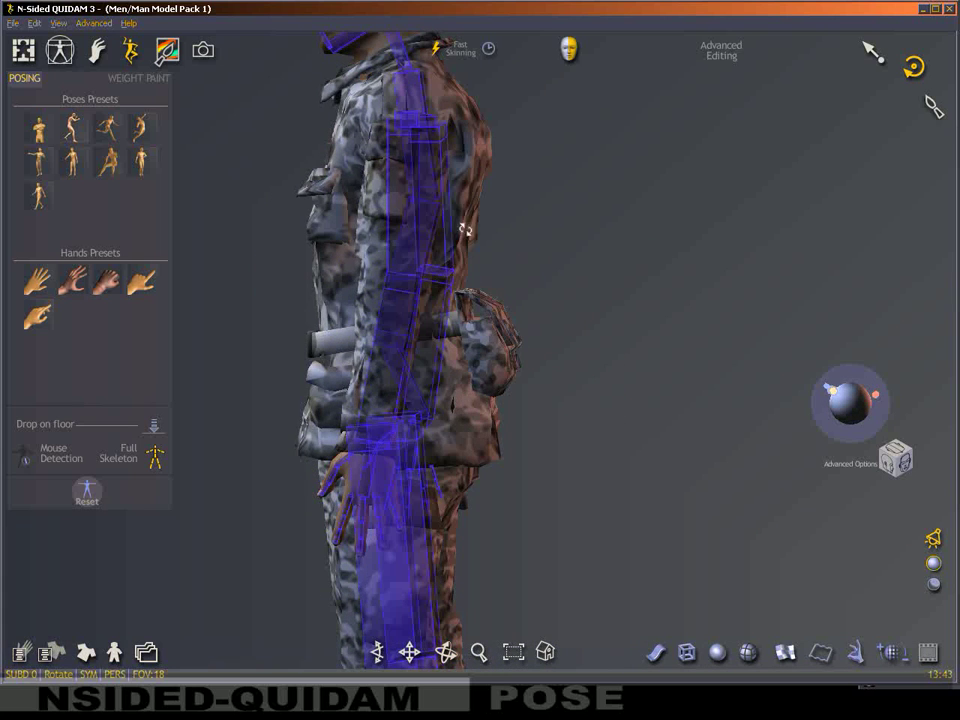
pyautogui.moveTo(424, 204); pyautogui.dragTo(424, 203)
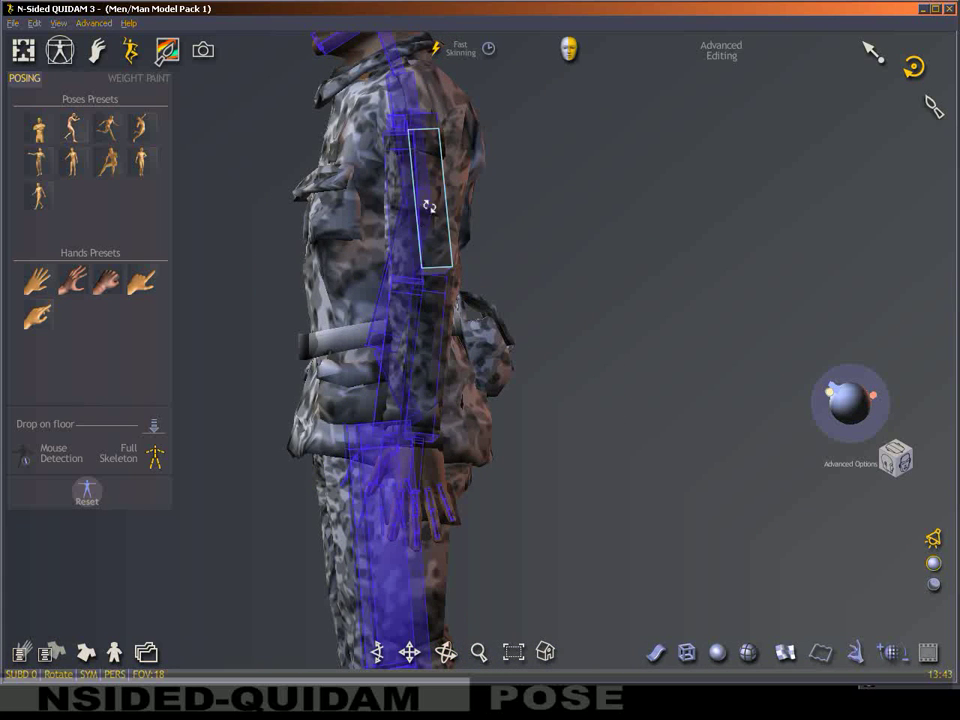
pyautogui.moveTo(431, 320); pyautogui.dragTo(414, 326)
pyautogui.moveTo(414, 326)
pyautogui.mouseDown(button='middle')
pyautogui.moveTo(664, 320)
pyautogui.moveTo(684, 349)
pyautogui.mouseUp(button='middle')
pyautogui.moveTo(613, 372)
pyautogui.mouseDown()
pyautogui.moveTo(653, 455)
pyautogui.moveTo(611, 272)
pyautogui.moveTo(649, 381)
pyautogui.moveTo(579, 317)
pyautogui.moveTo(675, 340)
pyautogui.moveTo(613, 343)
pyautogui.moveTo(660, 339)
pyautogui.mouseUp()
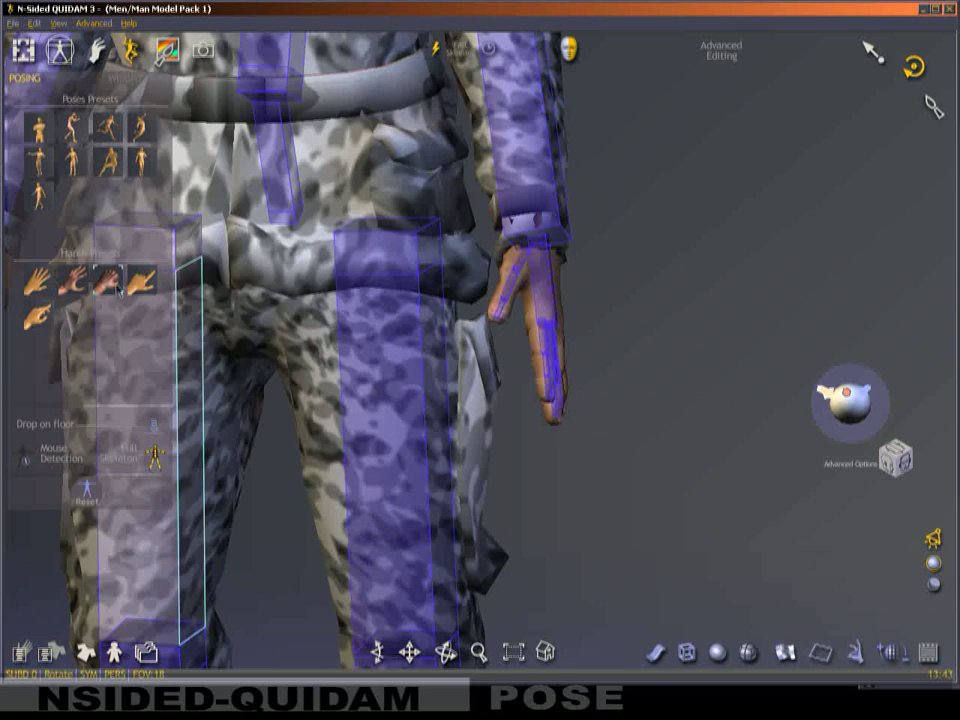
# Apply the third Hands Preset for a relaxed, half-closed finger curl.
pyautogui.click(107, 284)
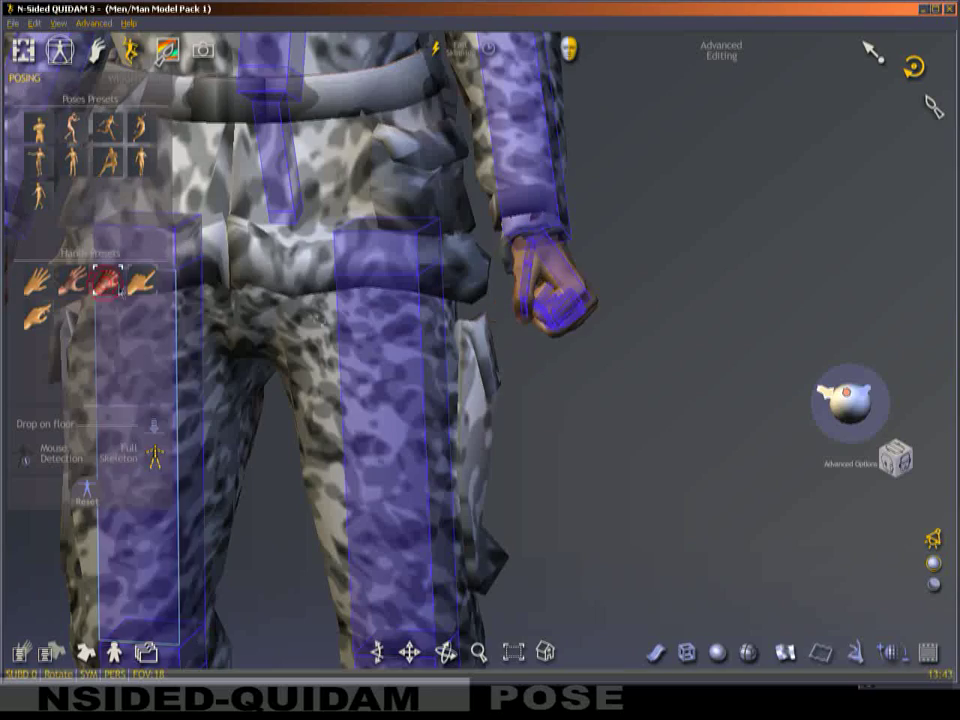
pyautogui.moveTo(640, 379)
pyautogui.mouseDown()
pyautogui.moveTo(694, 375)
pyautogui.moveTo(640, 374)
pyautogui.moveTo(630, 362)
pyautogui.moveTo(594, 441)
pyautogui.moveTo(615, 347)
pyautogui.moveTo(716, 392)
pyautogui.moveTo(574, 399)
pyautogui.moveTo(686, 407)
pyautogui.moveTo(411, 360)
pyautogui.mouseUp()
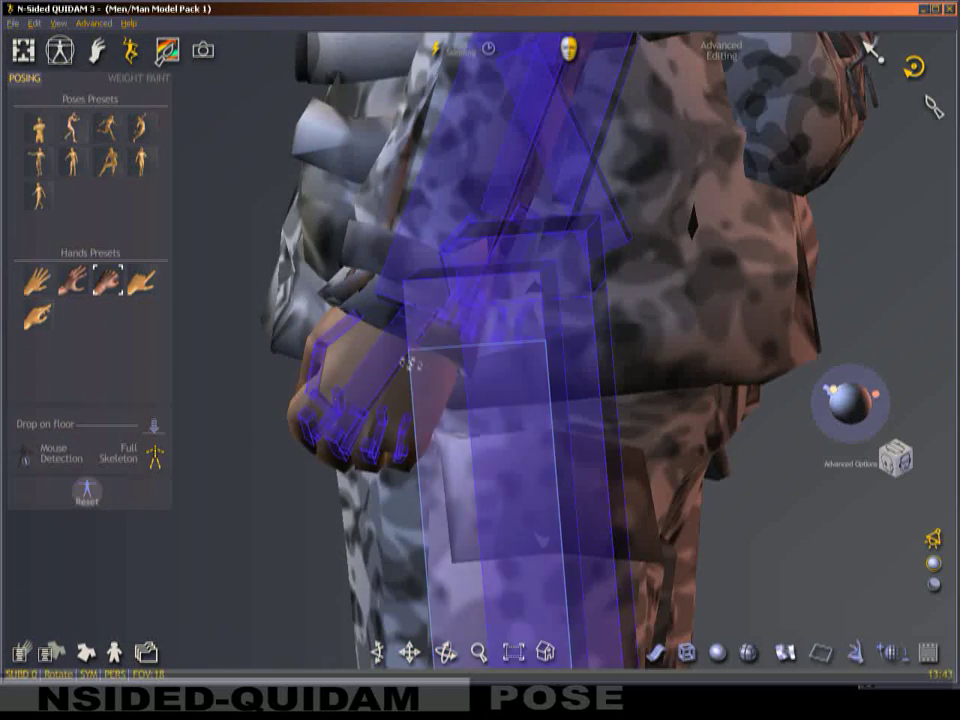
pyautogui.moveTo(489, 401)
pyautogui.mouseDown()
pyautogui.moveTo(727, 401)
pyautogui.moveTo(514, 375)
pyautogui.moveTo(640, 405)
pyautogui.moveTo(663, 436)
pyautogui.moveTo(648, 455)
pyautogui.moveTo(750, 428)
pyautogui.moveTo(420, 422)
pyautogui.mouseUp()
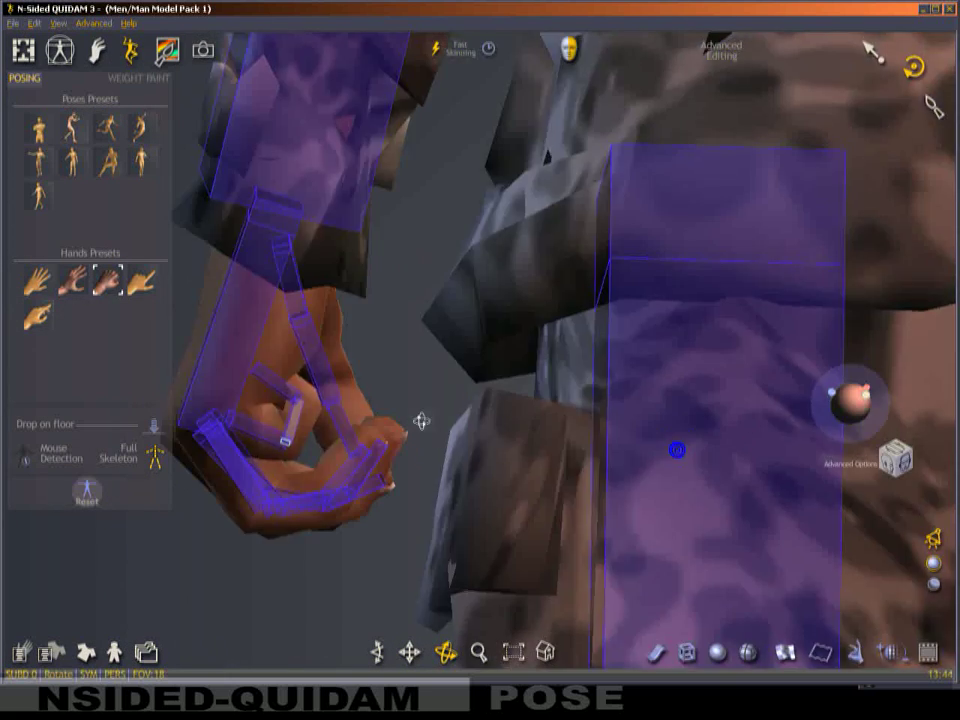
pyautogui.moveTo(362, 465); pyautogui.dragTo(390, 460)
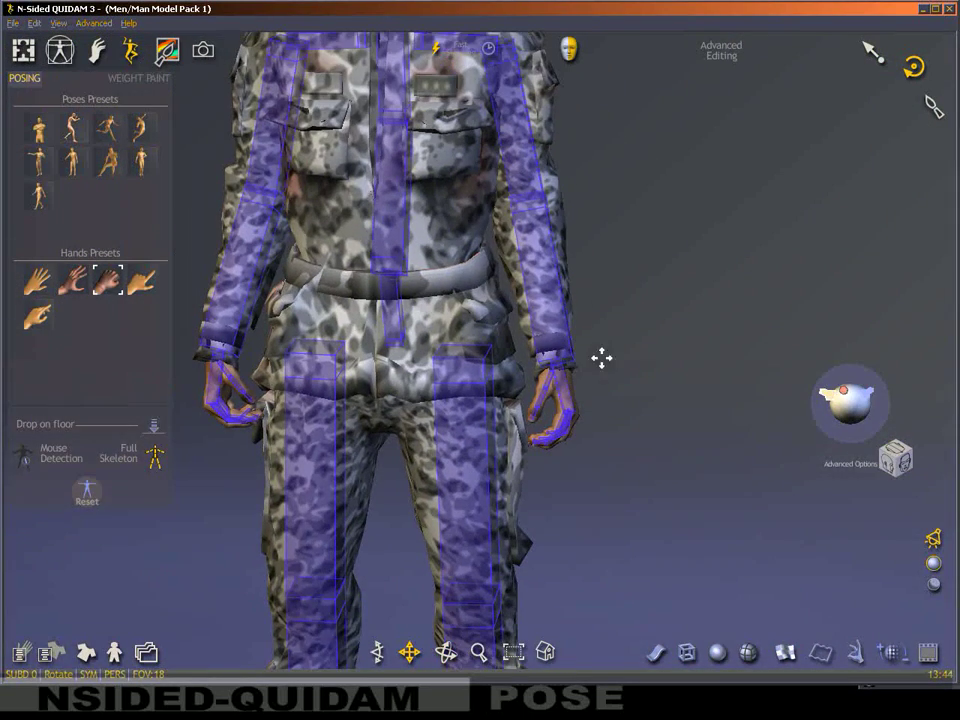
# Enable Mouse Detection to hide the skeleton overlay and check the right hand.
pyautogui.click(25, 455)
pyautogui.moveTo(771, 353)
pyautogui.mouseDown()
pyautogui.moveTo(668, 336)
pyautogui.moveTo(717, 338)
pyautogui.mouseUp()
pyautogui.scroll(3, 717, 338)
pyautogui.scroll(3, 680, 360)
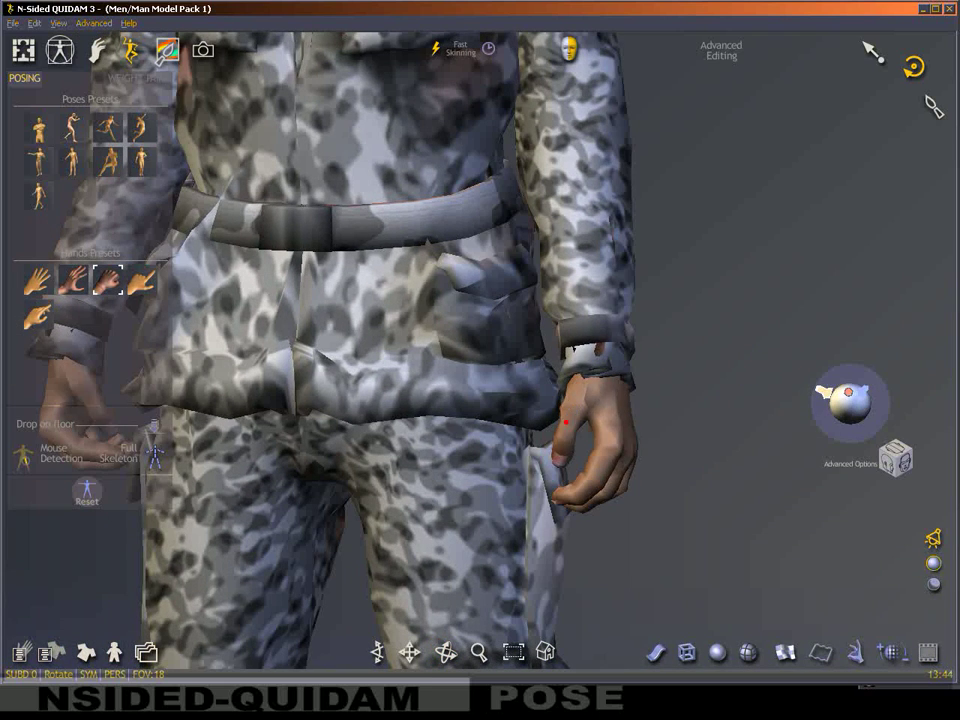
pyautogui.moveTo(562, 452)
pyautogui.mouseDown()
pyautogui.moveTo(516, 455)
pyautogui.moveTo(632, 440)
pyautogui.moveTo(602, 388)
pyautogui.mouseUp()
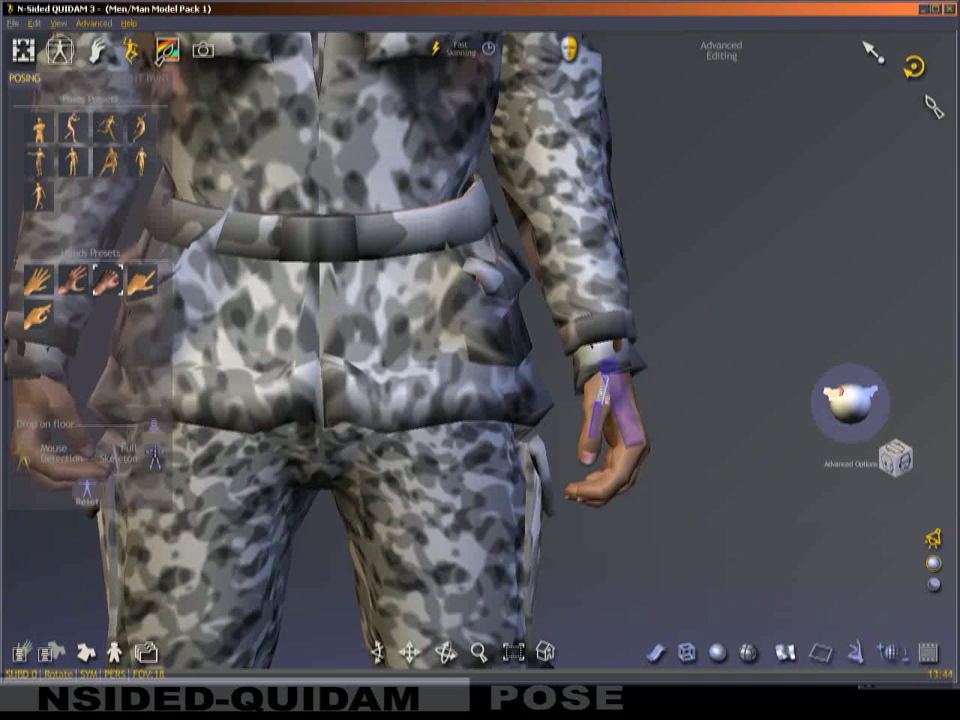
pyautogui.click(598, 402)
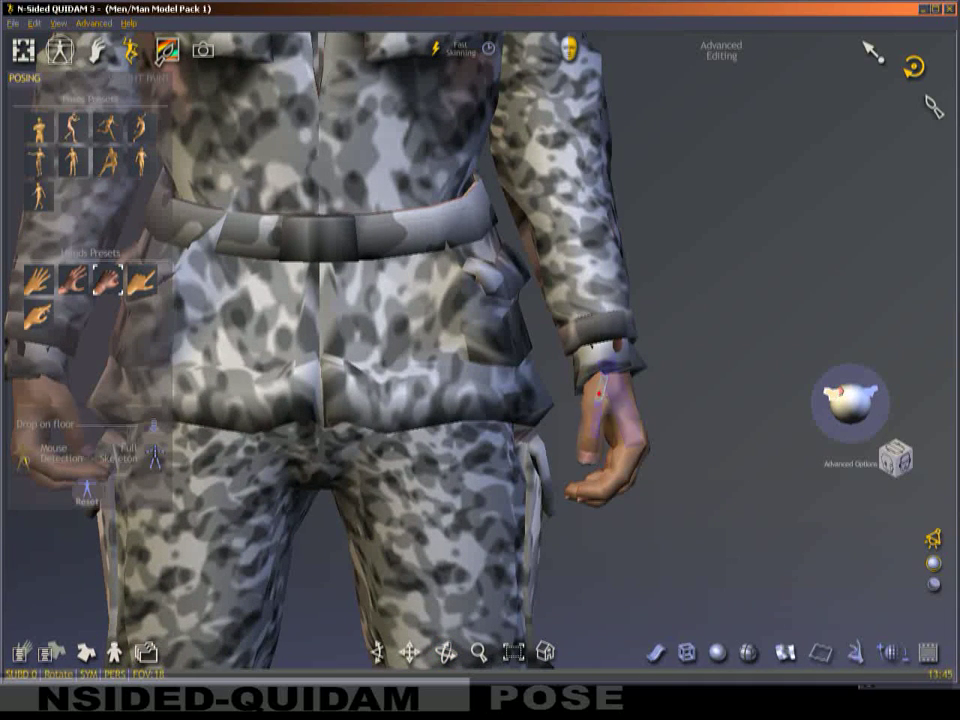
pyautogui.doubleClick(700, 421)
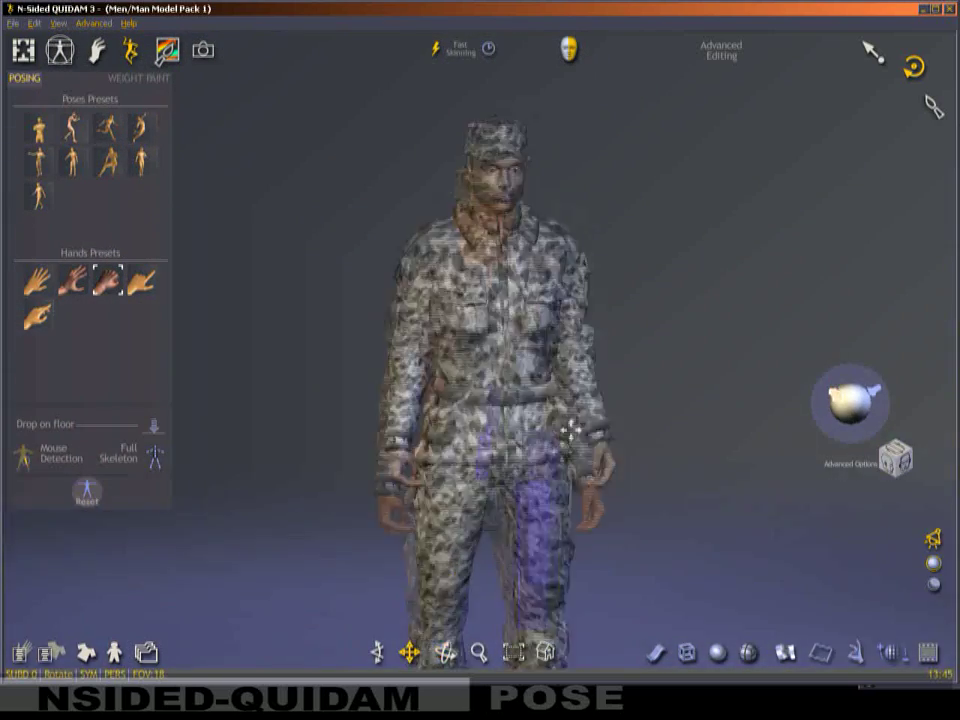
pyautogui.doubleClick(574, 429)
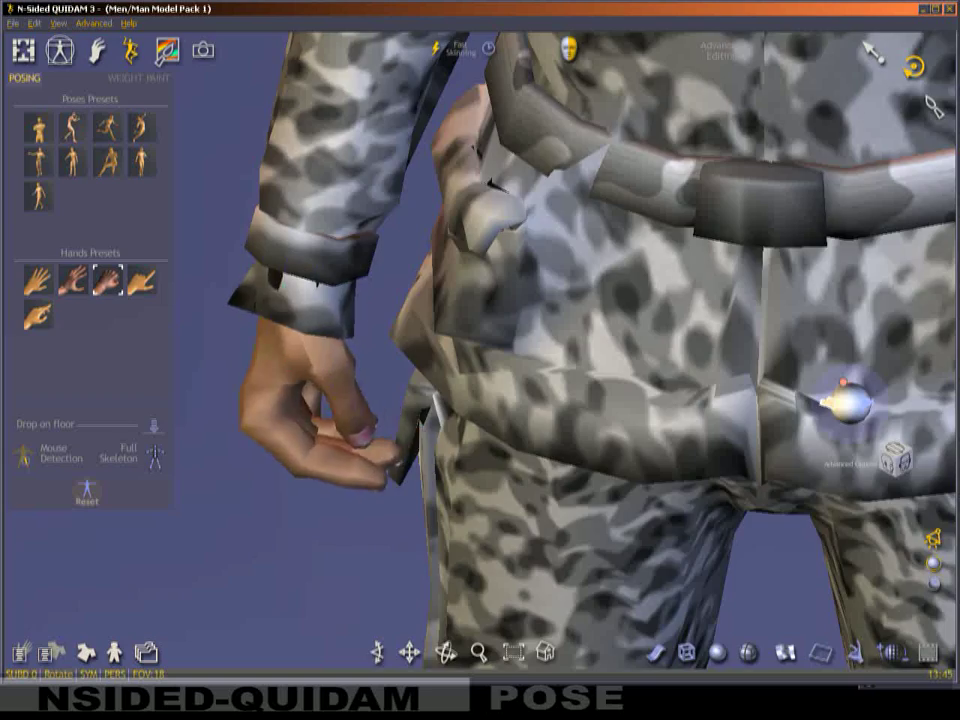
pyautogui.doubleClick(662, 400)
pyautogui.moveTo(662, 400)
pyautogui.mouseDown(button='middle')
pyautogui.moveTo(696, 424)
pyautogui.moveTo(452, 389)
pyautogui.mouseUp(button='middle')
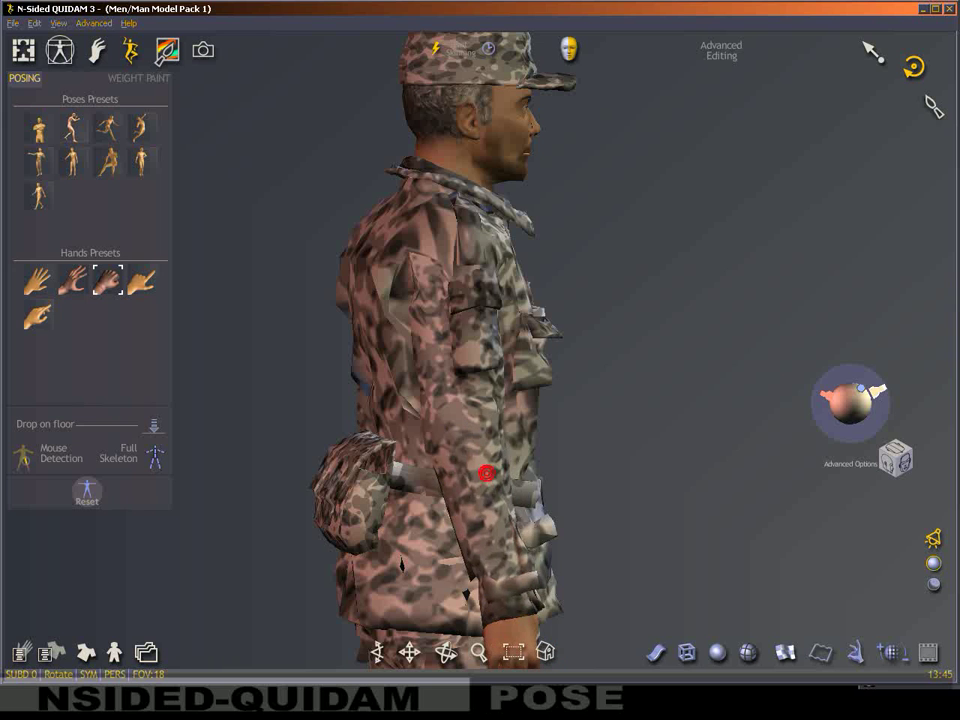
pyautogui.moveTo(608, 470)
pyautogui.mouseDown(button='middle')
pyautogui.moveTo(572, 305)
pyautogui.moveTo(562, 411)
pyautogui.mouseUp(button='middle')
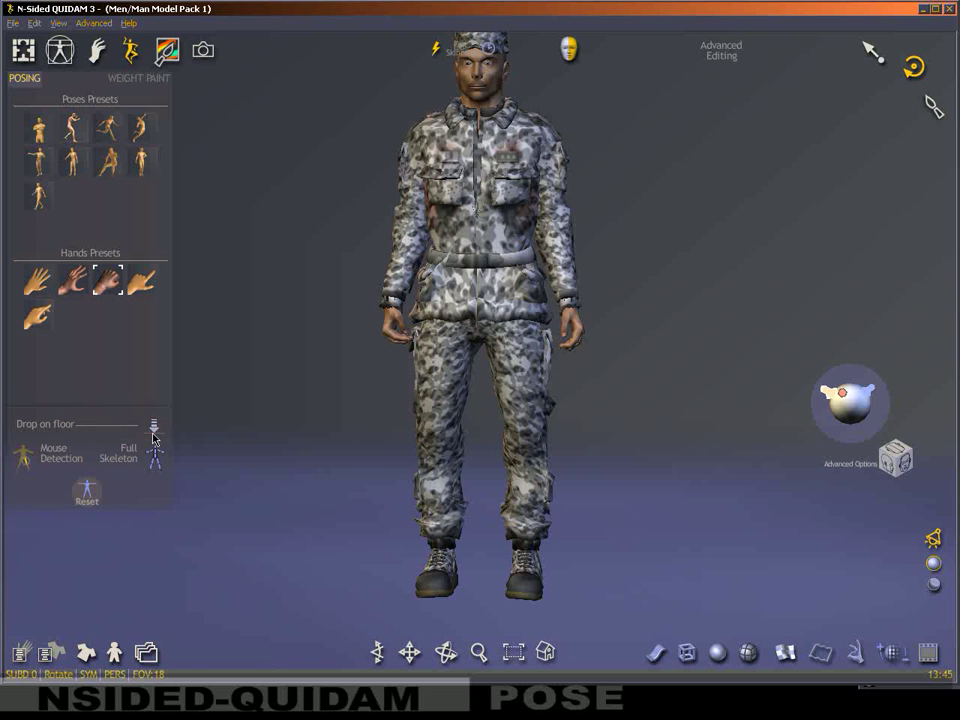
pyautogui.scroll(2, 617, 352)
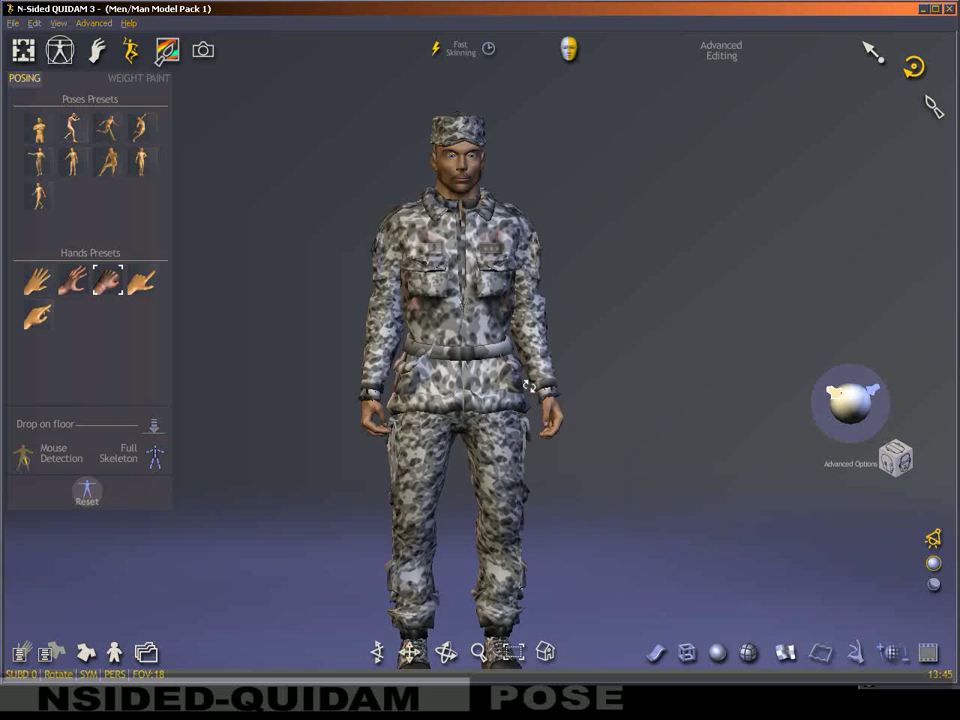
pyautogui.scroll(2, 617, 352)
pyautogui.moveTo(617, 352)
pyautogui.mouseDown(button='middle')
pyautogui.moveTo(696, 353)
pyautogui.moveTo(623, 353)
pyautogui.mouseUp(button='middle')
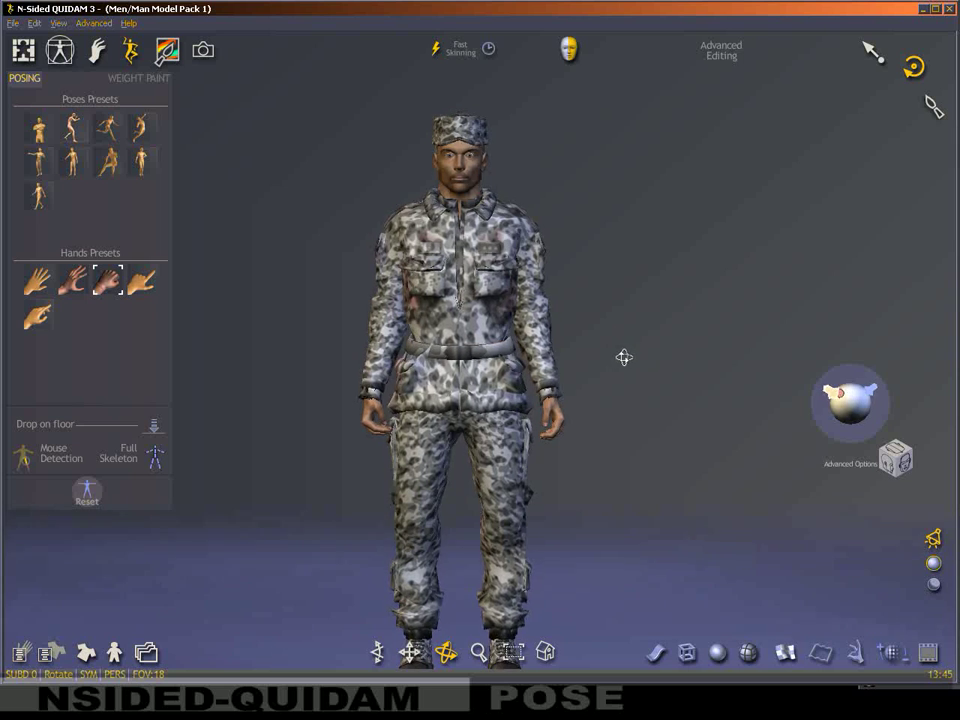
pyautogui.moveTo(588, 400); pyautogui.dragTo(552, 268, button='middle')
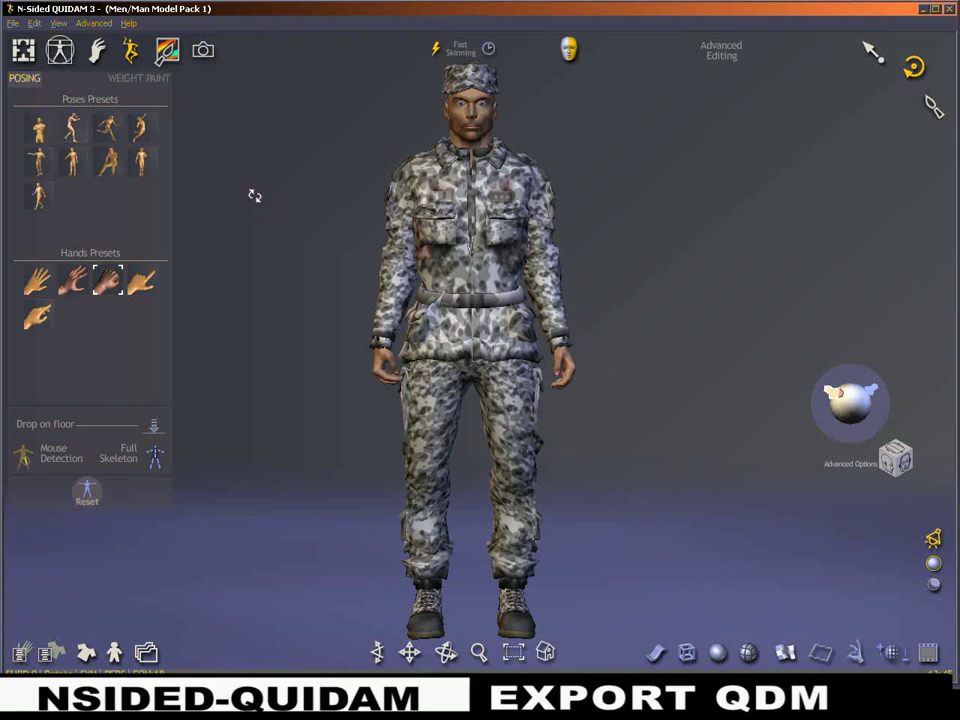
# Export the model as N-Sided Quidam Format (*.QDM) with file name soldier05.
pyautogui.click(12, 22)
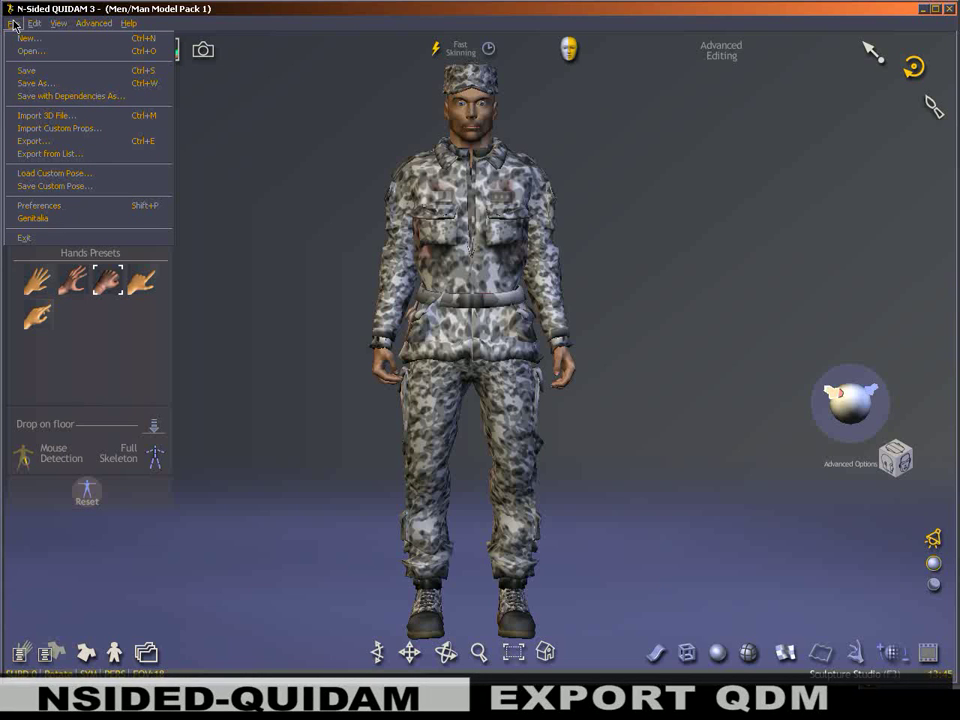
pyautogui.click(50, 141)
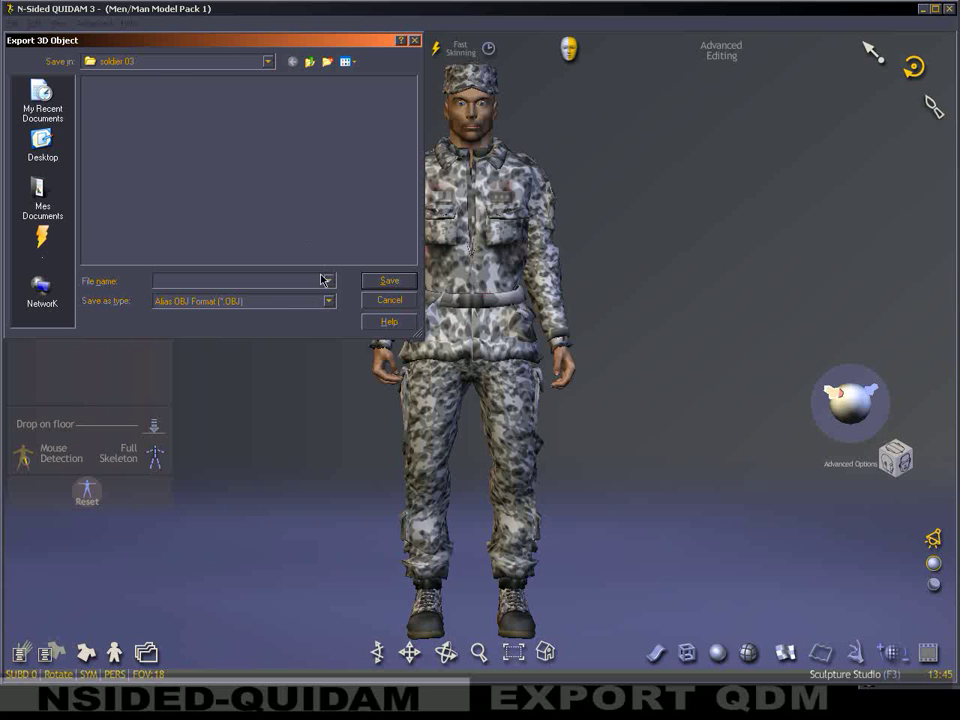
pyautogui.click(329, 301)
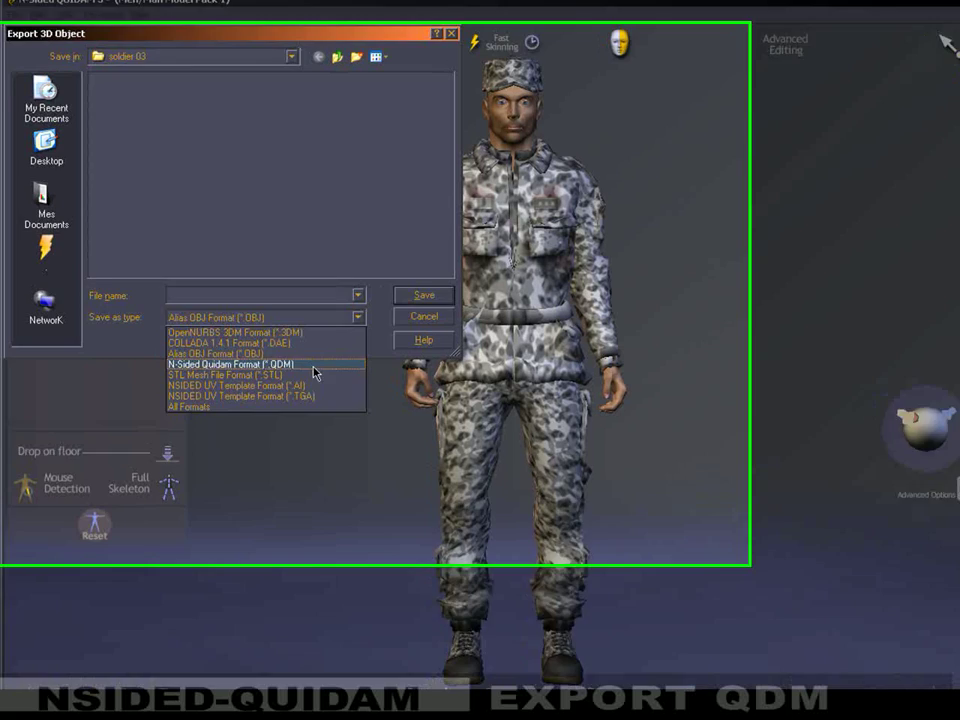
pyautogui.click(289, 346)
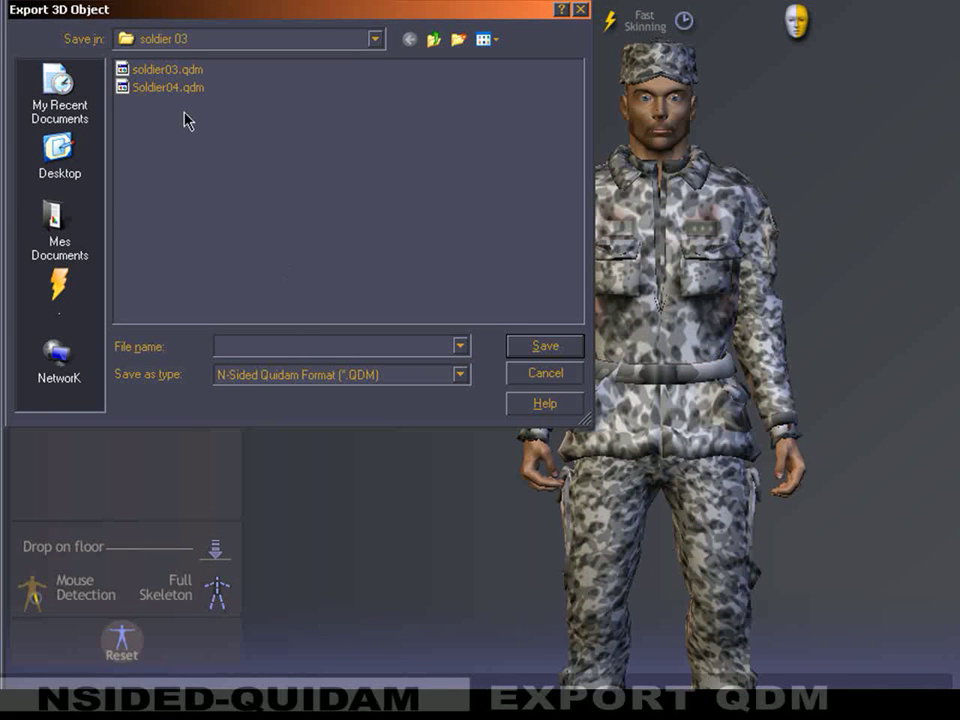
pyautogui.write('soldier05')
pyautogui.click(543, 347)
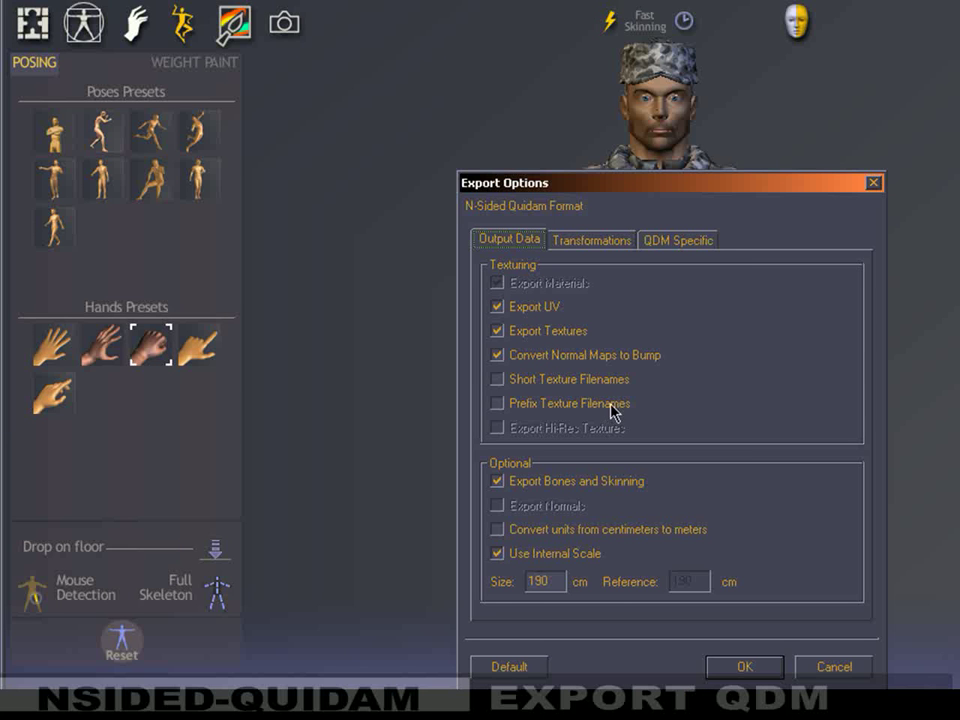
# Review the Transformations tab, then return to the Output Data tab.
pyautogui.click(594, 240)
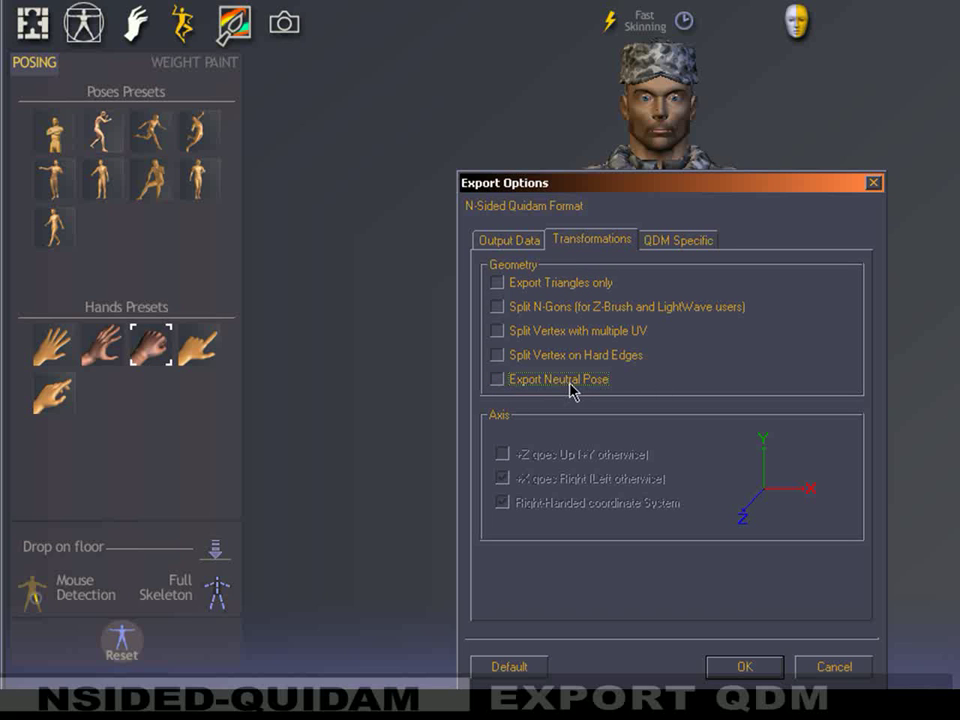
pyautogui.click(510, 243)
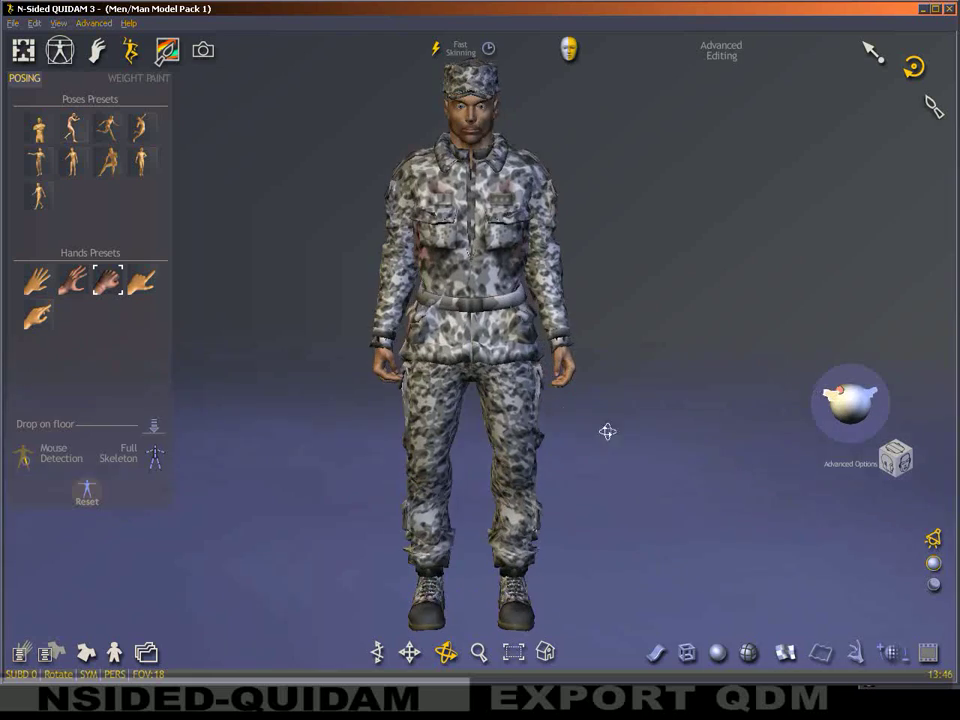
# Orbit slightly around the posed soldier to check the model after export.
pyautogui.moveTo(607, 431)
pyautogui.mouseDown()
pyautogui.moveTo(681, 504)
pyautogui.moveTo(630, 497)
pyautogui.moveTo(664, 506)
pyautogui.mouseUp()
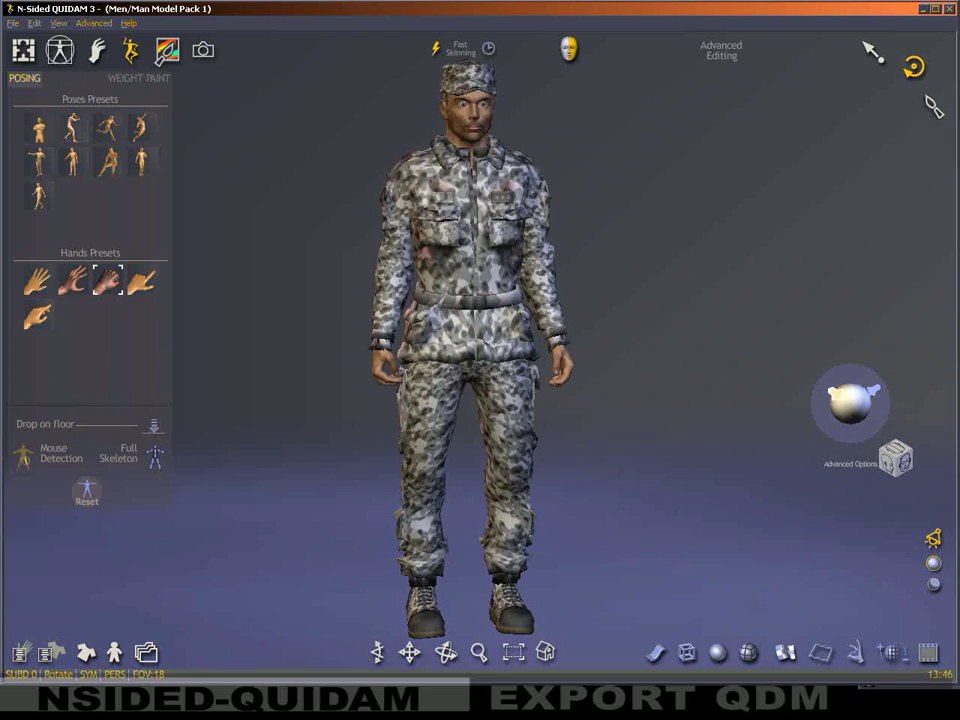